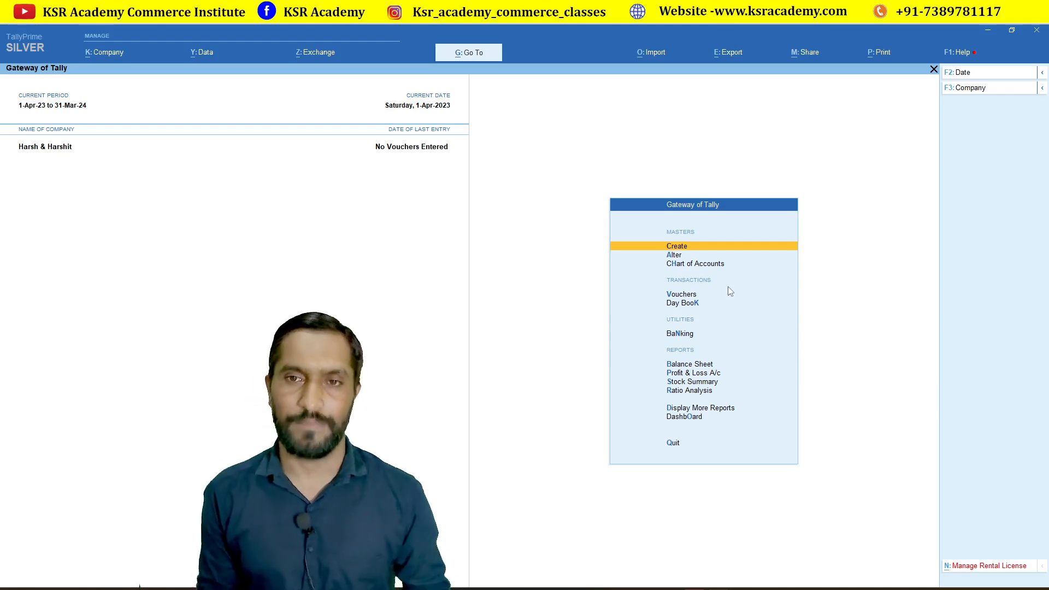
Turn on Enable GST in the company features and open the GST registration details.
{"action": "key", "text": "F11"}
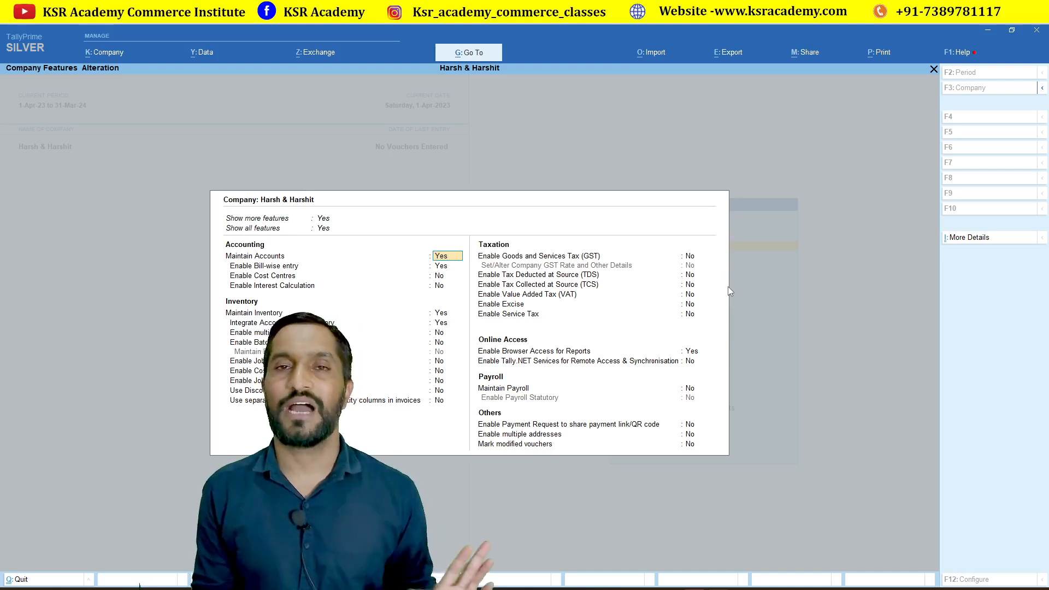
{"action": "key", "text": "Return"}
{"action": "key", "text": "Return"}
{"action": "key", "text": "Return"}
{"action": "key", "text": "Return"}
{"action": "key", "text": "Return"}
{"action": "key", "text": "Return"}
{"action": "key", "text": "Return"}
{"action": "key", "text": "Return"}
{"action": "key", "text": "Return"}
{"action": "key", "text": "Return"}
{"action": "key", "text": "Return"}
{"action": "key", "text": "Return"}
{"action": "key", "text": "Return"}
{"action": "key", "text": "Return"}
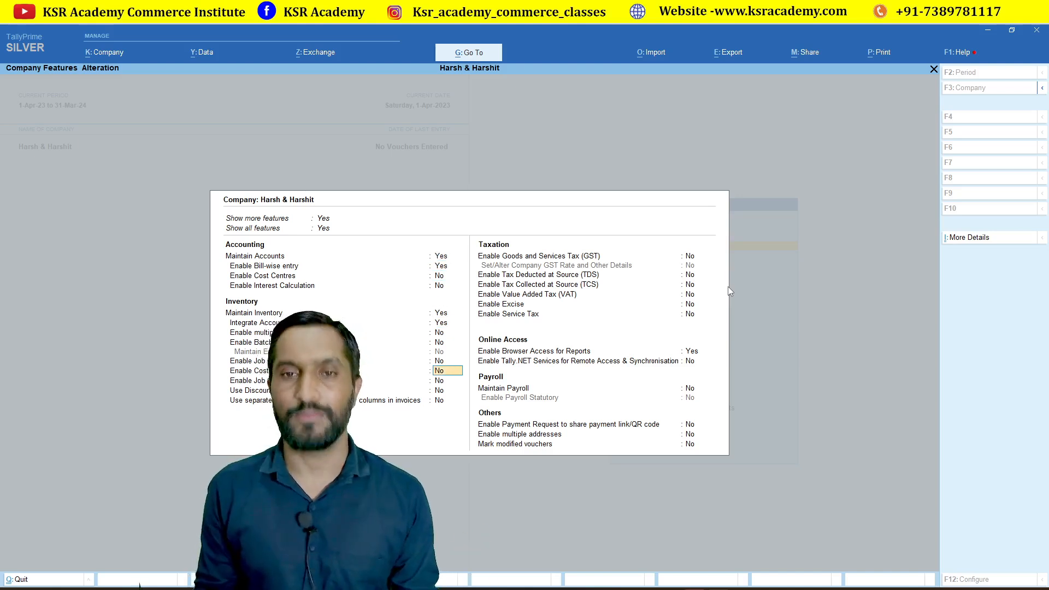
{"action": "key", "text": "Up"}
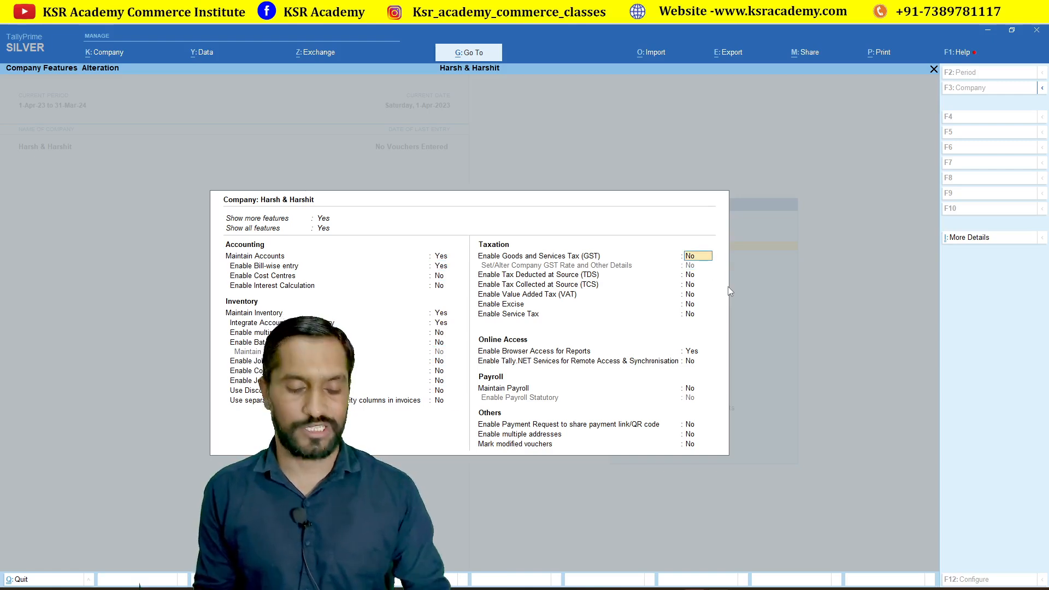
{"action": "key", "text": "y"}
{"action": "key", "text": "Return"}
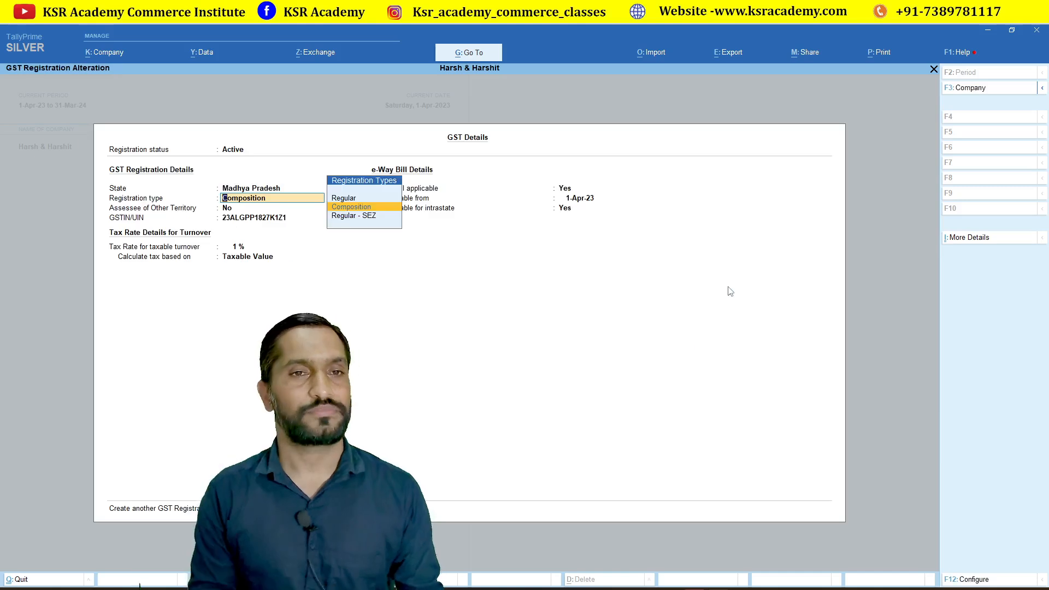
Keep Composition registration in Madhya Pradesh at 1% on Taxable Value, with e-Way Bill applicable.
{"action": "key", "text": "BackSpace"}
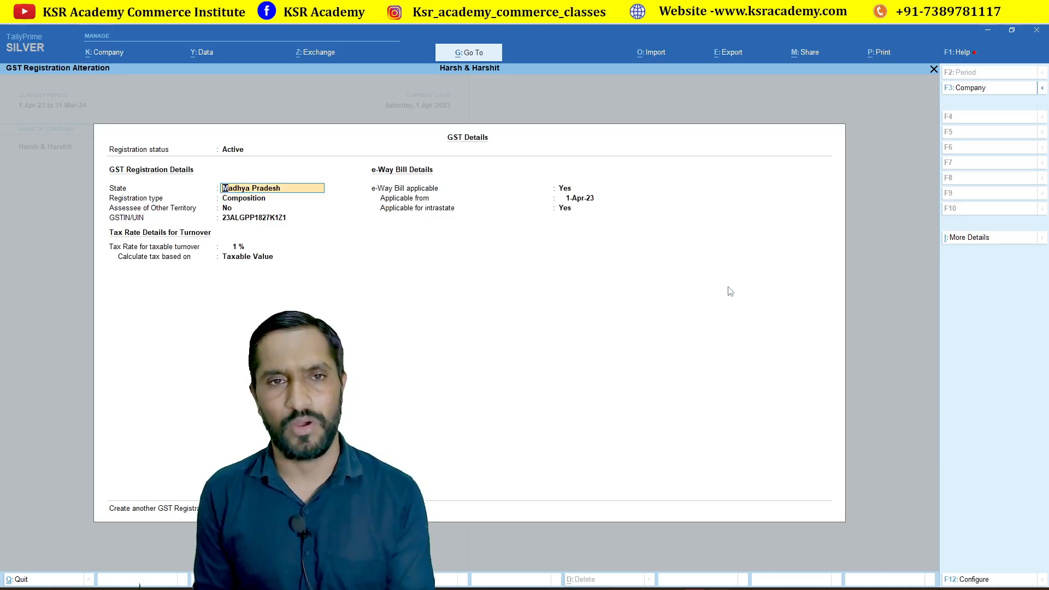
{"action": "key", "text": "Return"}
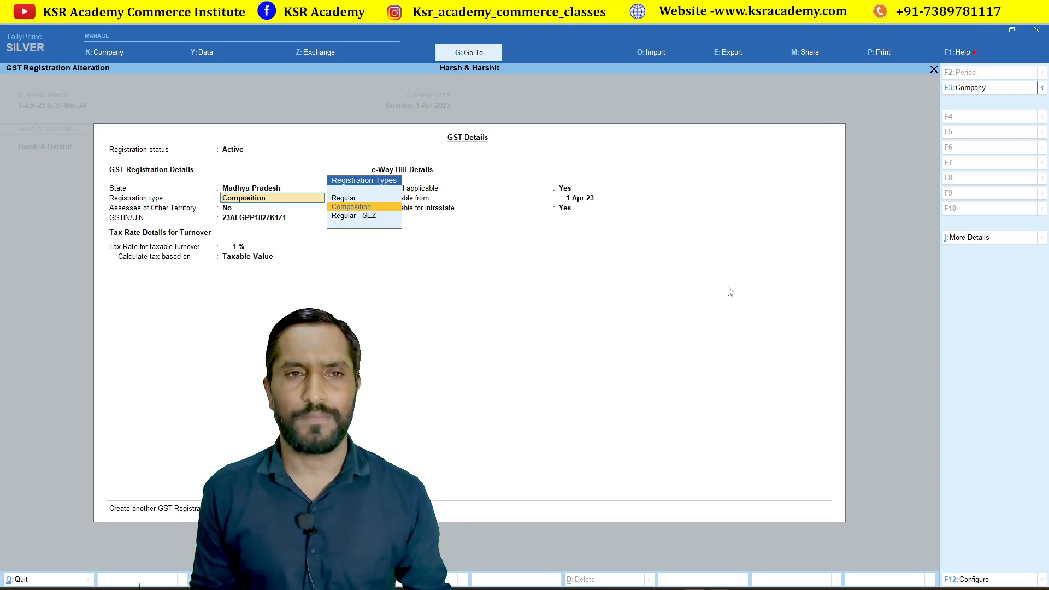
{"action": "key", "text": "Return"}
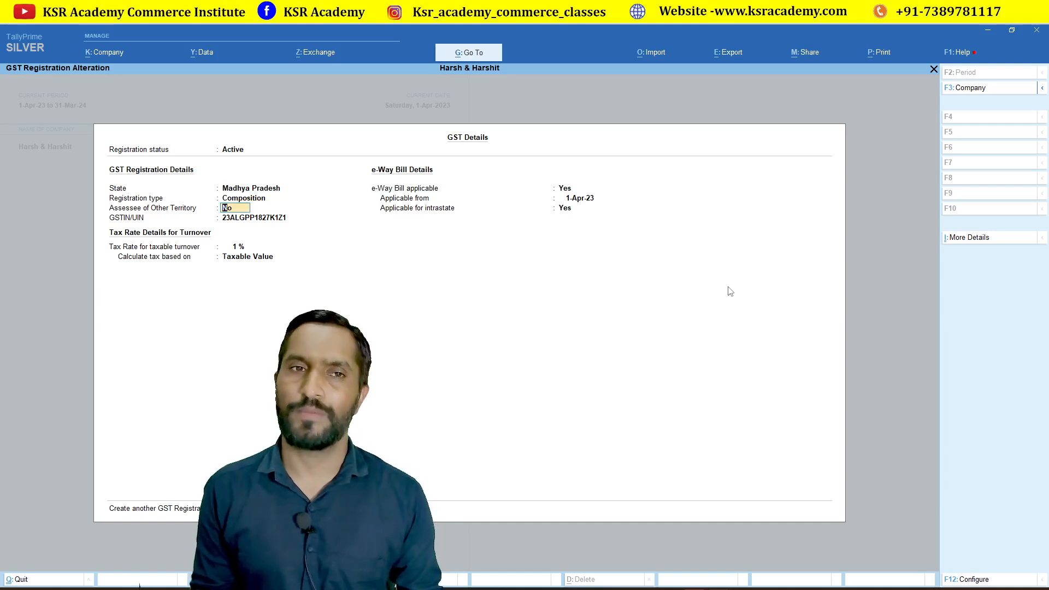
{"action": "key", "text": "Return"}
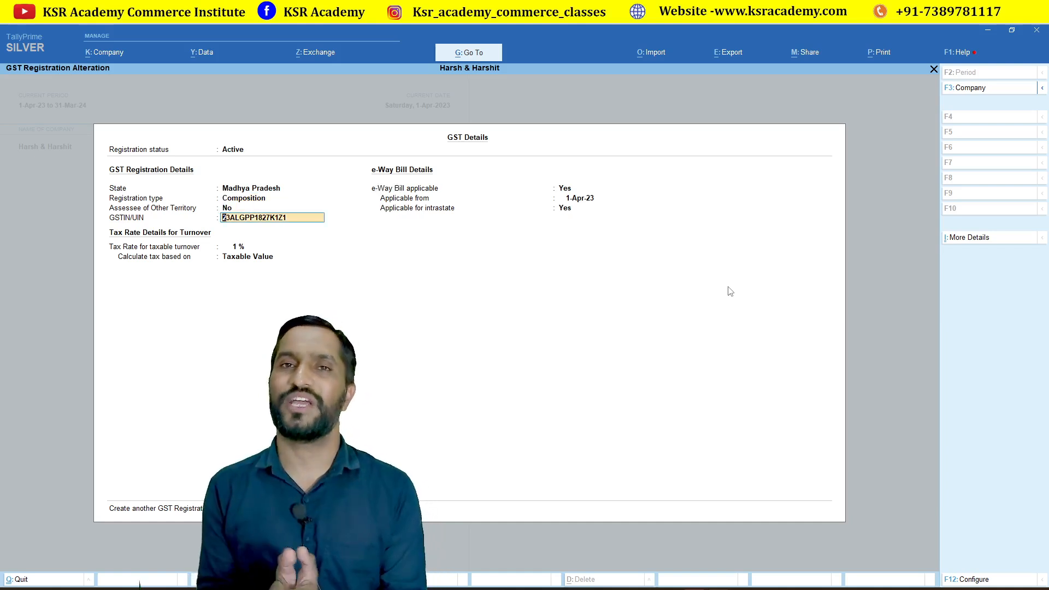
{"action": "key", "text": "Return"}
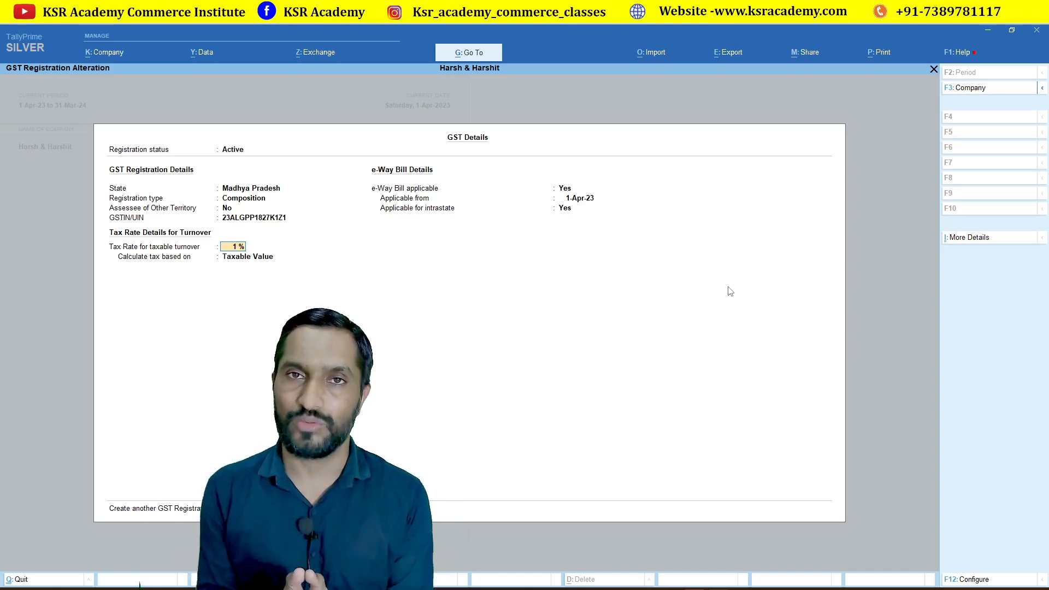
{"action": "key", "text": "Return"}
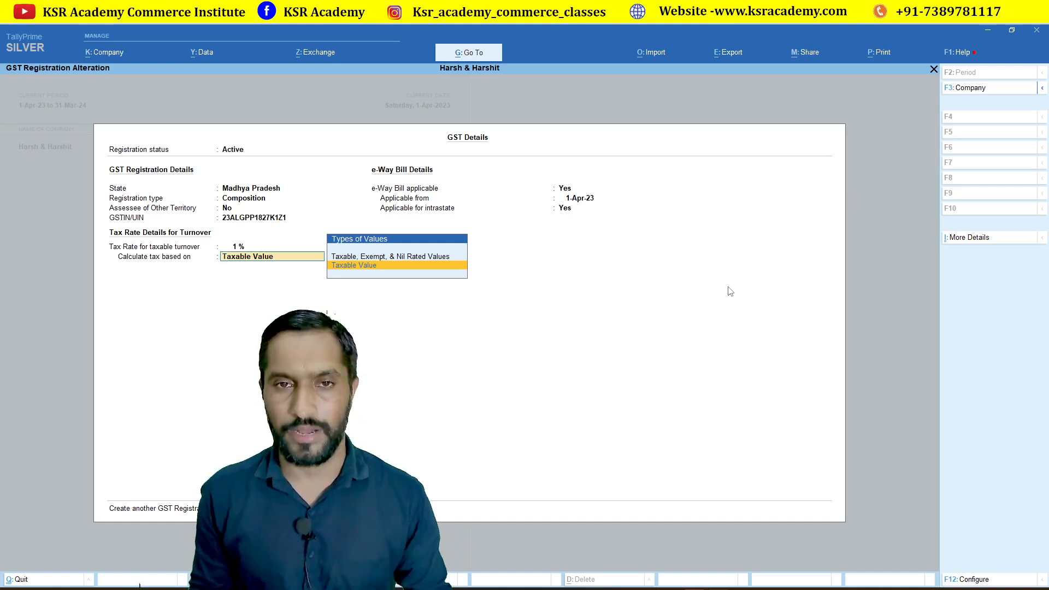
{"action": "key", "text": "Return"}
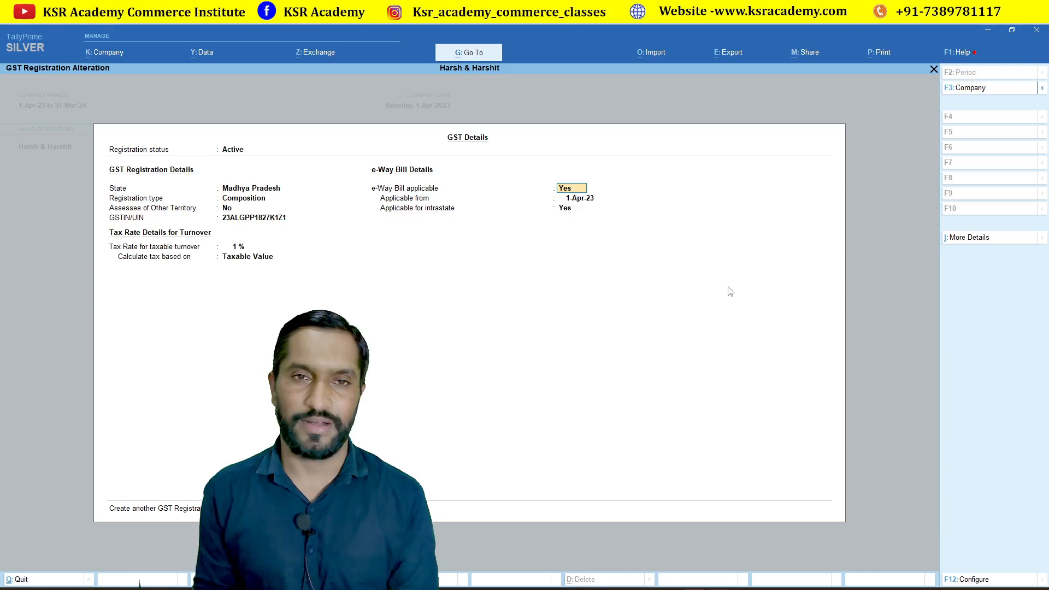
{"action": "key", "text": "Return"}
{"action": "key", "text": "Return"}
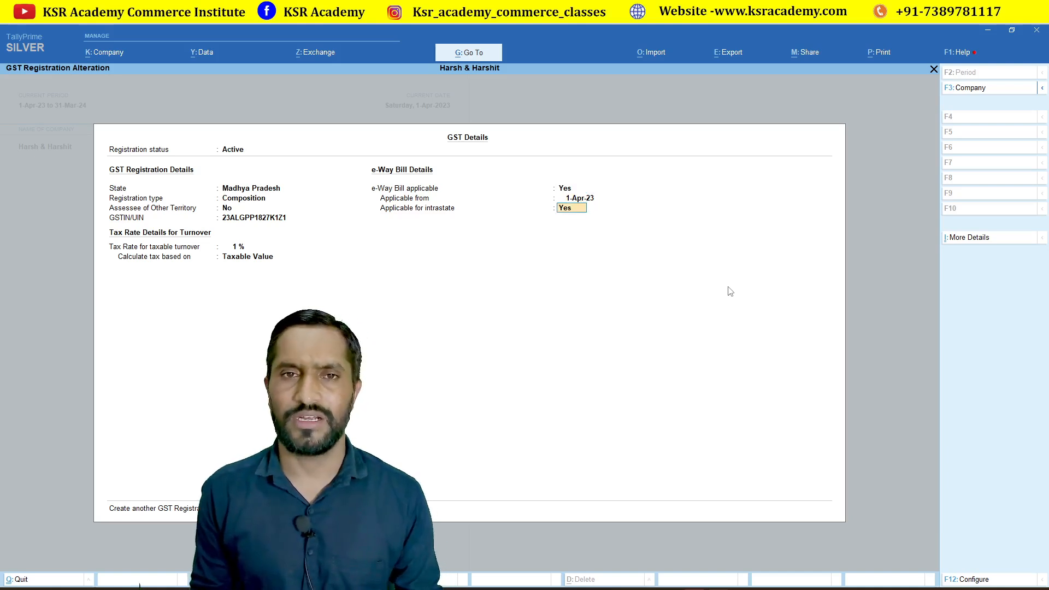
{"action": "key", "text": "Return"}
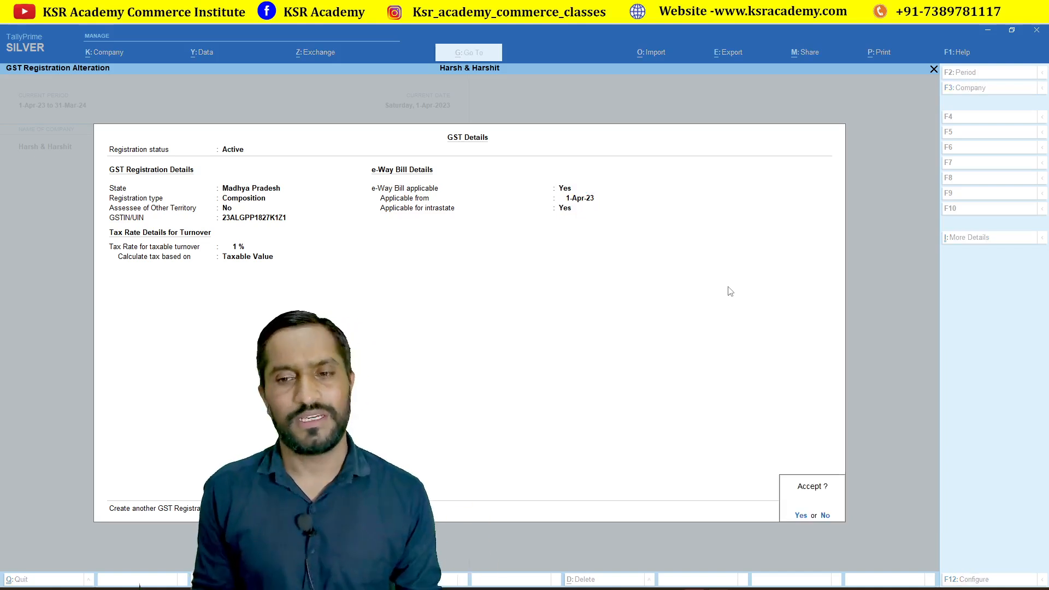
{"action": "key", "text": "Return"}
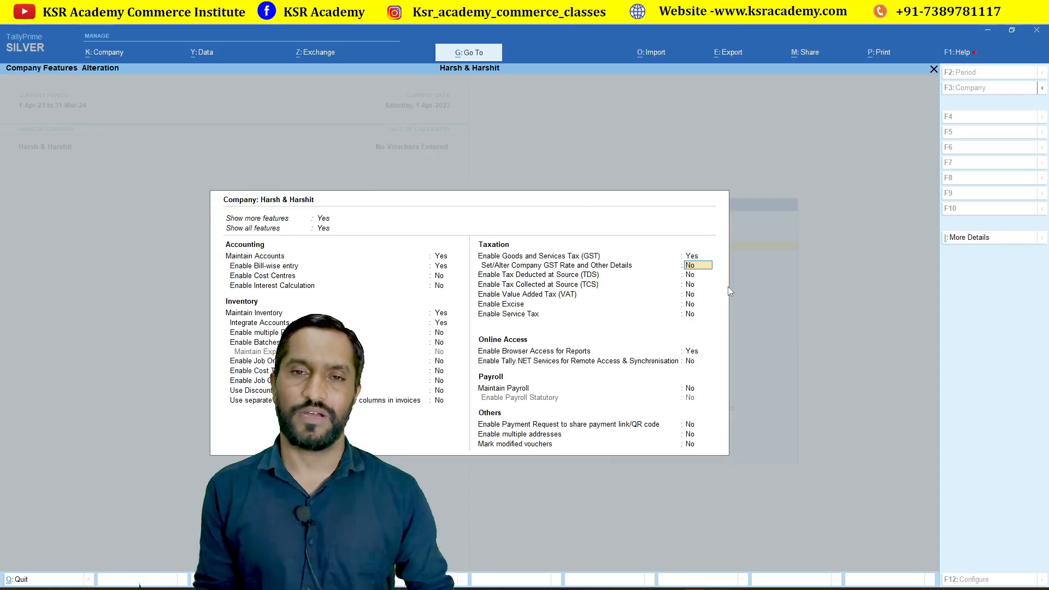
Accept the company features and pick Ledger in the Master Creation list.
{"action": "key", "text": "ctrl+a"}
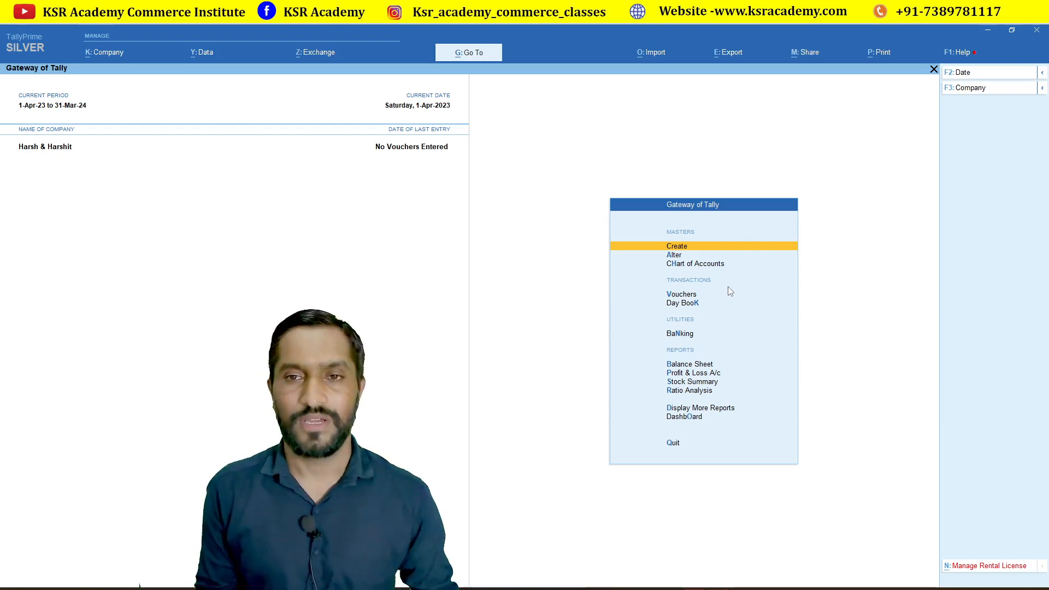
{"action": "key", "text": "Return"}
{"action": "key", "text": "Down"}
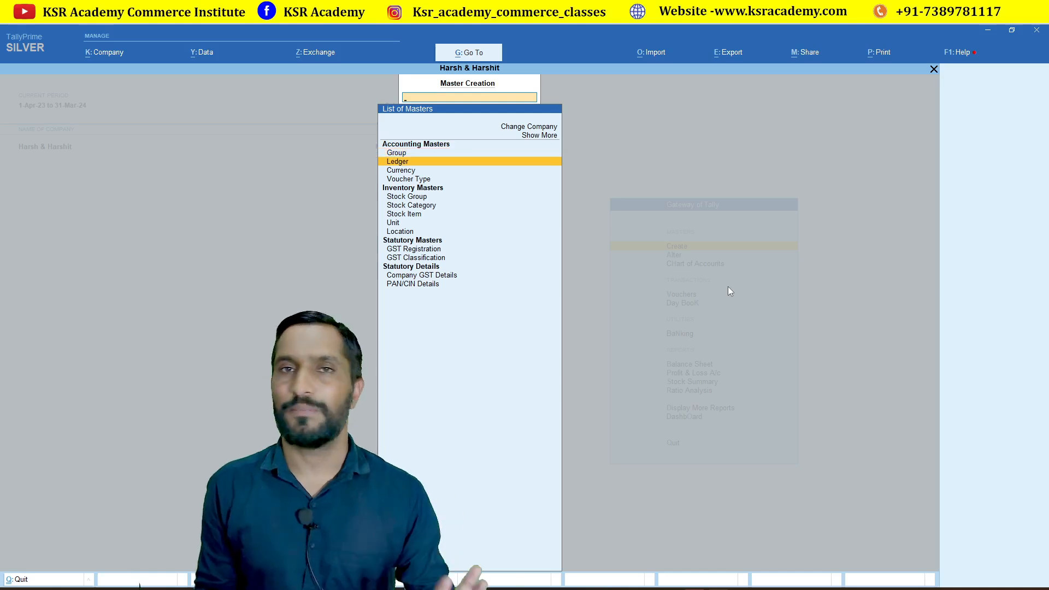
Name a new ledger 'Local Purachse' and place it under Purchase Accounts.
{"action": "key", "text": "Return"}
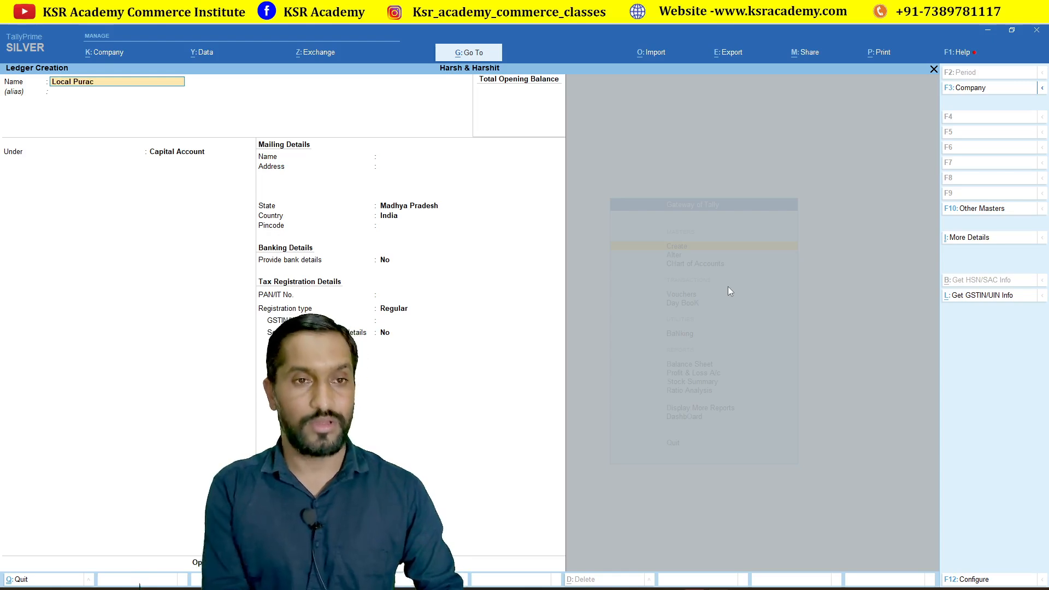
{"action": "key", "text": "BackSpace"}
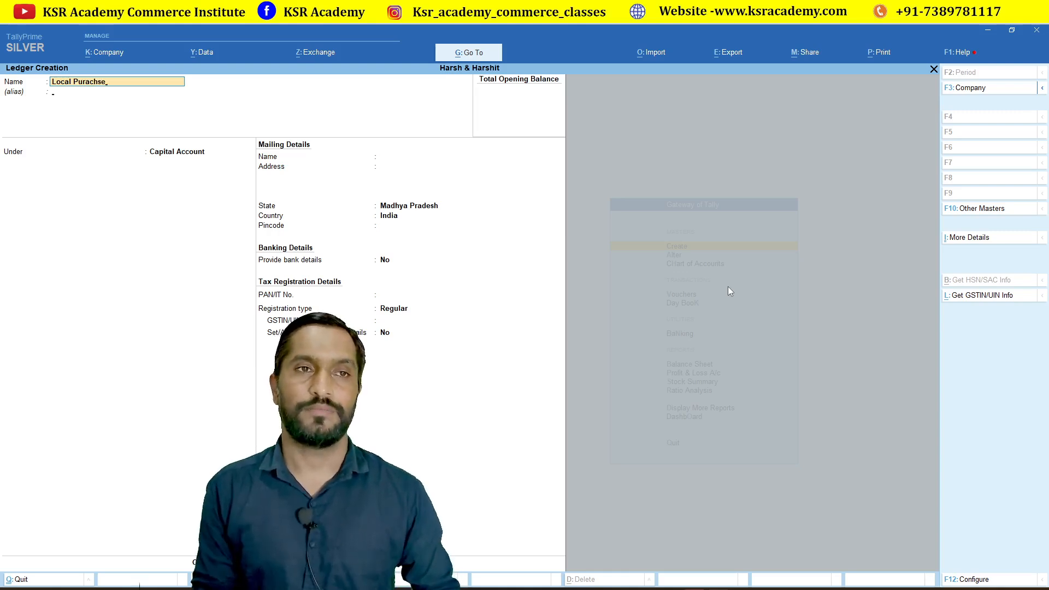
{"action": "key", "text": "Return"}
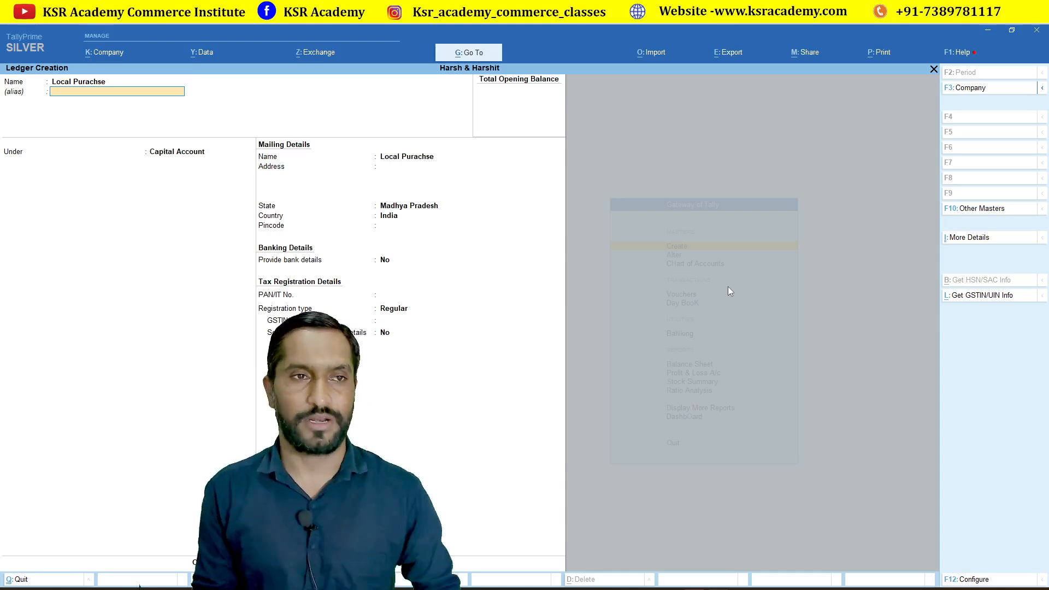
{"action": "key", "text": "Return"}
{"action": "type", "text": "Pu"}
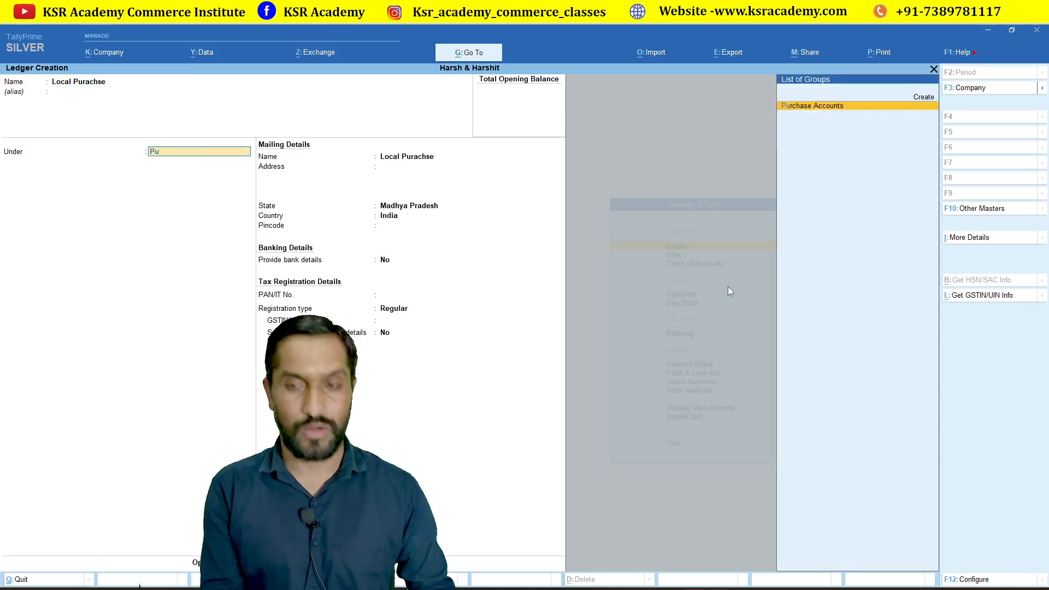
{"action": "key", "text": "Return"}
Keep GST Applicable, set the type of supply to Goods, and finish the ledger.
{"action": "key", "text": "Return"}
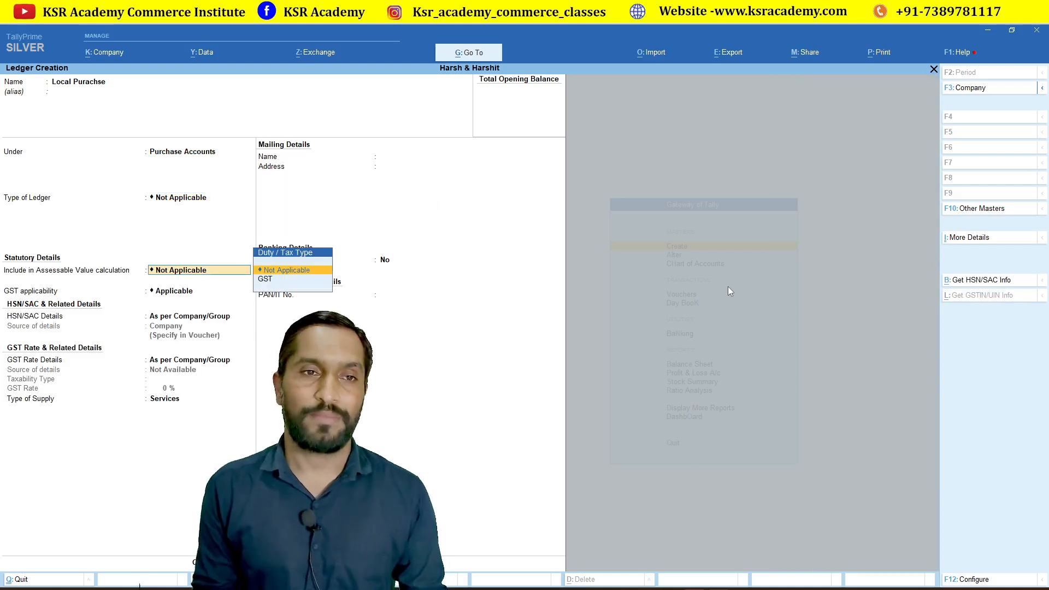
{"action": "key", "text": "Return"}
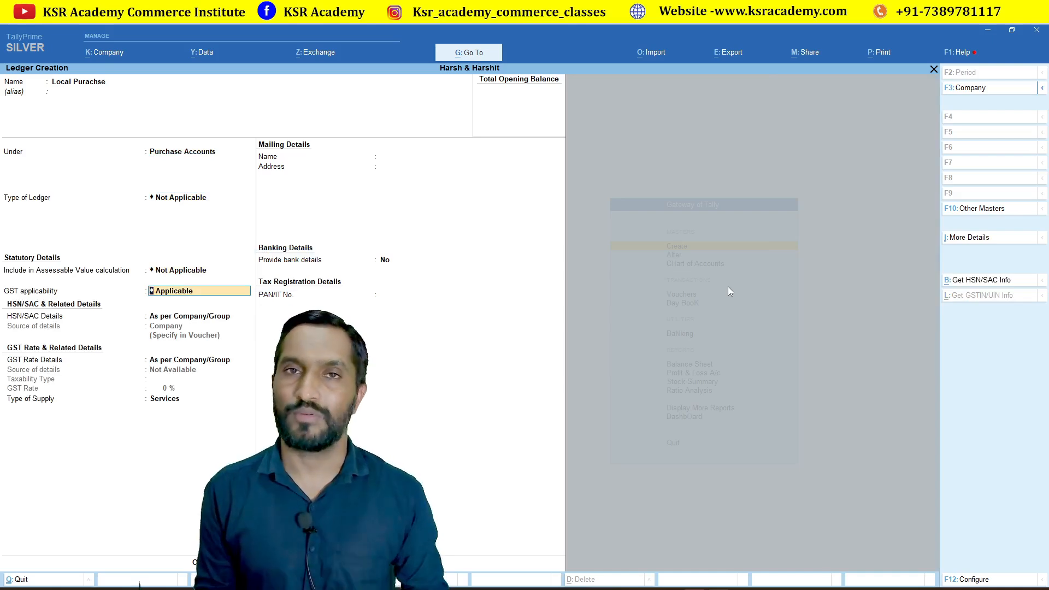
{"action": "key", "text": "Return"}
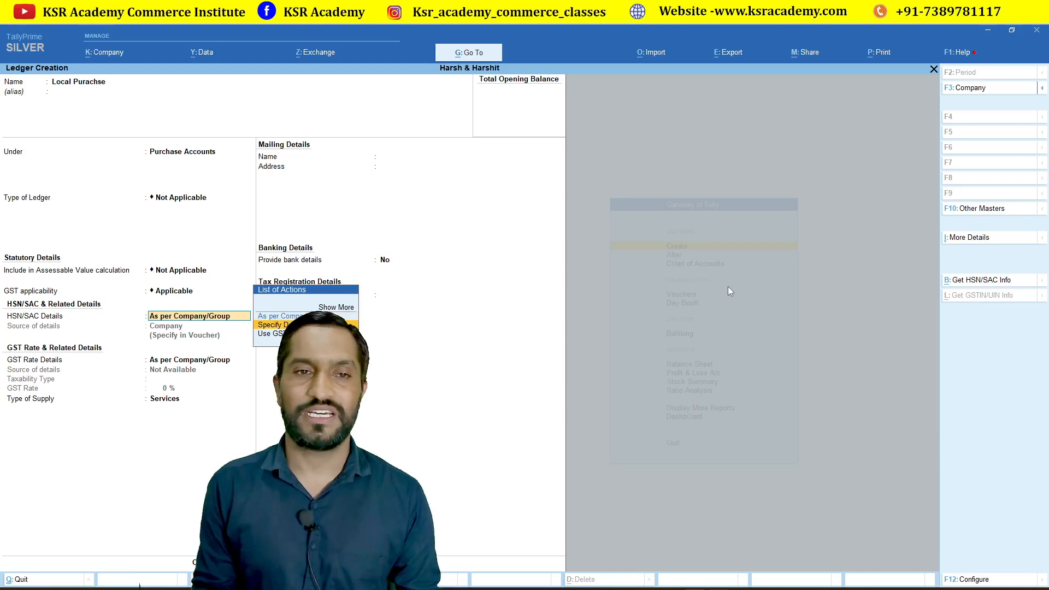
{"action": "key", "text": "Return"}
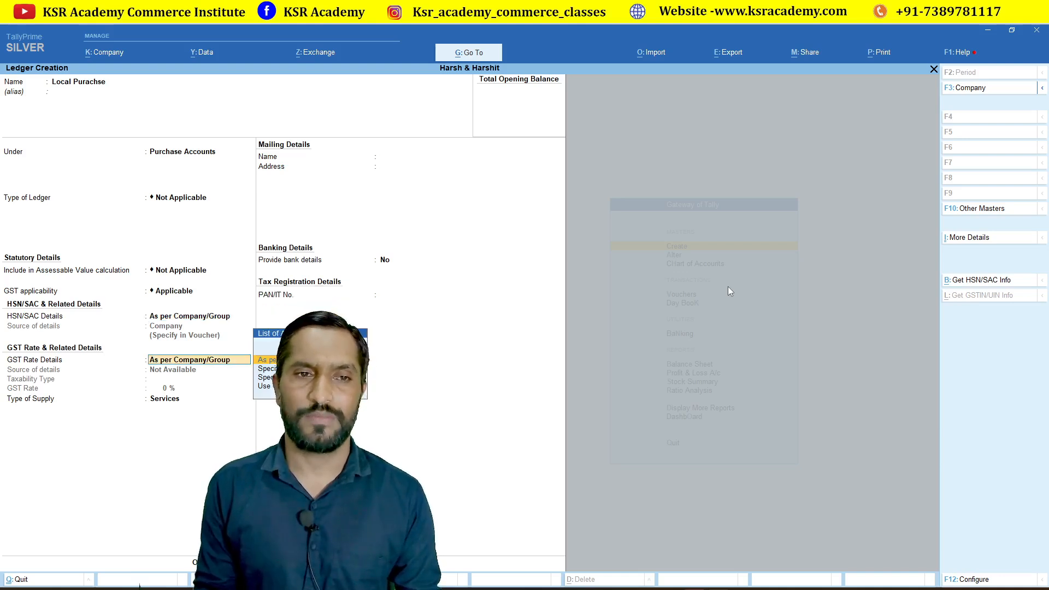
{"action": "key", "text": "Return"}
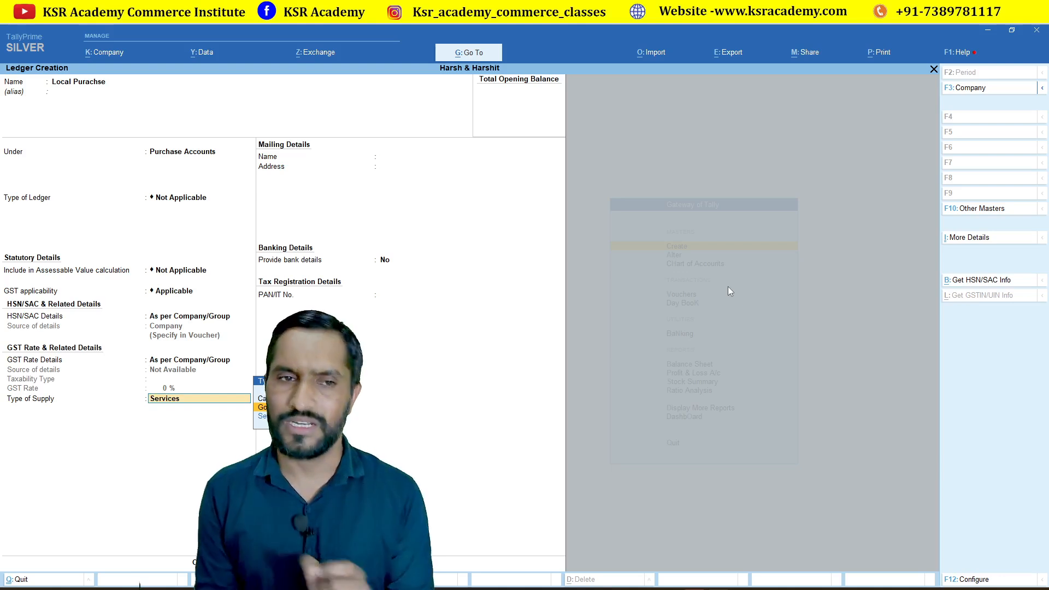
{"action": "key", "text": "Return"}
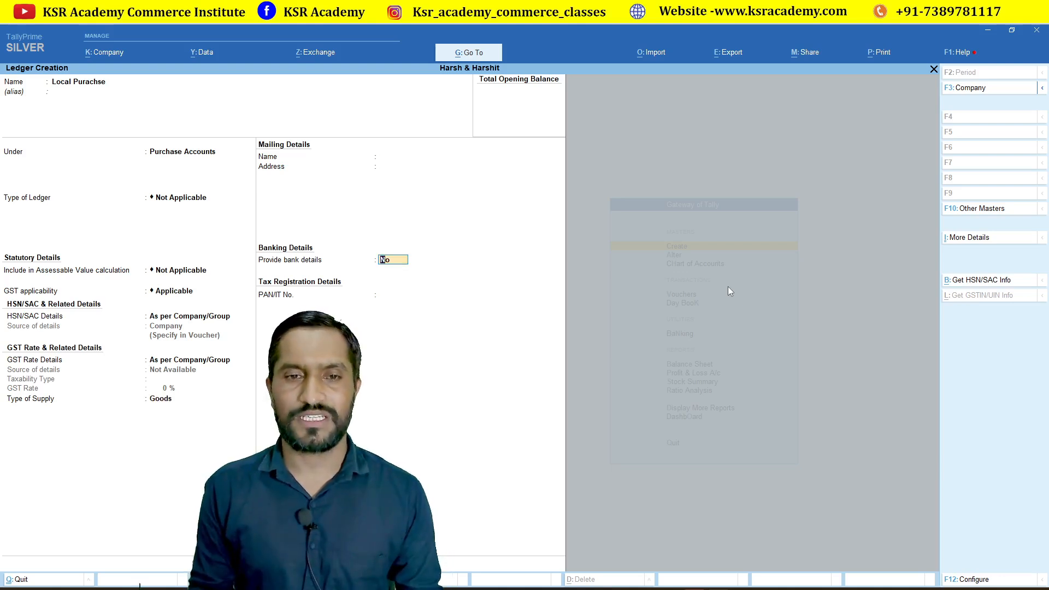
{"action": "key", "text": "Return"}
{"action": "key", "text": "Return"}
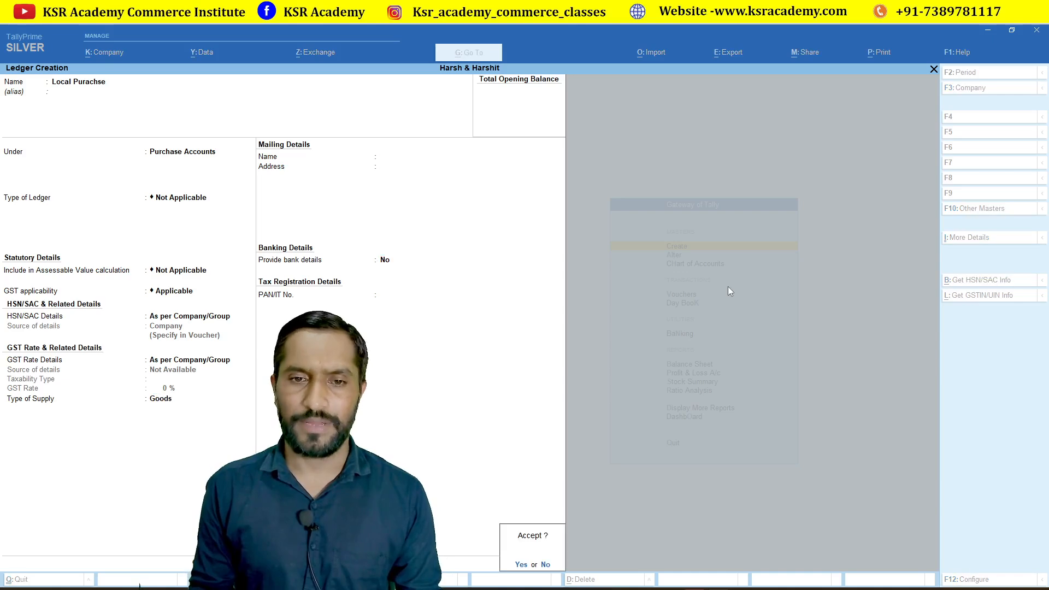
{"action": "key", "text": "Return"}
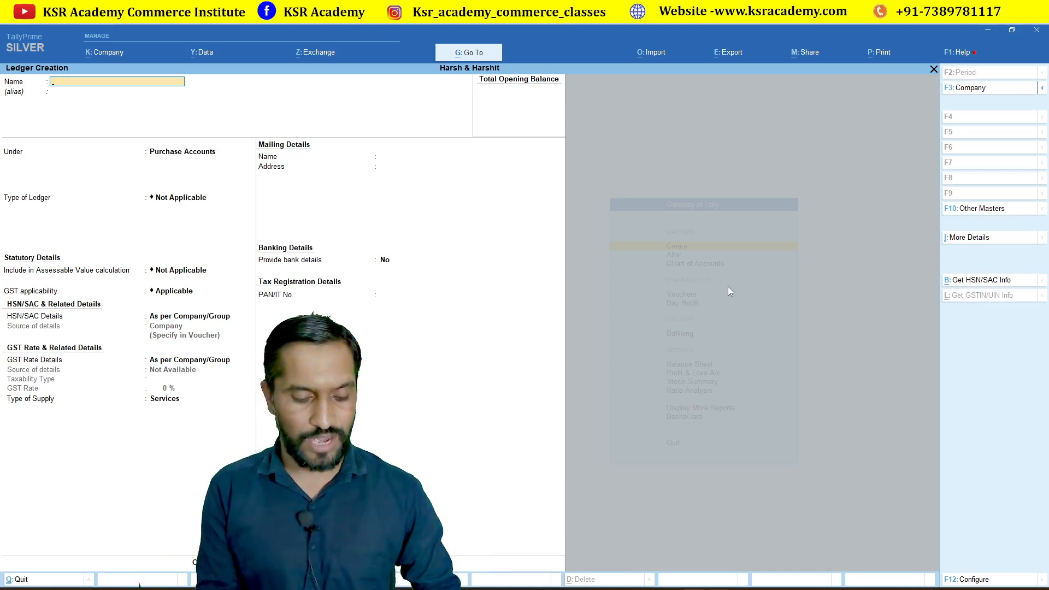
Save the CGST ledger under Duties & Taxes, duty type GST, tax type CGST, 0%.
{"action": "key", "text": "Return"}
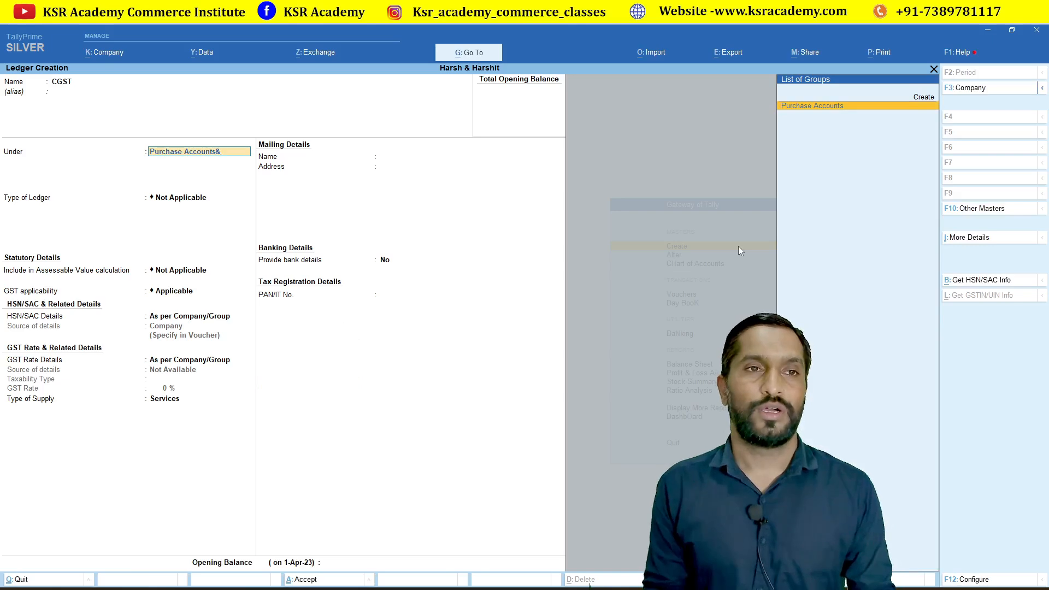
{"action": "key", "text": "BackSpace"}
{"action": "key", "text": "BackSpace"}
{"action": "key", "text": "BackSpace"}
{"action": "key", "text": "BackSpace"}
{"action": "key", "text": "BackSpace"}
{"action": "key", "text": "BackSpace"}
{"action": "key", "text": "BackSpace"}
{"action": "key", "text": "BackSpace"}
{"action": "key", "text": "BackSpace"}
{"action": "key", "text": "BackSpace"}
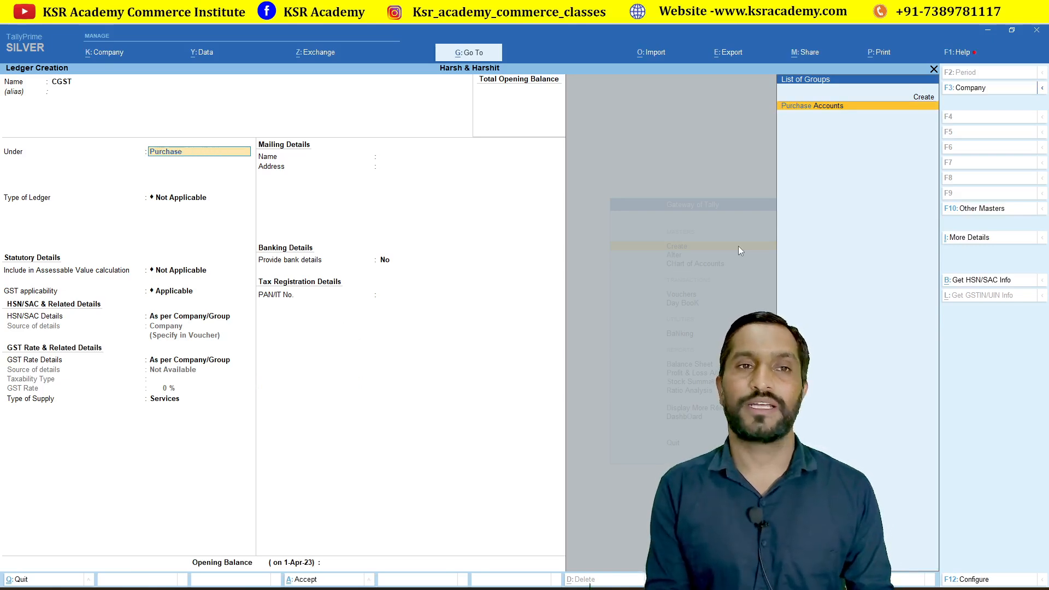
{"action": "key", "text": "BackSpace"}
{"action": "key", "text": "BackSpace"}
{"action": "key", "text": "BackSpace"}
{"action": "key", "text": "BackSpace"}
{"action": "key", "text": "BackSpace"}
{"action": "key", "text": "BackSpace"}
{"action": "key", "text": "BackSpace"}
{"action": "key", "text": "BackSpace"}
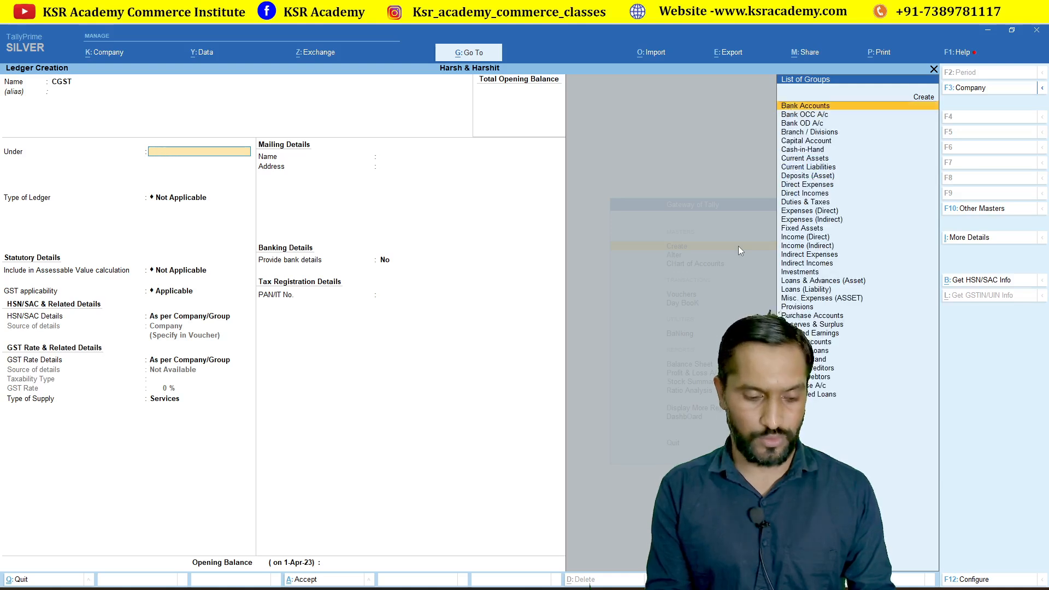
{"action": "type", "text": "du"}
{"action": "key", "text": "Return"}
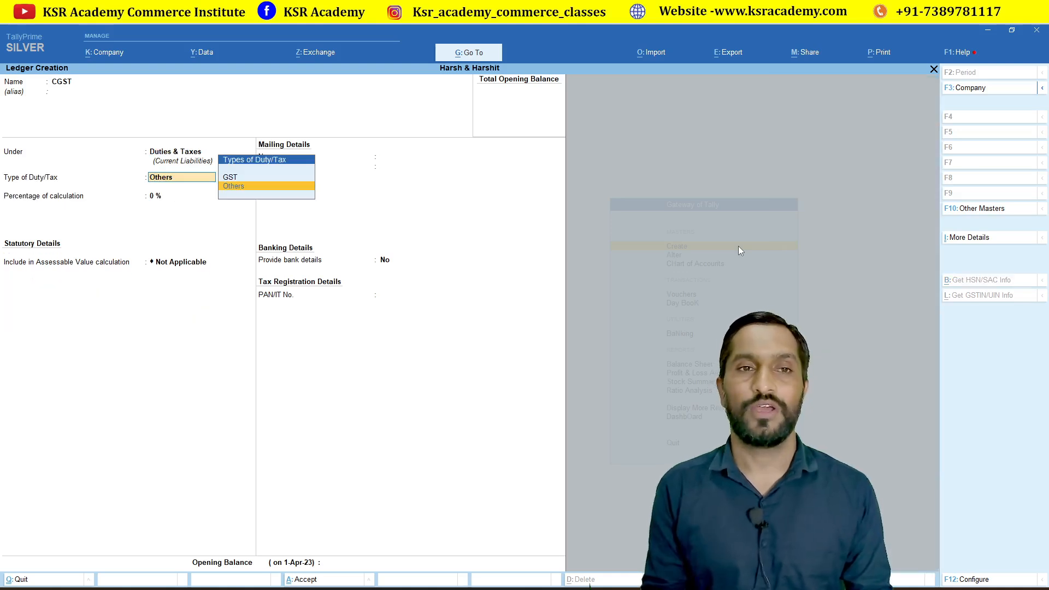
{"action": "key", "text": "Up"}
{"action": "key", "text": "Return"}
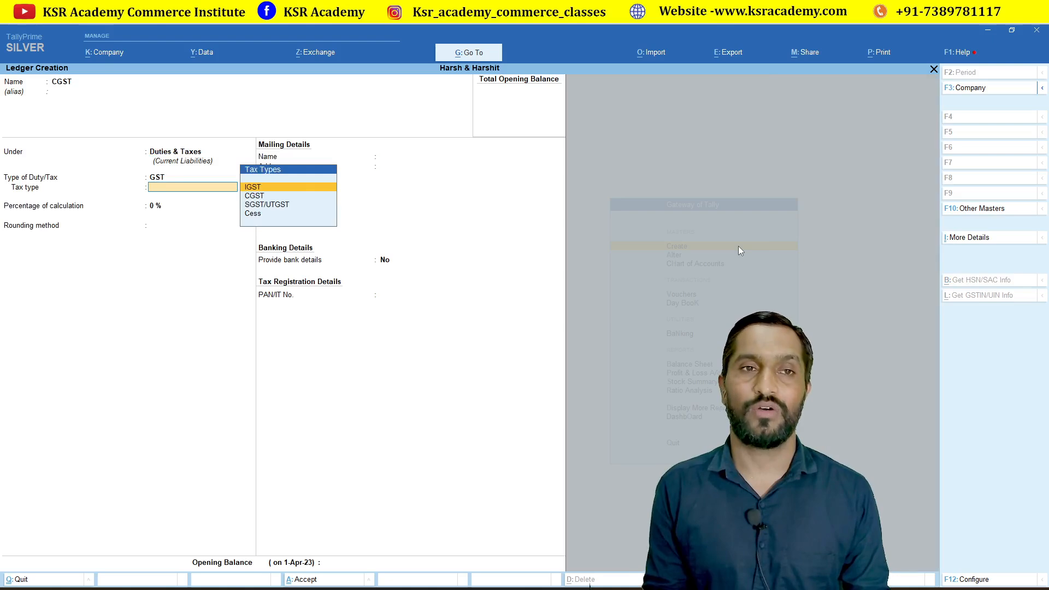
{"action": "key", "text": "Down"}
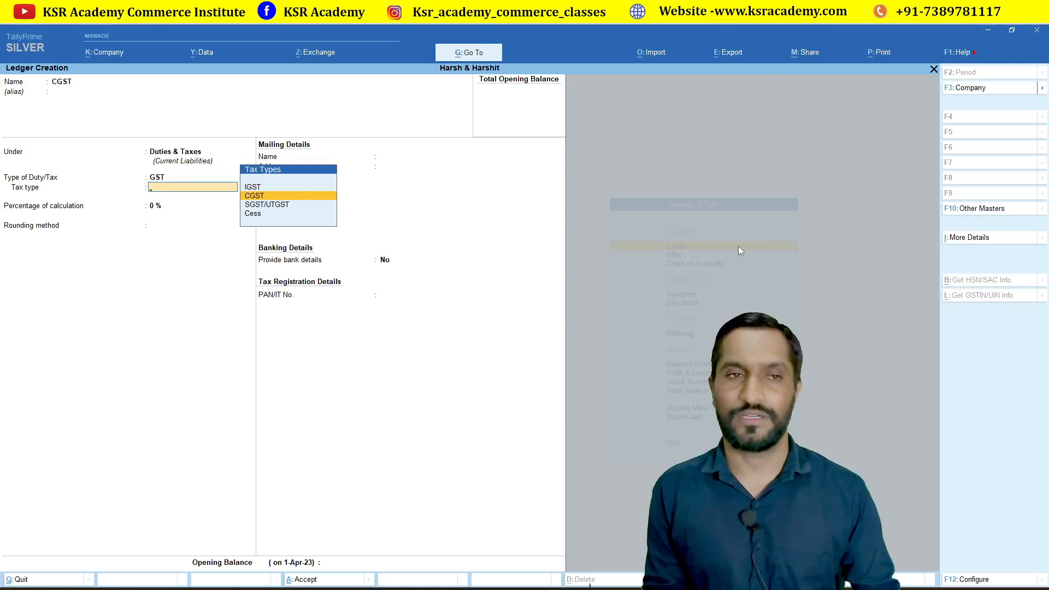
{"action": "key", "text": "Return"}
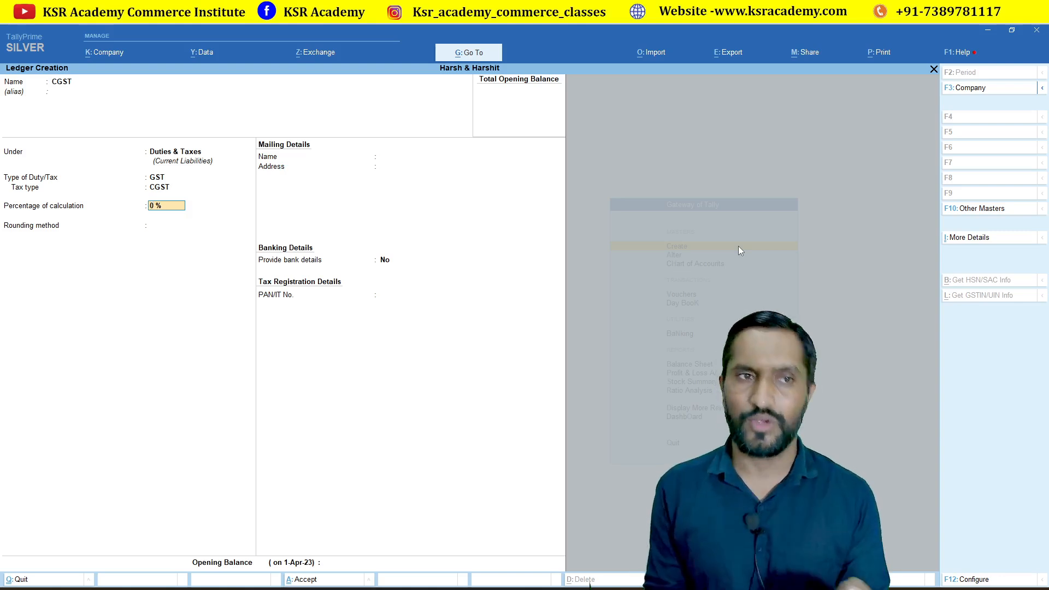
{"action": "key", "text": "Return"}
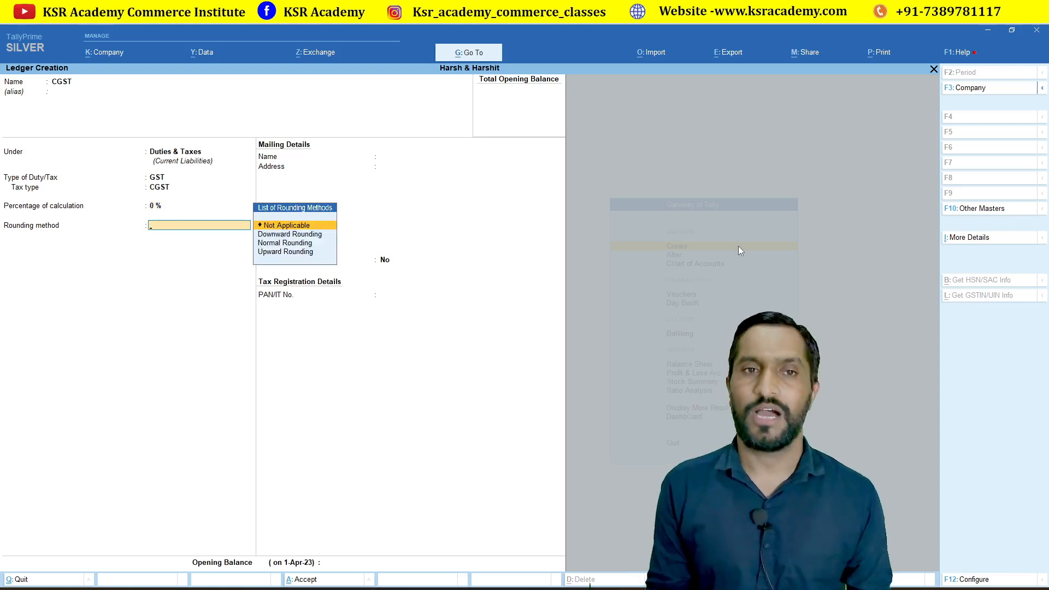
{"action": "key", "text": "Return"}
{"action": "key", "text": "Return"}
{"action": "key", "text": "Return"}
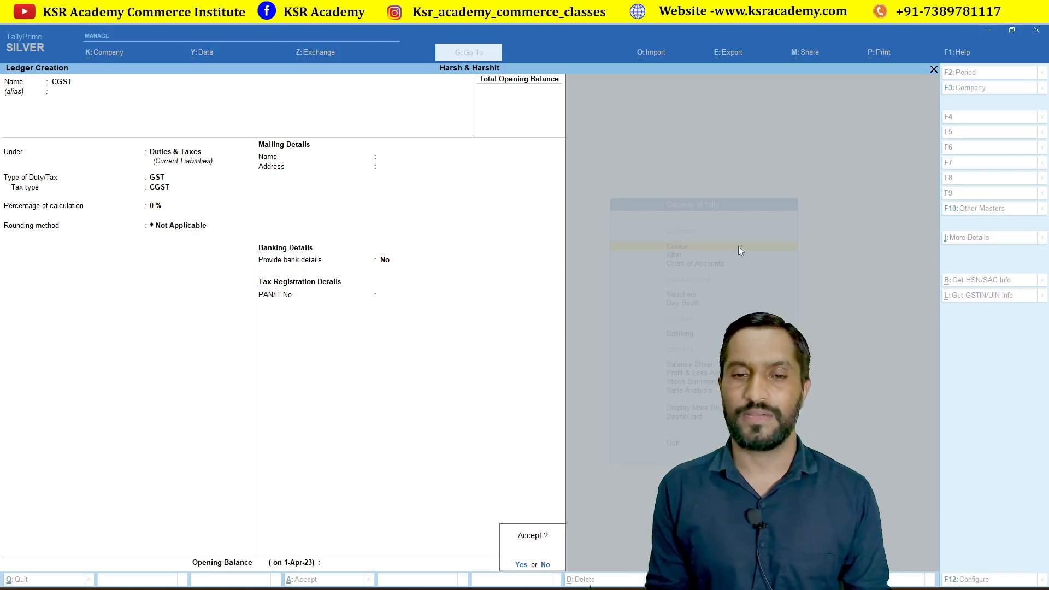
{"action": "key", "text": "Return"}
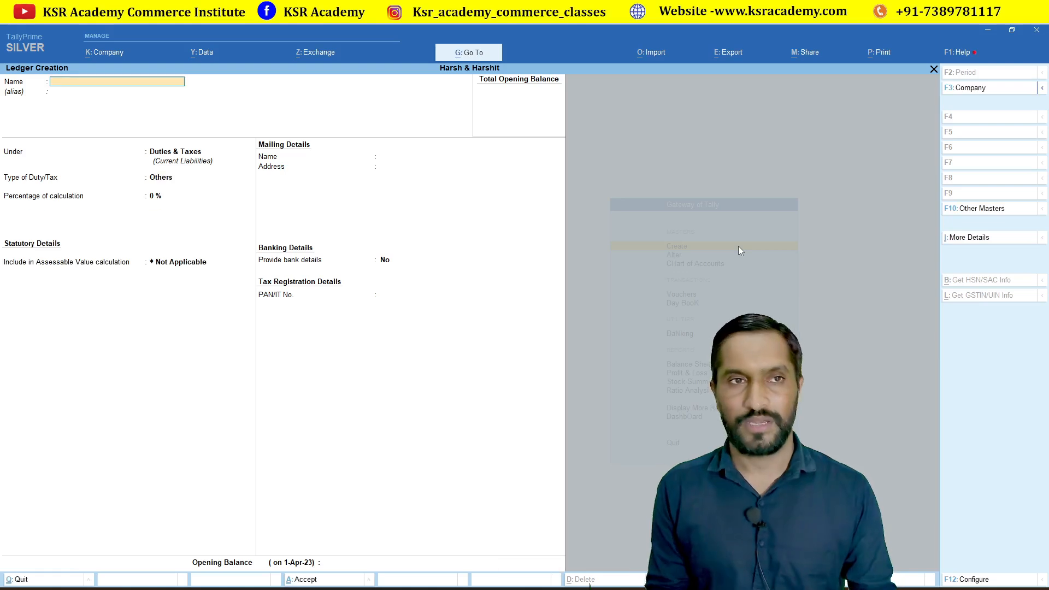
Save an SGST ledger under Duties & Taxes with duty type GST and tax type SGST/UTGST.
{"action": "type", "text": "SGST"}
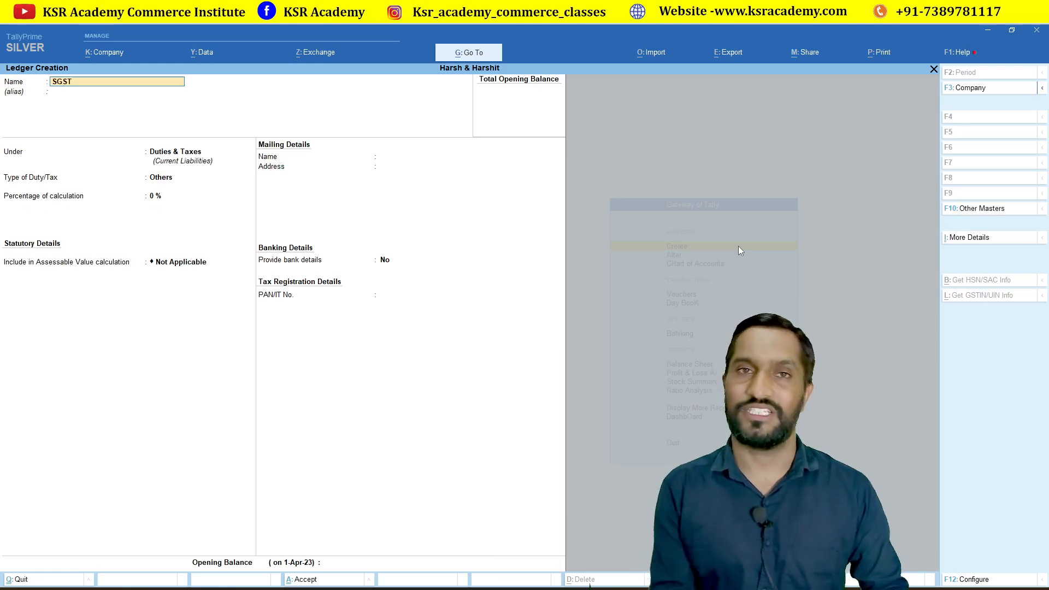
{"action": "key", "text": "Return"}
{"action": "key", "text": "Return"}
{"action": "key", "text": "Return"}
{"action": "key", "text": "Up"}
{"action": "key", "text": "Return"}
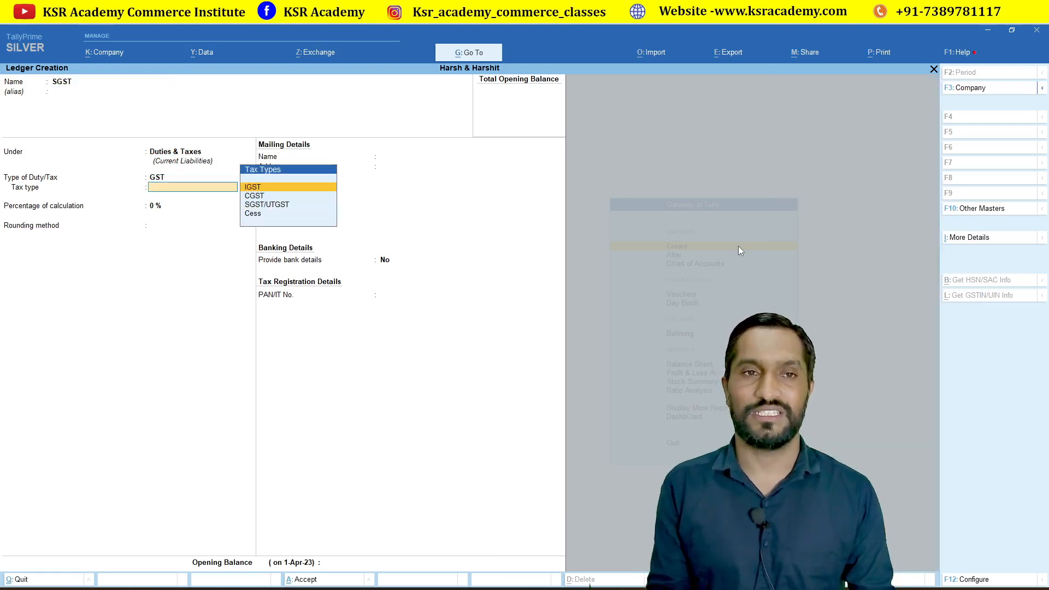
{"action": "key", "text": "Down"}
{"action": "key", "text": "Down"}
{"action": "key", "text": "Return"}
{"action": "key", "text": "Return"}
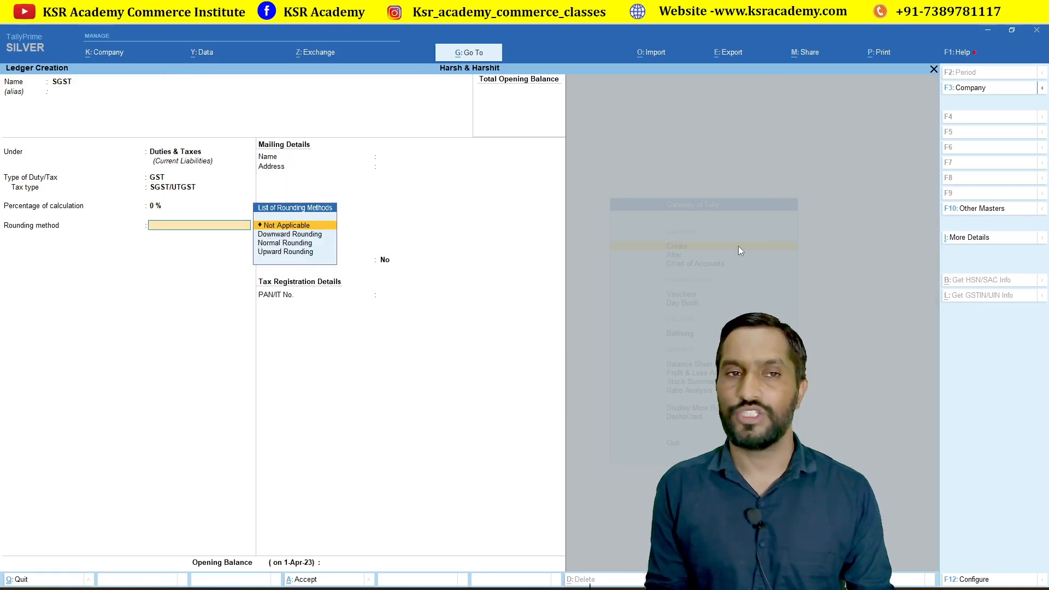
{"action": "key", "text": "Return"}
{"action": "key", "text": "Return"}
{"action": "key", "text": "Return"}
{"action": "key", "text": "Return"}
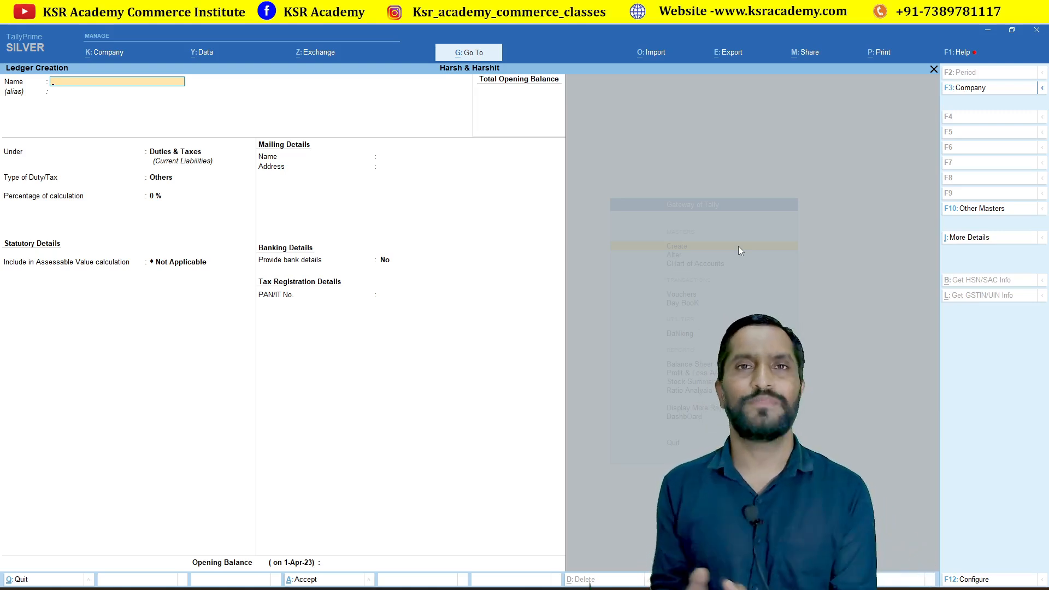
Fill in an 'Inter State Purchase' ledger under Purchase Accounts with Goods as the supply type.
{"action": "type", "text": "In"}
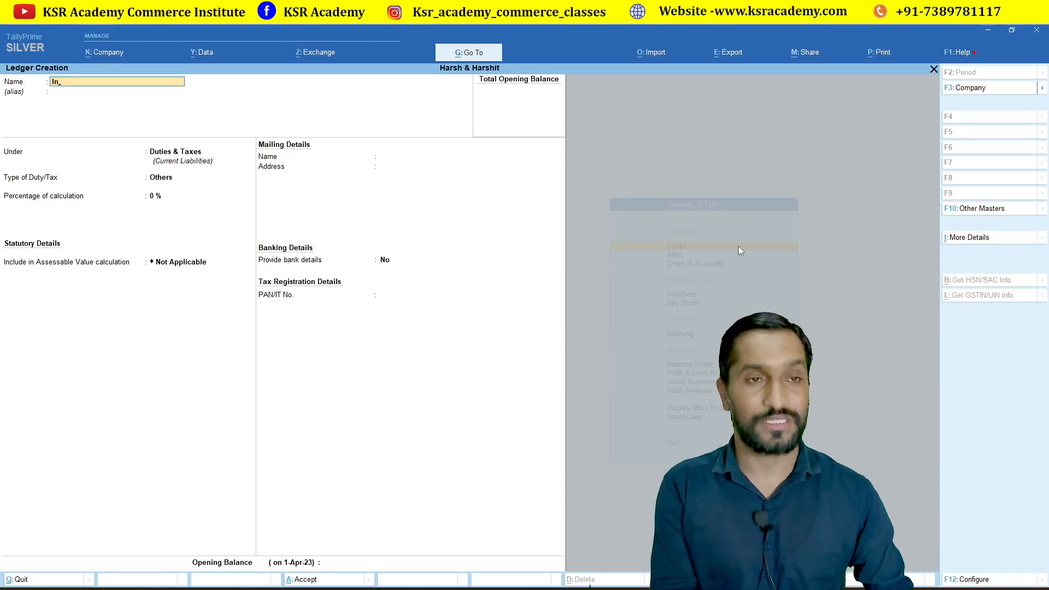
{"action": "type", "text": "ter S"}
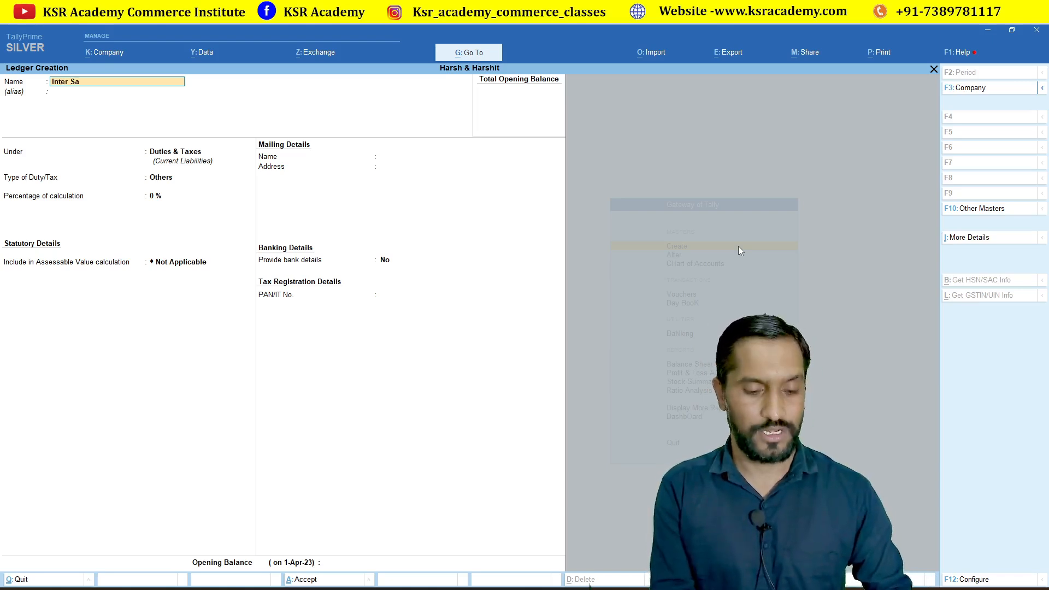
{"action": "type", "text": "at"}
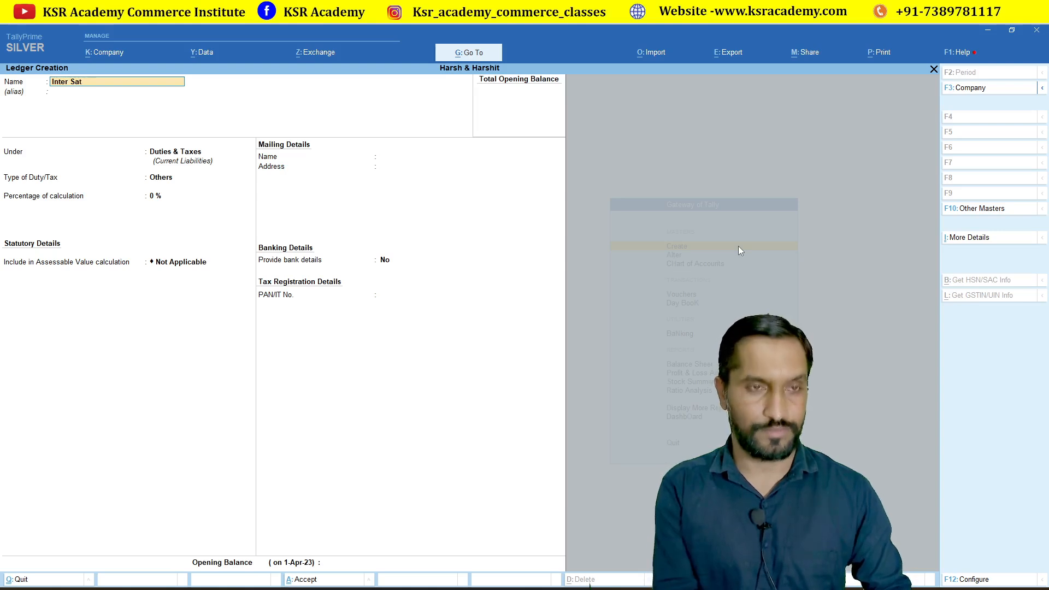
{"action": "type", "text": "ate"}
{"action": "key", "text": "BackSpace"}
{"action": "key", "text": "BackSpace"}
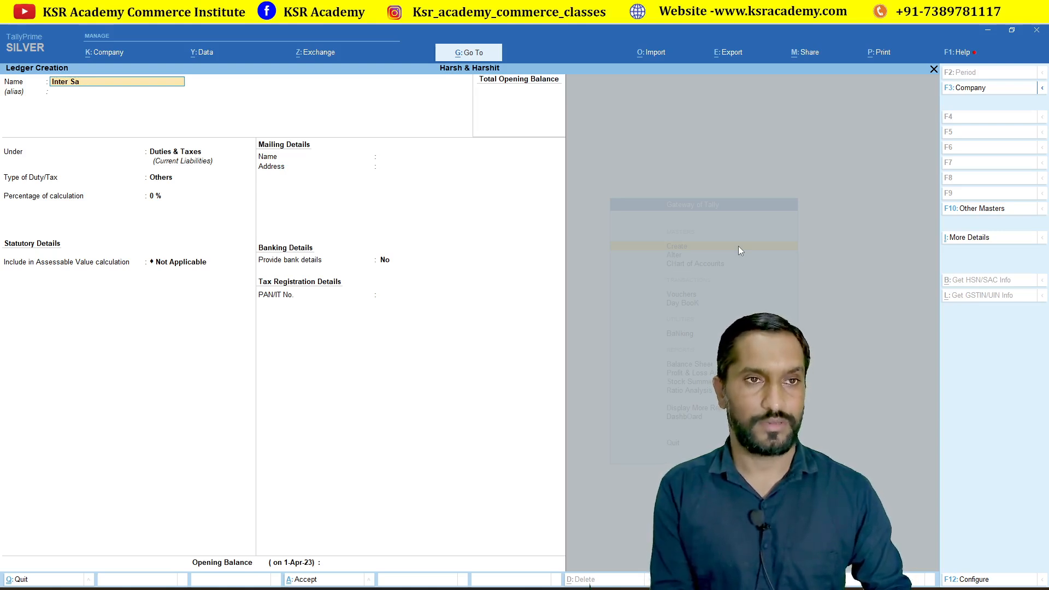
{"action": "type", "text": "tate P"}
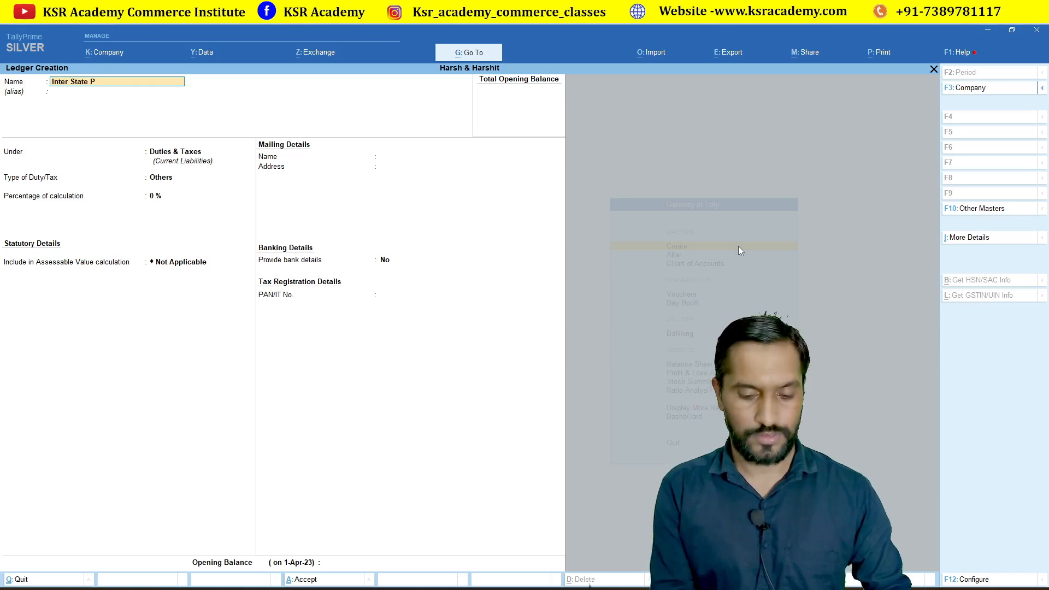
{"action": "type", "text": "urchase"}
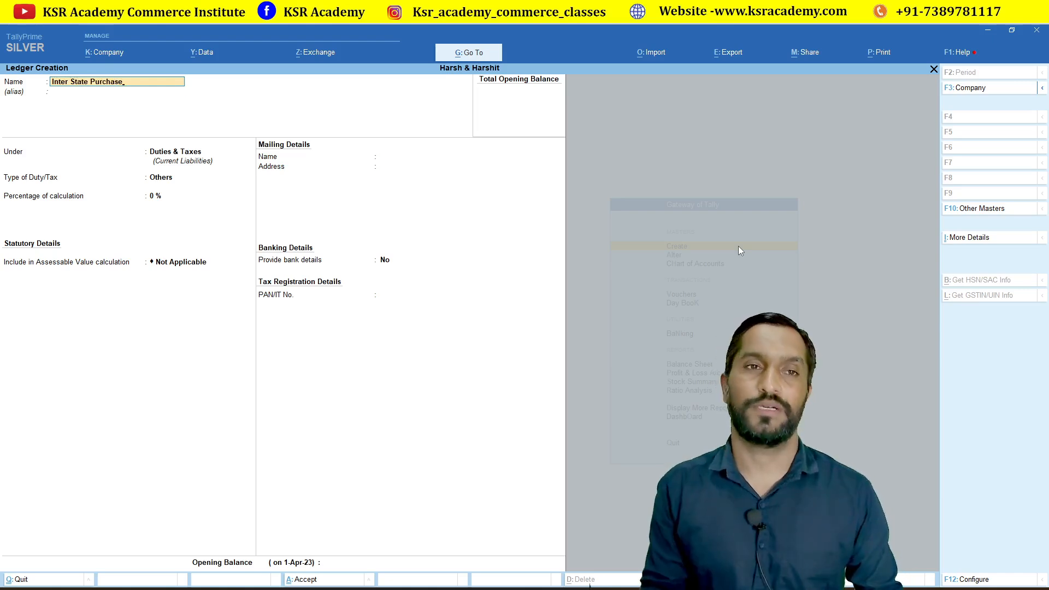
{"action": "key", "text": "Return"}
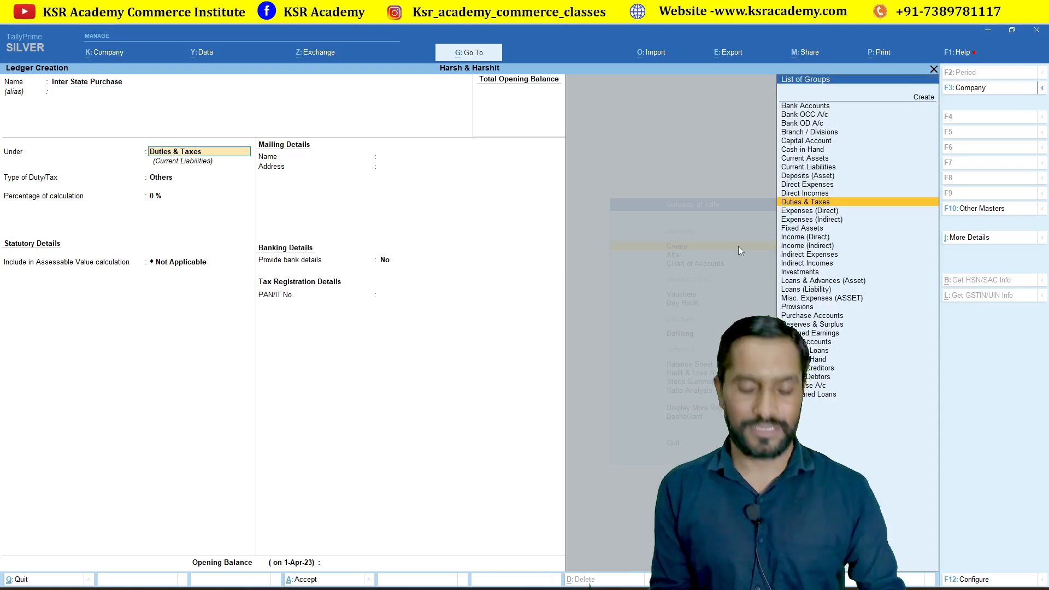
{"action": "type", "text": "Pu"}
{"action": "key", "text": "Return"}
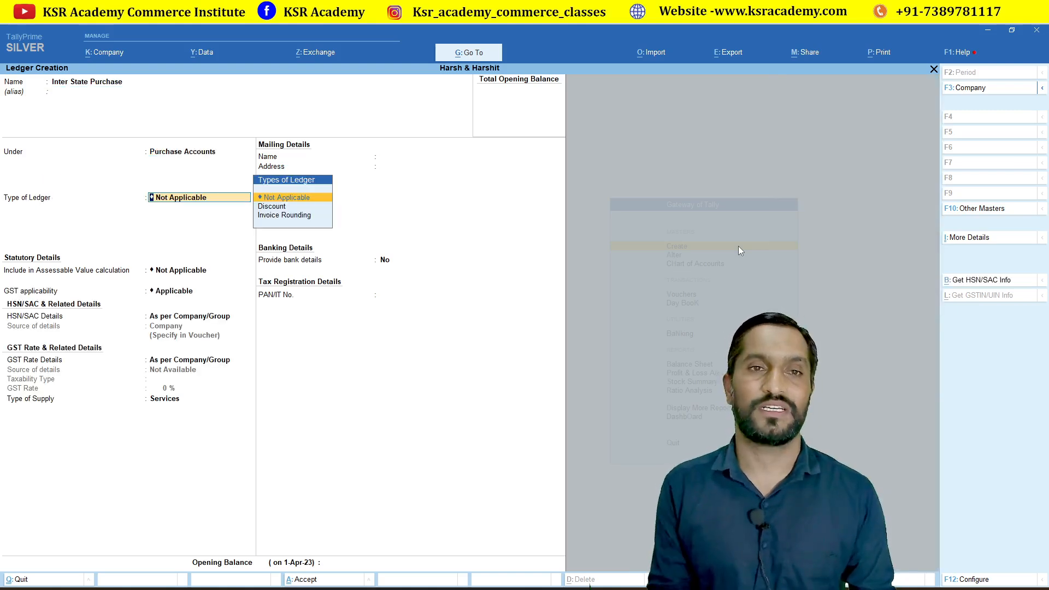
{"action": "key", "text": "Return"}
{"action": "key", "text": "Return"}
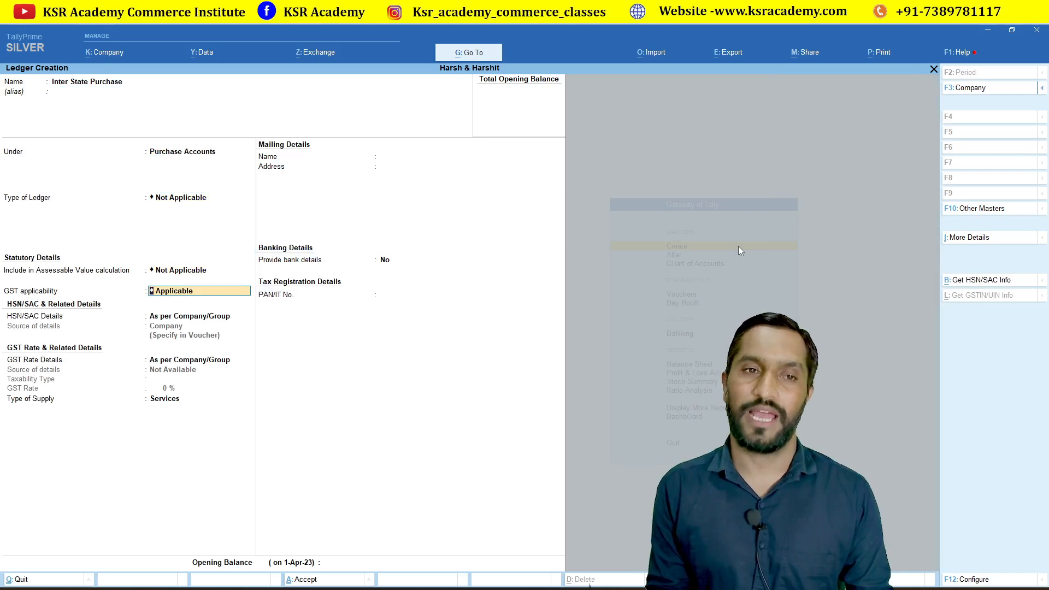
{"action": "key", "text": "Return"}
{"action": "key", "text": "Return"}
{"action": "key", "text": "Return"}
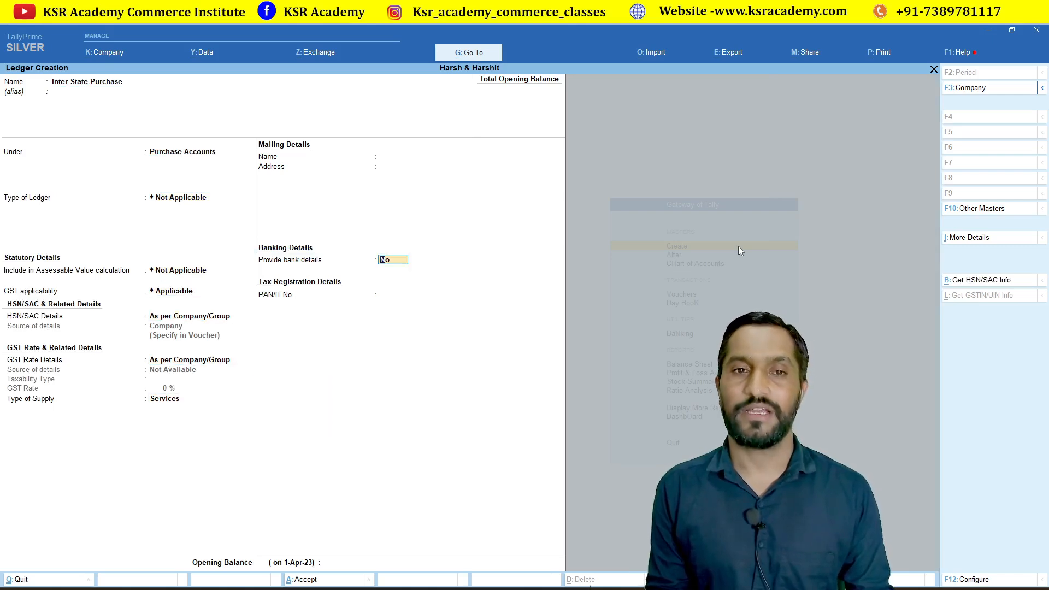
{"action": "key", "text": "Return"}
{"action": "key", "text": "Up"}
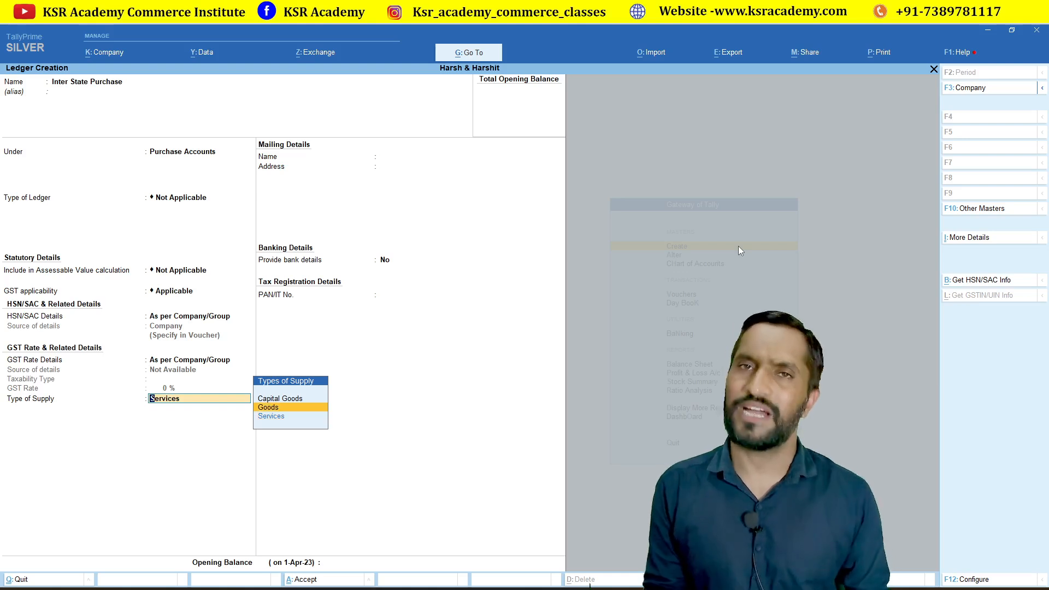
{"action": "key", "text": "Return"}
{"action": "key", "text": "Return"}
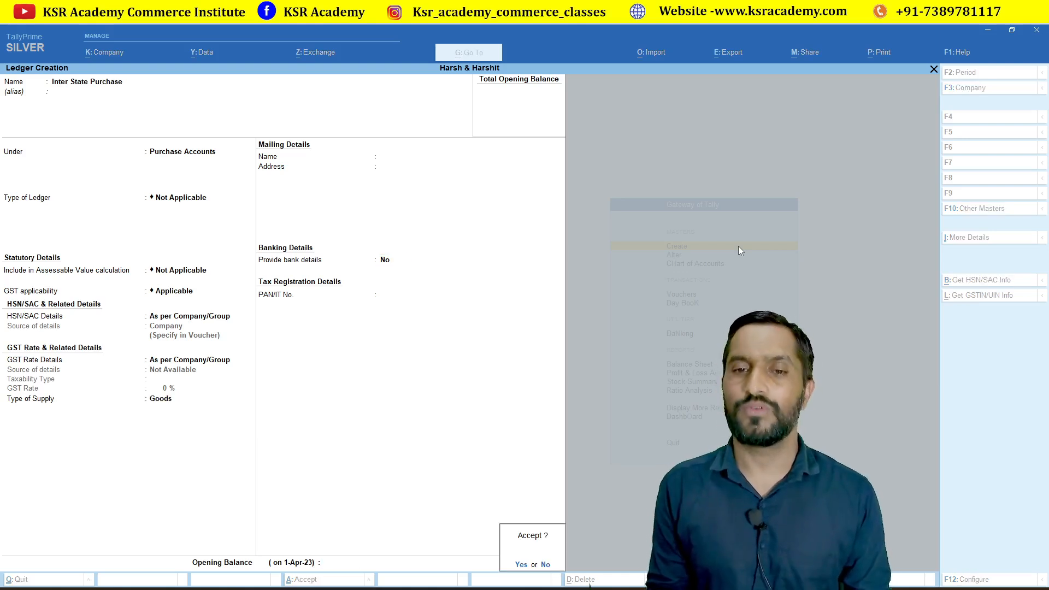
{"action": "key", "text": "Return"}
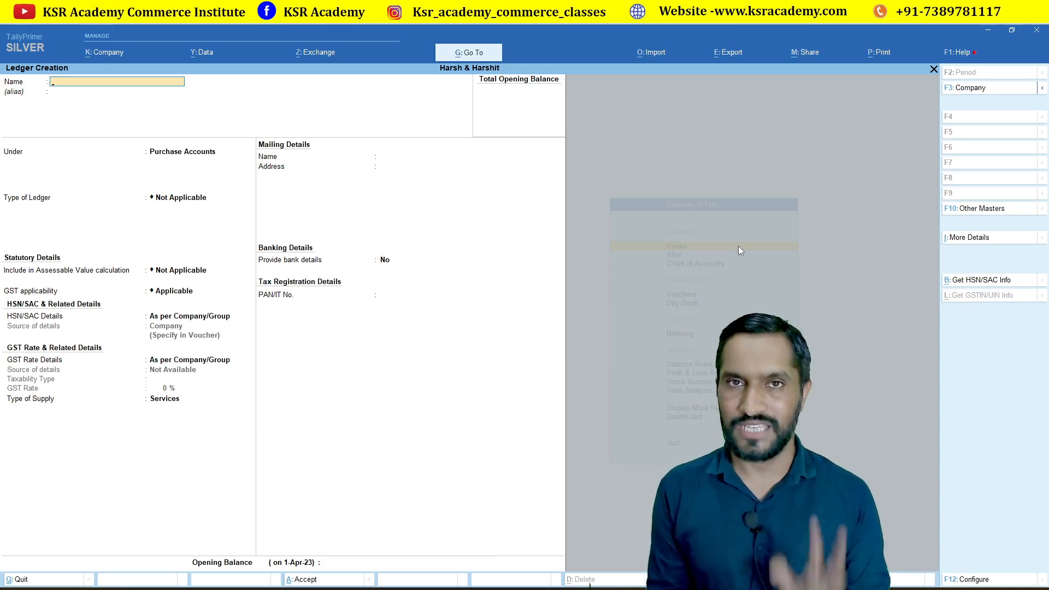
Save an IGST ledger under Duties & Taxes with duty type GST, tax type IGST, 0%.
{"action": "type", "text": "IGST"}
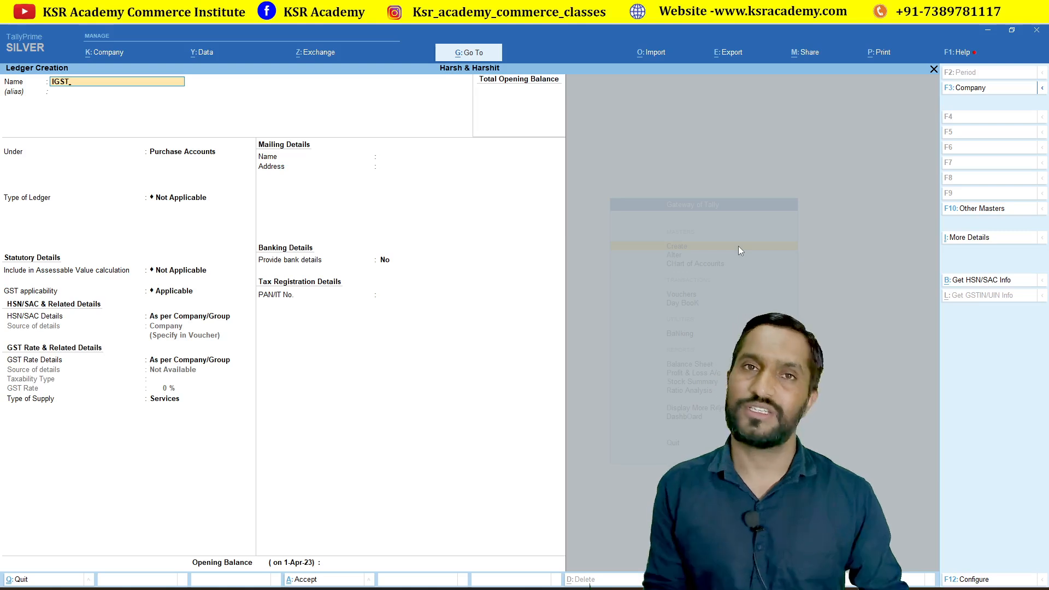
{"action": "key", "text": "Return"}
{"action": "type", "text": "du"}
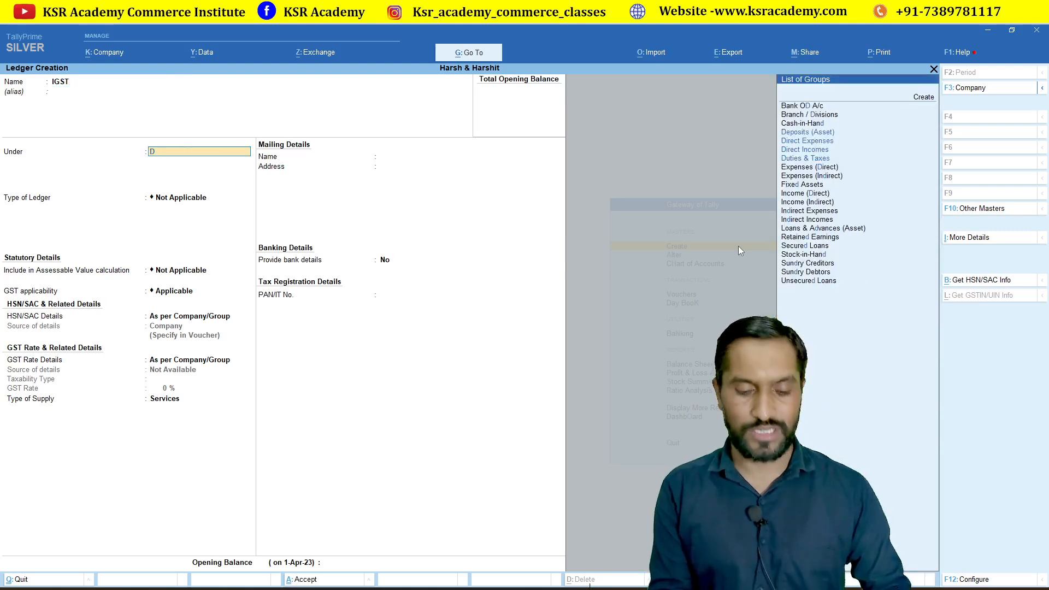
{"action": "key", "text": "Return"}
{"action": "key", "text": "Up"}
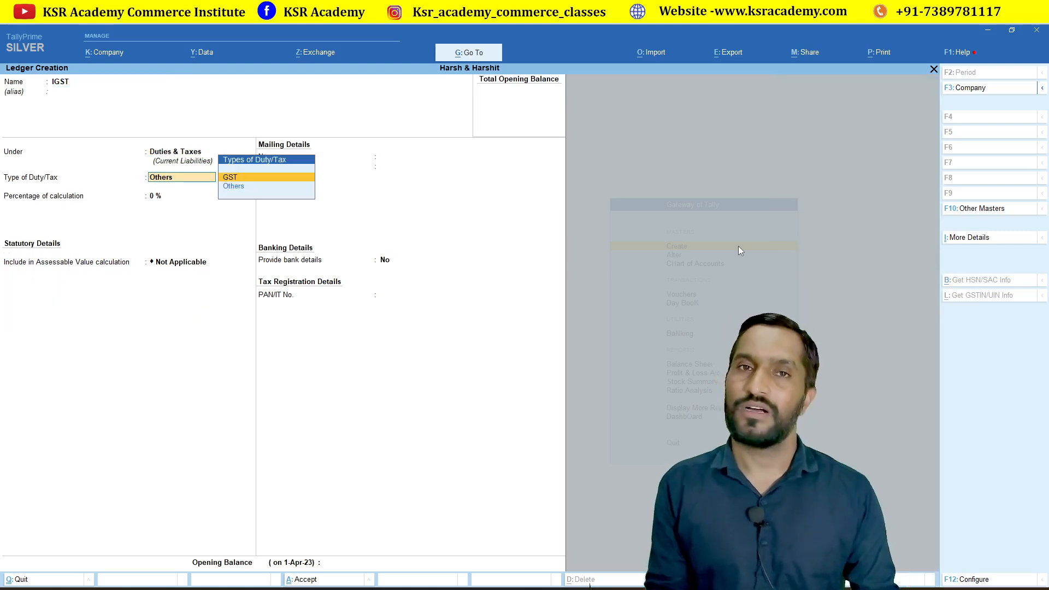
{"action": "key", "text": "Return"}
{"action": "key", "text": "Down"}
{"action": "key", "text": "Down"}
{"action": "key", "text": "Up"}
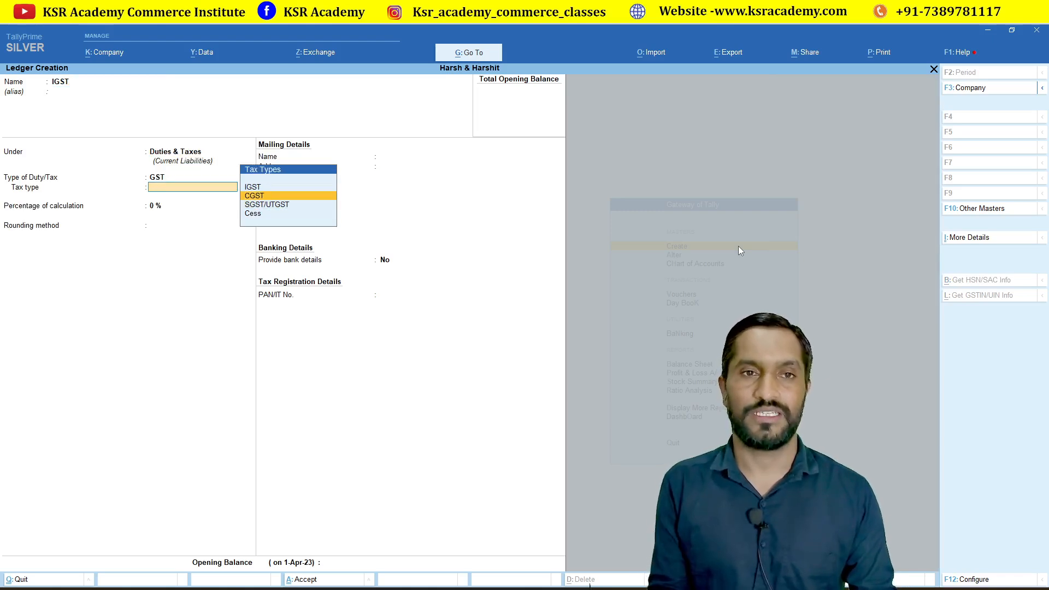
{"action": "key", "text": "Up"}
{"action": "key", "text": "Return"}
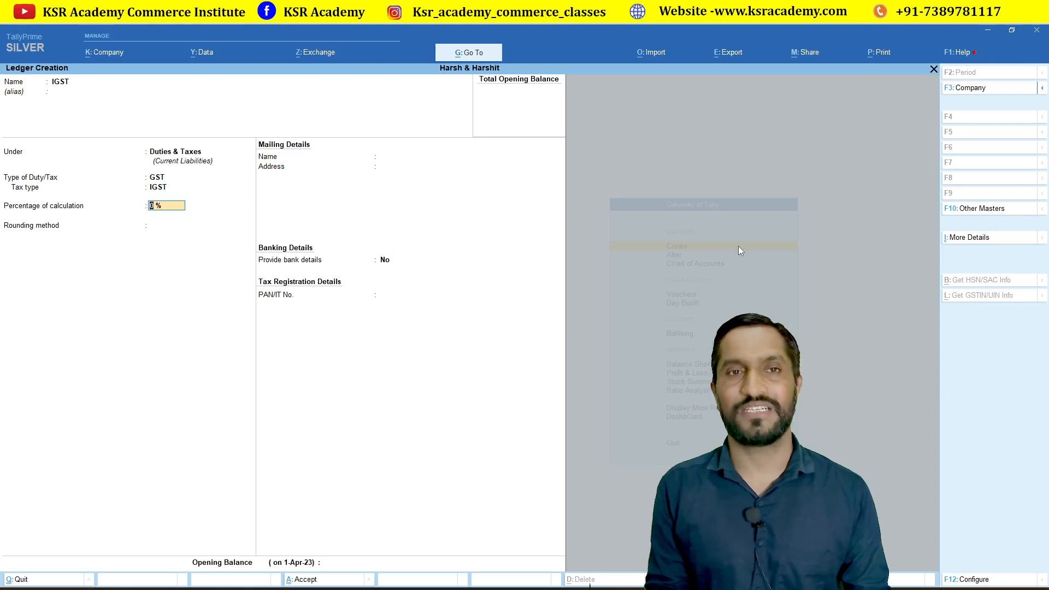
{"action": "key", "text": "Return"}
{"action": "key", "text": "Return"}
{"action": "key", "text": "Return"}
{"action": "key", "text": "Return"}
{"action": "key", "text": "Return"}
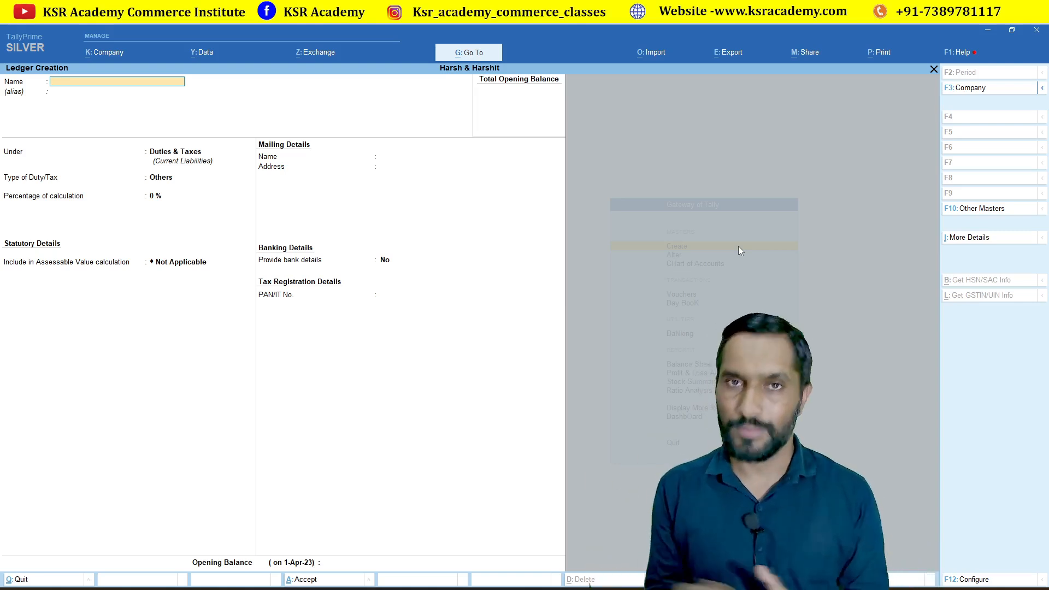
Save a 'Sales' ledger under Sales Accounts with GST applicability set to Not Applicable.
{"action": "type", "text": "ales"}
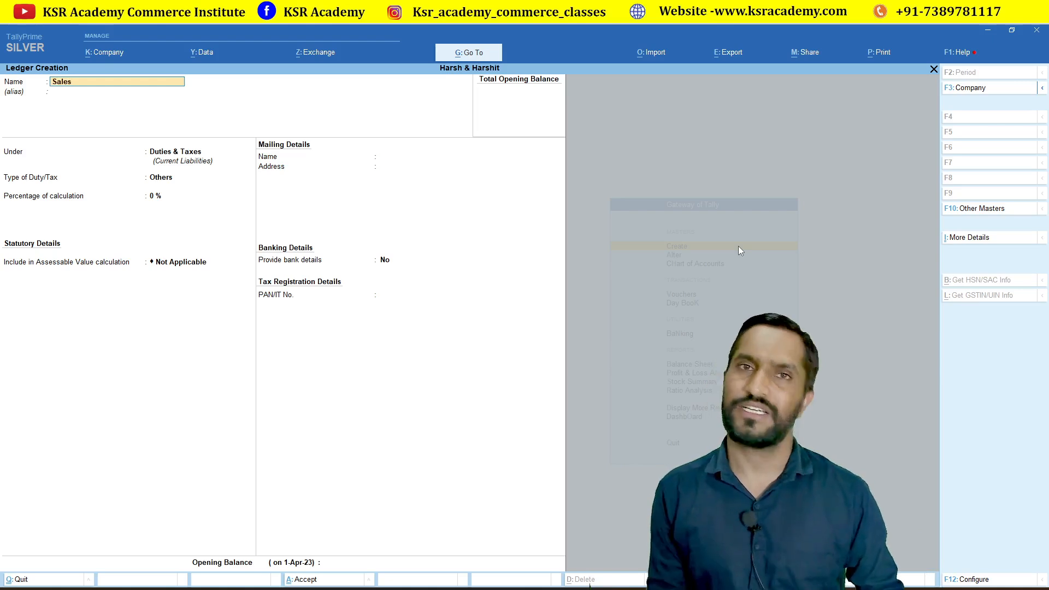
{"action": "key", "text": "Return"}
{"action": "type", "text": "sal"}
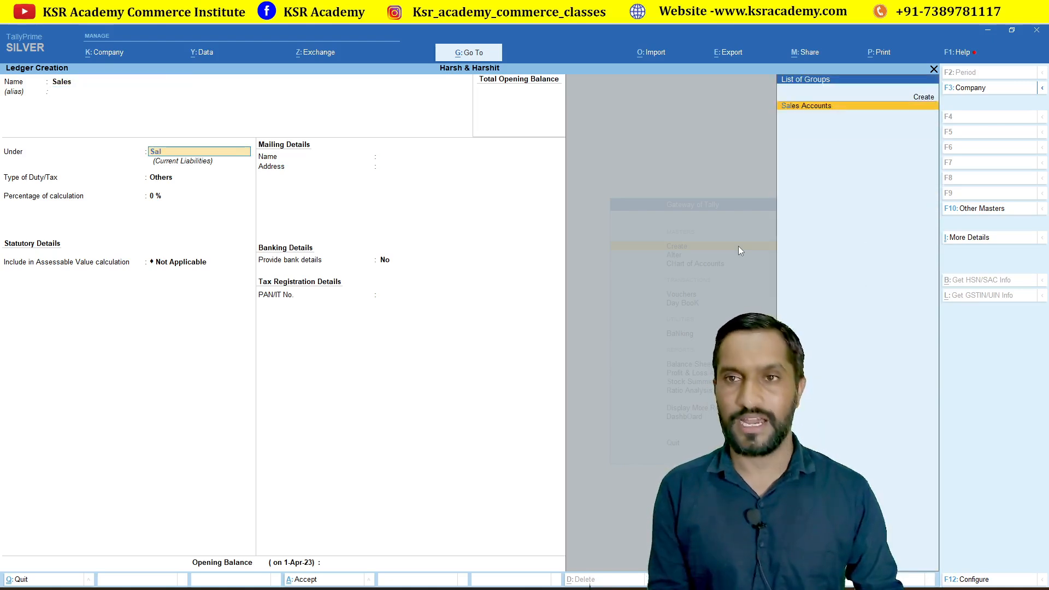
{"action": "key", "text": "Return"}
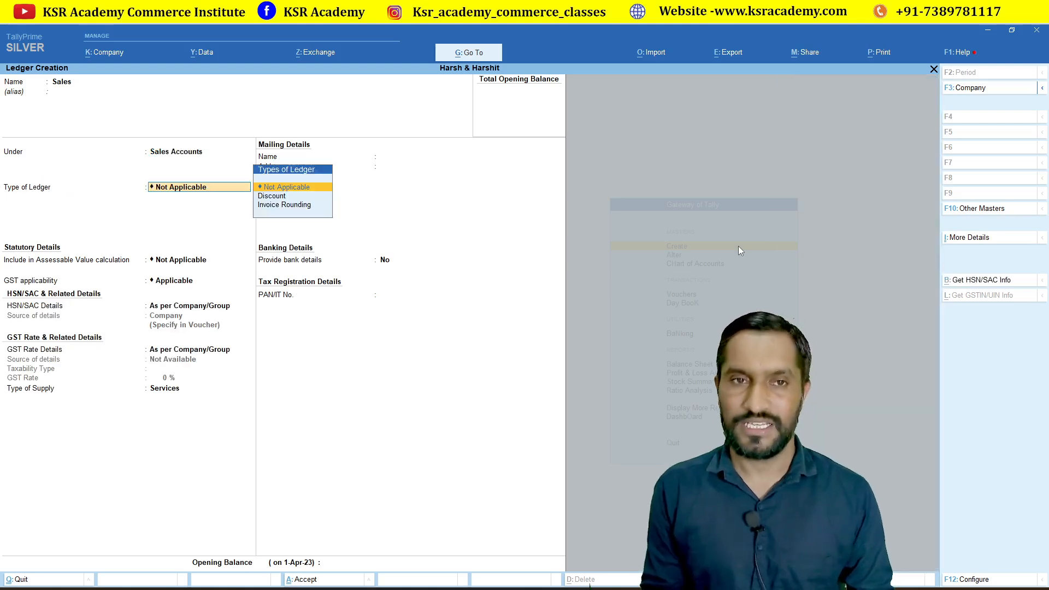
{"action": "key", "text": "Return"}
{"action": "key", "text": "Return"}
{"action": "key", "text": "Return"}
{"action": "key", "text": "Return"}
{"action": "key", "text": "Return"}
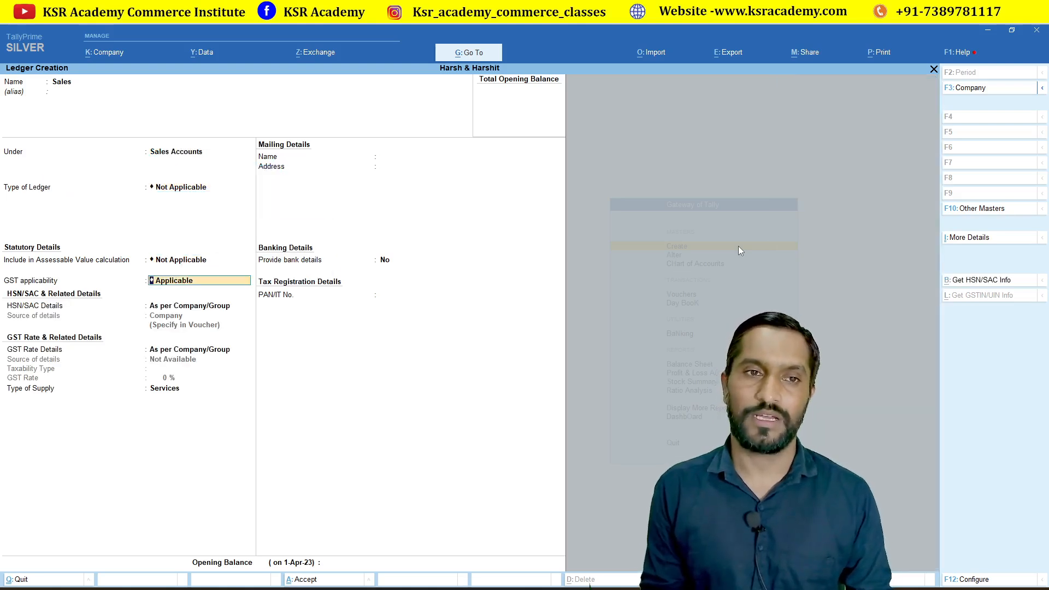
{"action": "key", "text": "Up"}
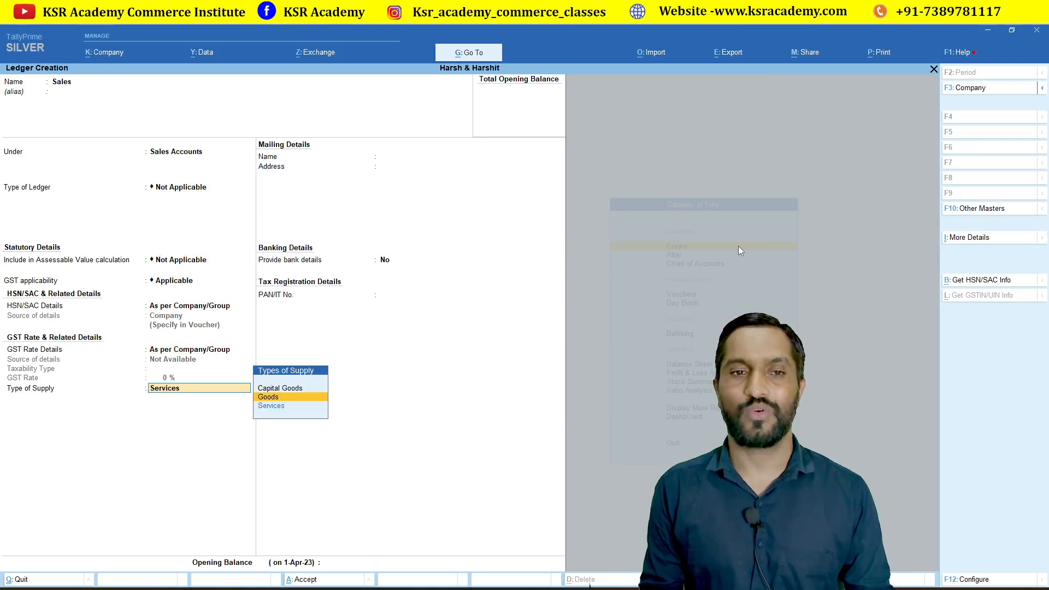
{"action": "key", "text": "BackSpace"}
{"action": "key", "text": "BackSpace"}
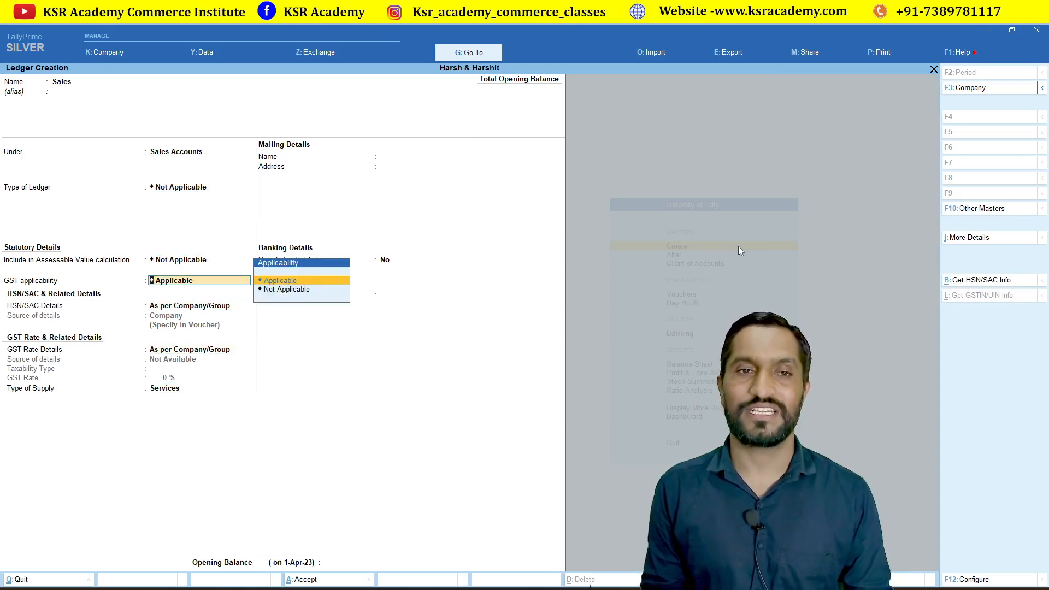
{"action": "key", "text": "Down"}
{"action": "key", "text": "Return"}
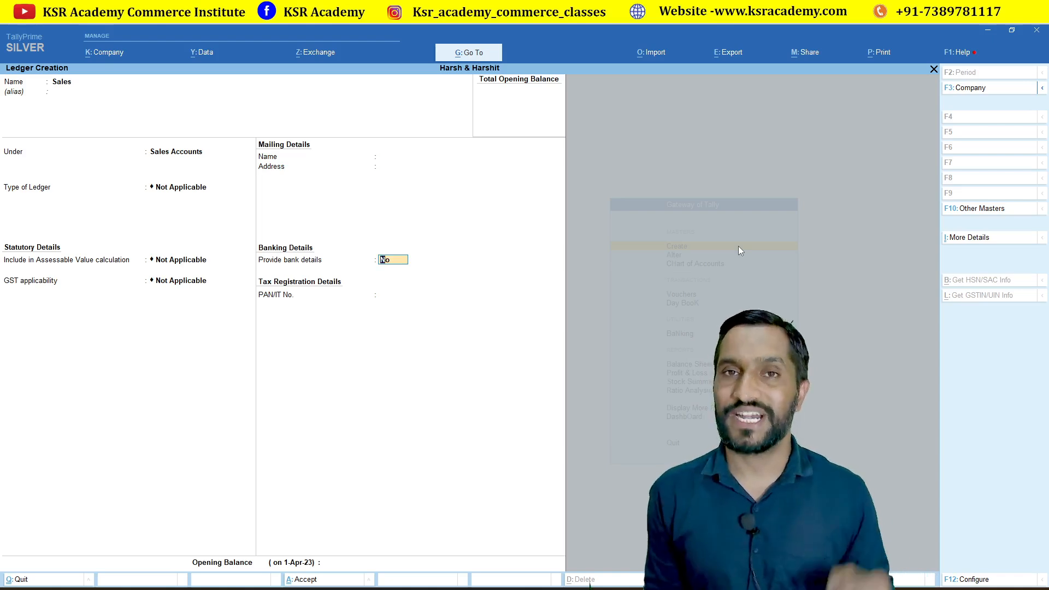
{"action": "key", "text": "Return"}
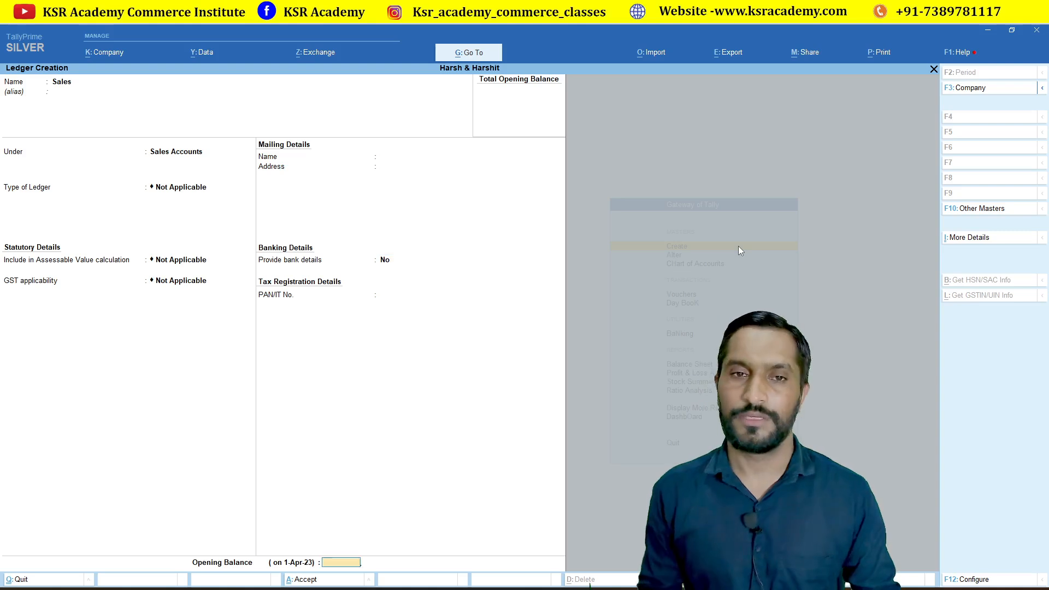
{"action": "key", "text": "Return"}
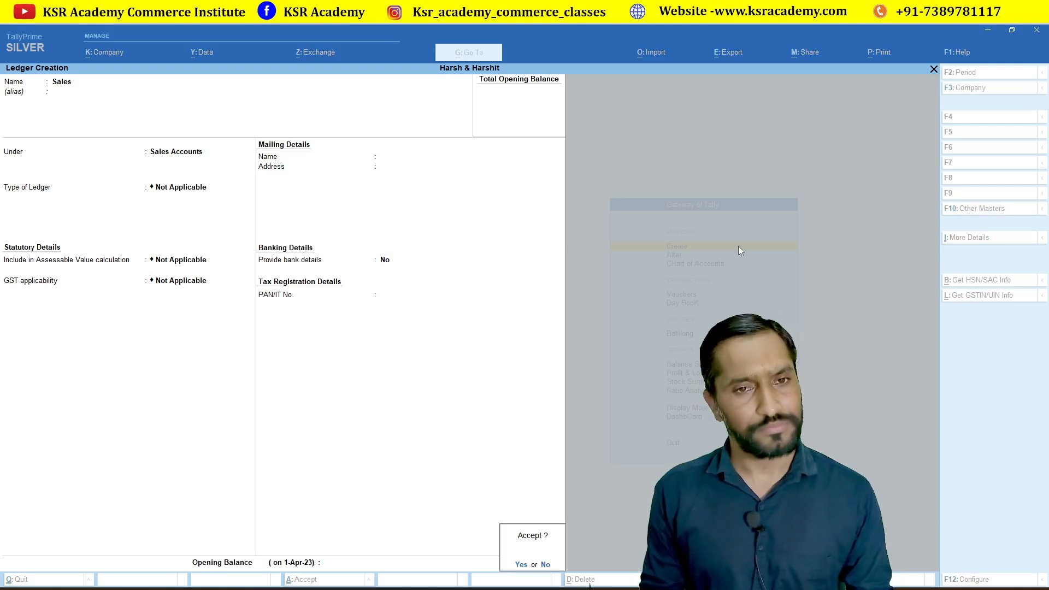
{"action": "key", "text": "Return"}
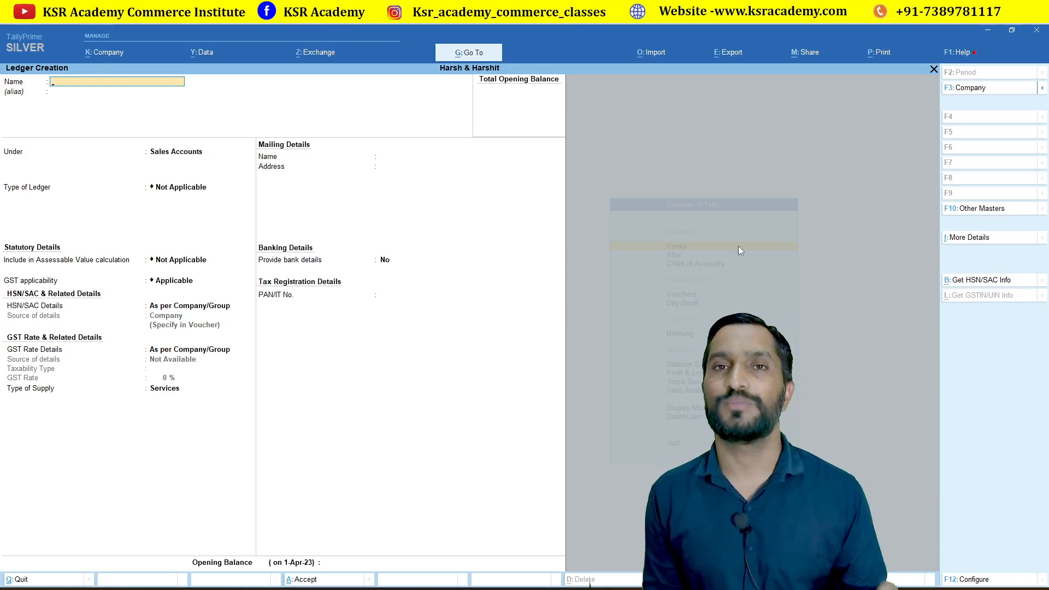
Save 'Mohan Limited' under Sundry Creditors: bill-by-bill No, Madhya Pradesh, Regular, GSTIN pasted in.
{"action": "type", "text": "Mo"}
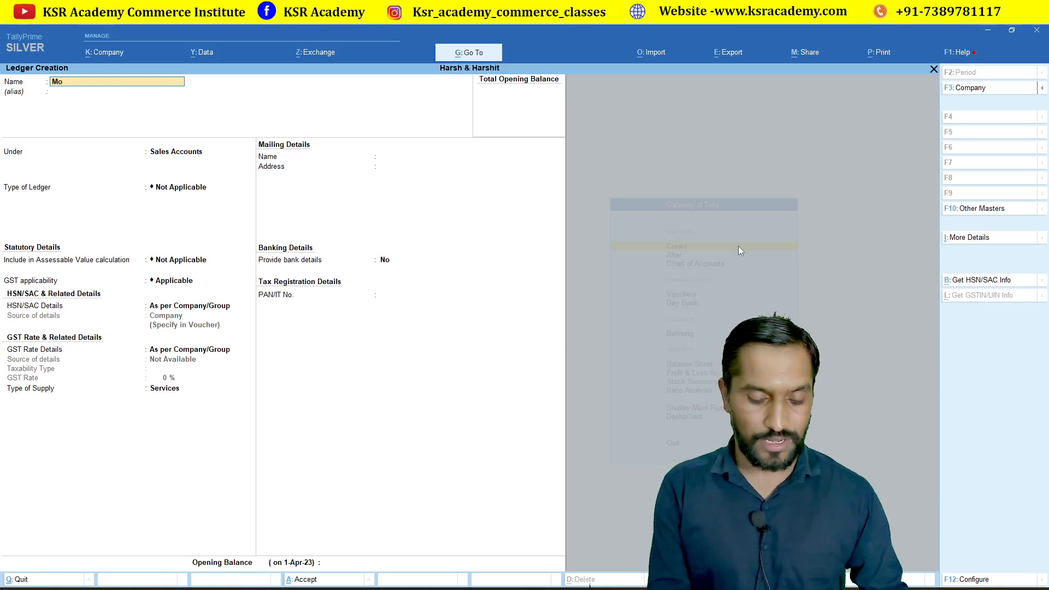
{"action": "type", "text": "han L"}
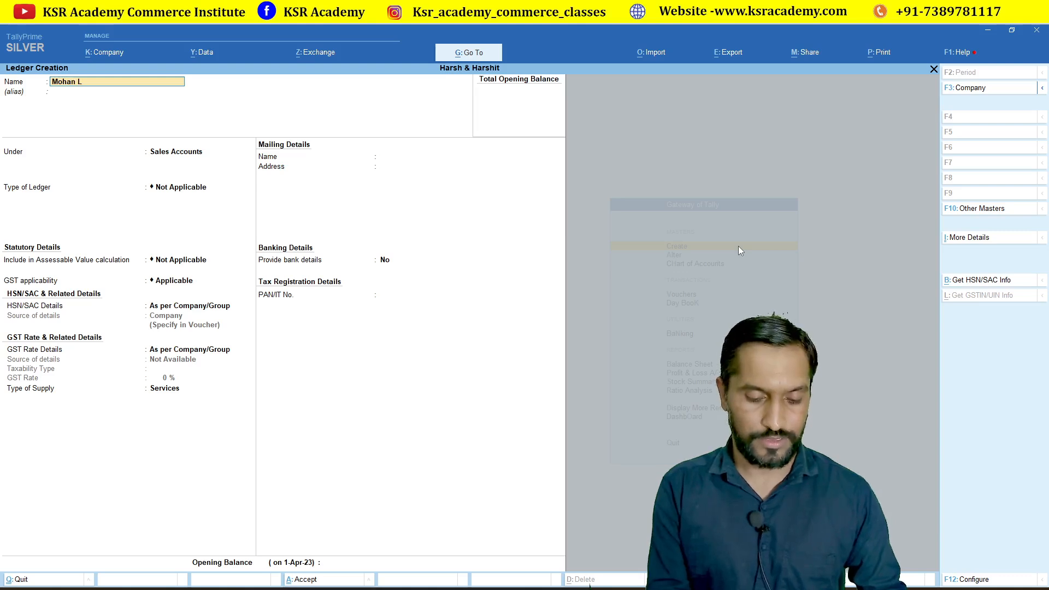
{"action": "type", "text": "imited"}
{"action": "key", "text": "Return"}
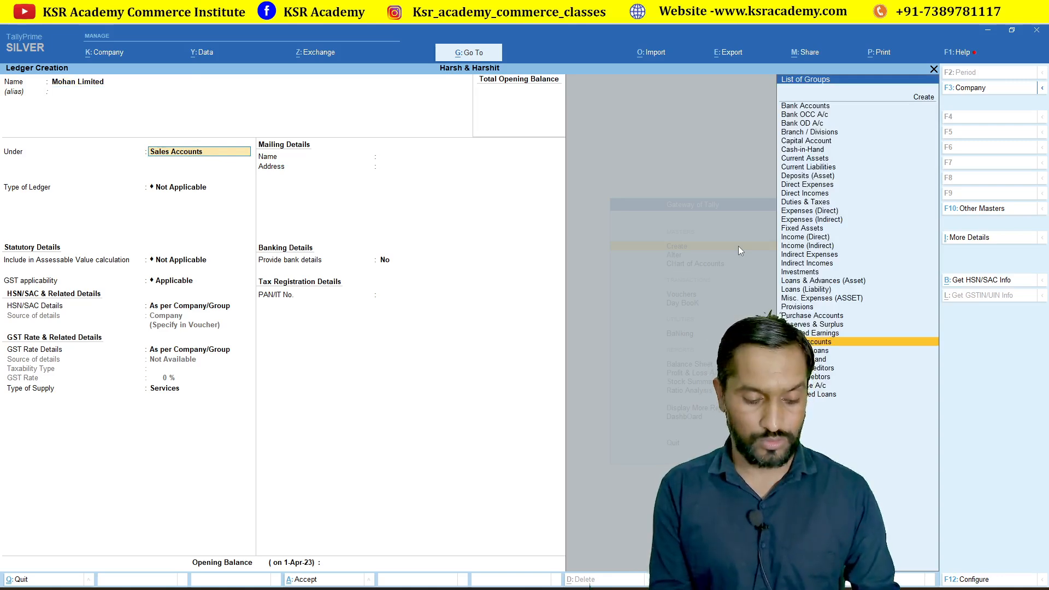
{"action": "type", "text": "Su"}
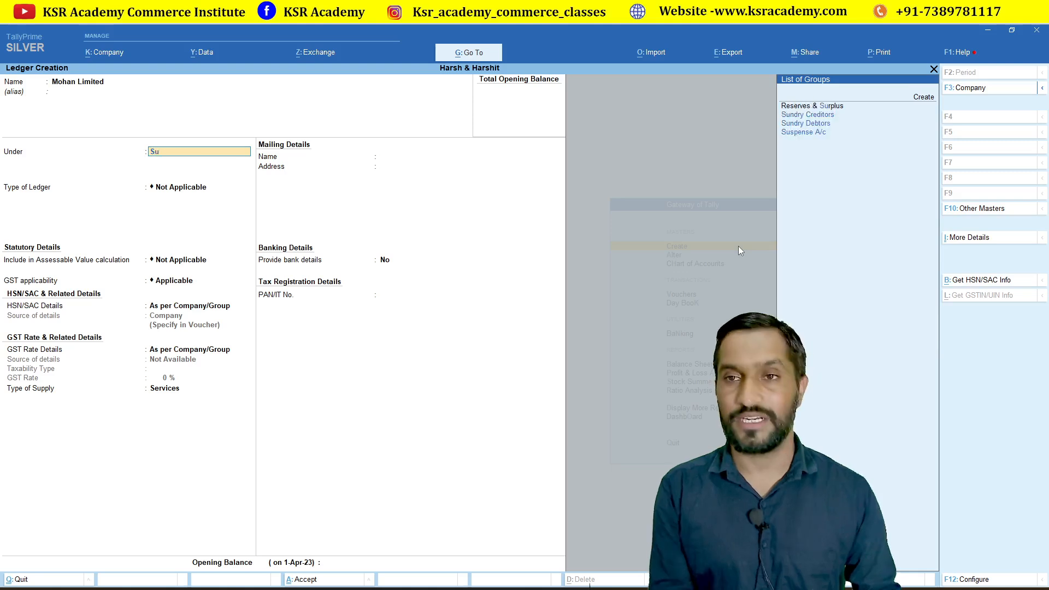
{"action": "key", "text": "Return"}
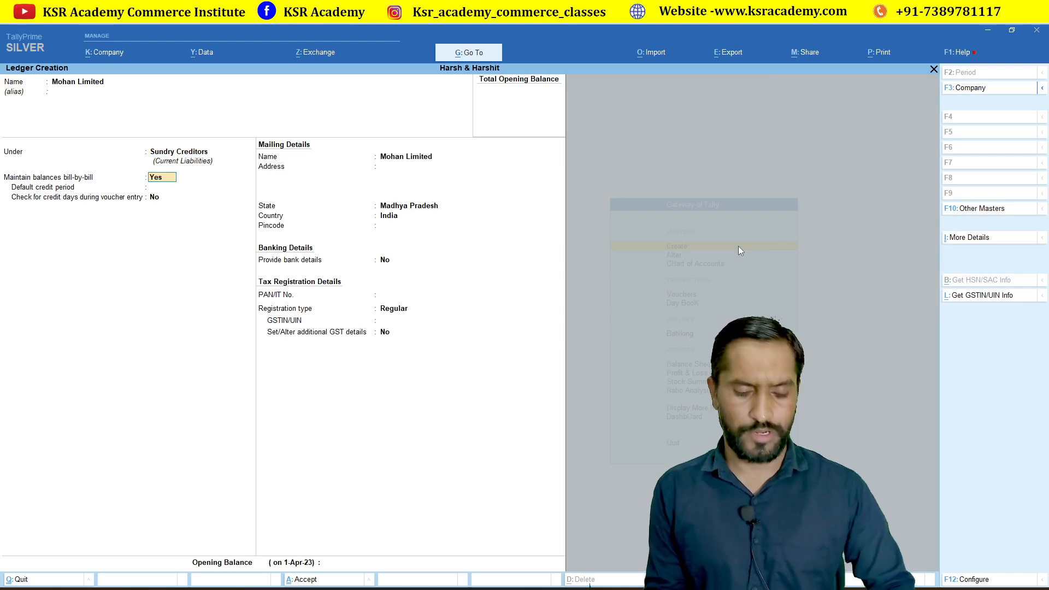
{"action": "type", "text": "n"}
{"action": "key", "text": "Return"}
{"action": "key", "text": "Return"}
{"action": "key", "text": "Return"}
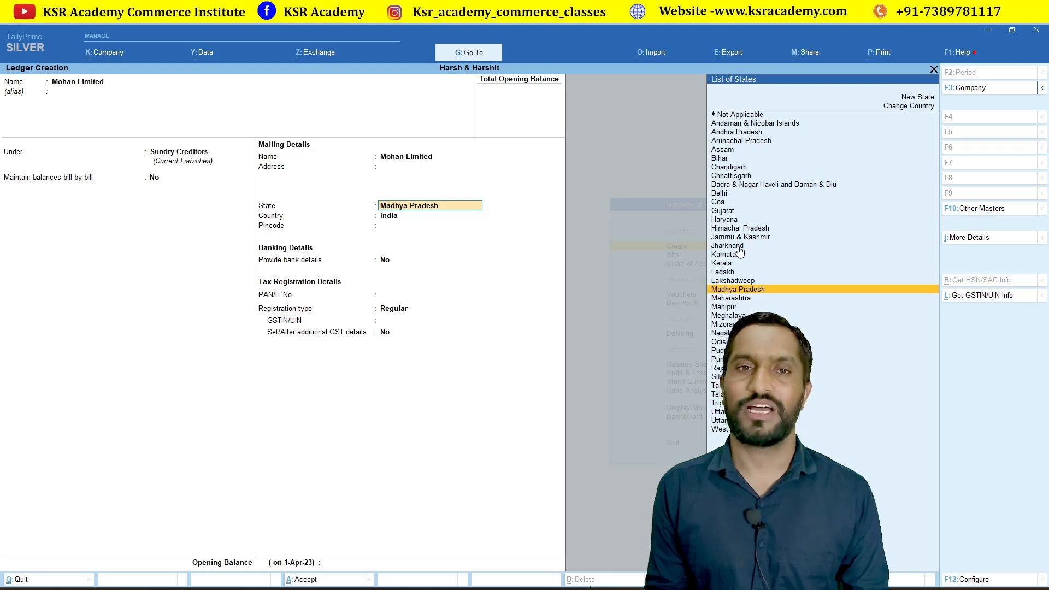
{"action": "key", "text": "Return"}
{"action": "key", "text": "Return"}
{"action": "key", "text": "Return"}
{"action": "key", "text": "Return"}
{"action": "key", "text": "Return"}
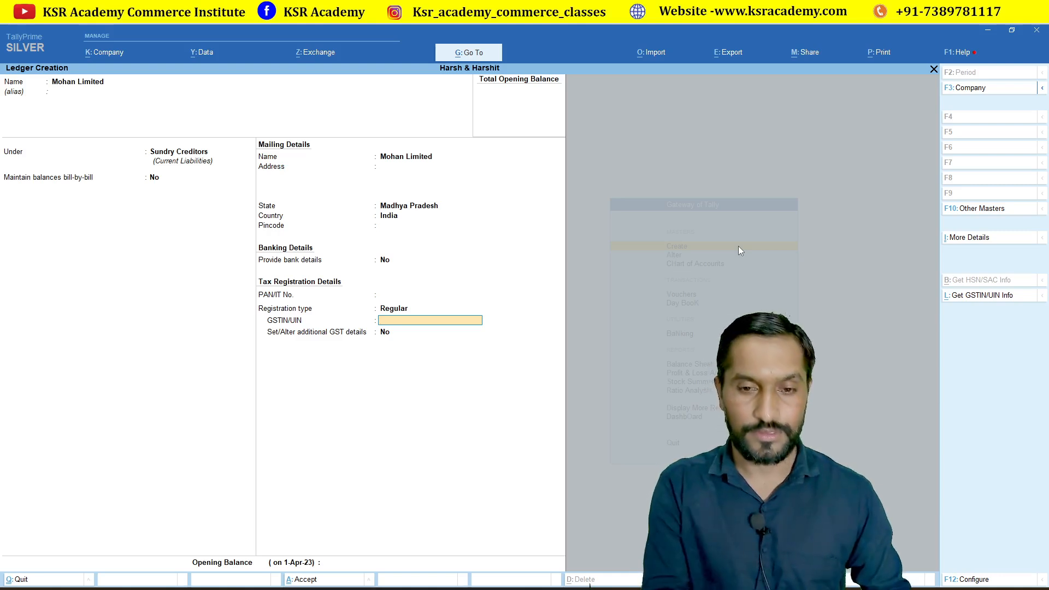
{"action": "key", "text": "Return"}
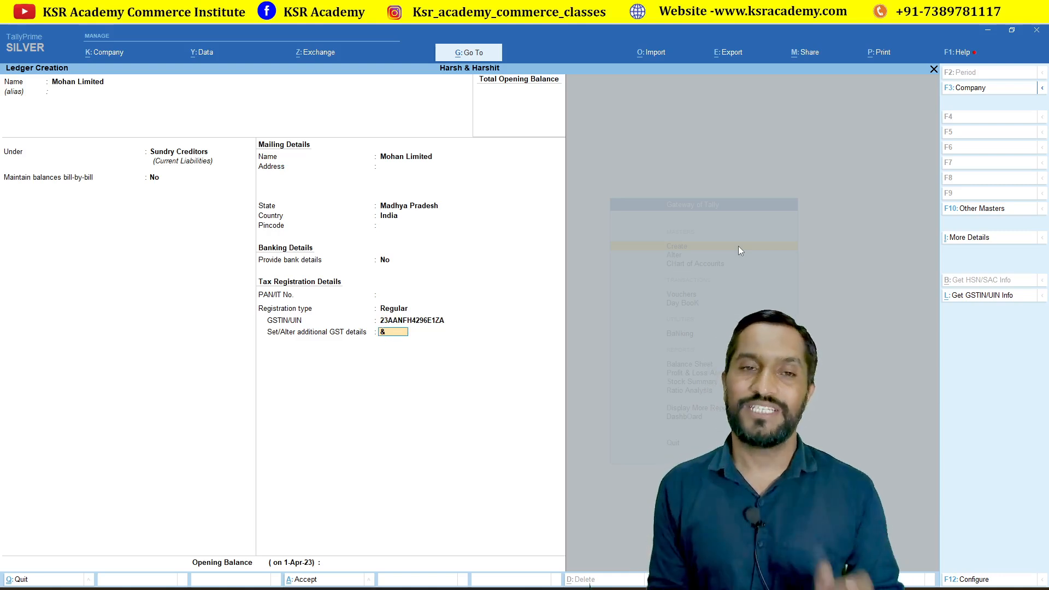
{"action": "key", "text": "Return"}
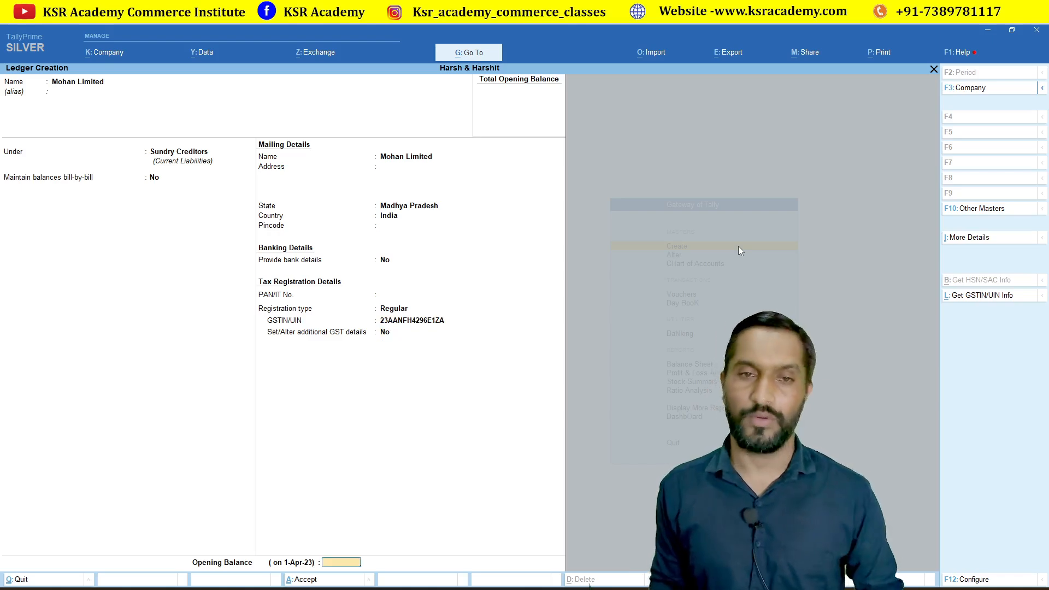
{"action": "key", "text": "Return"}
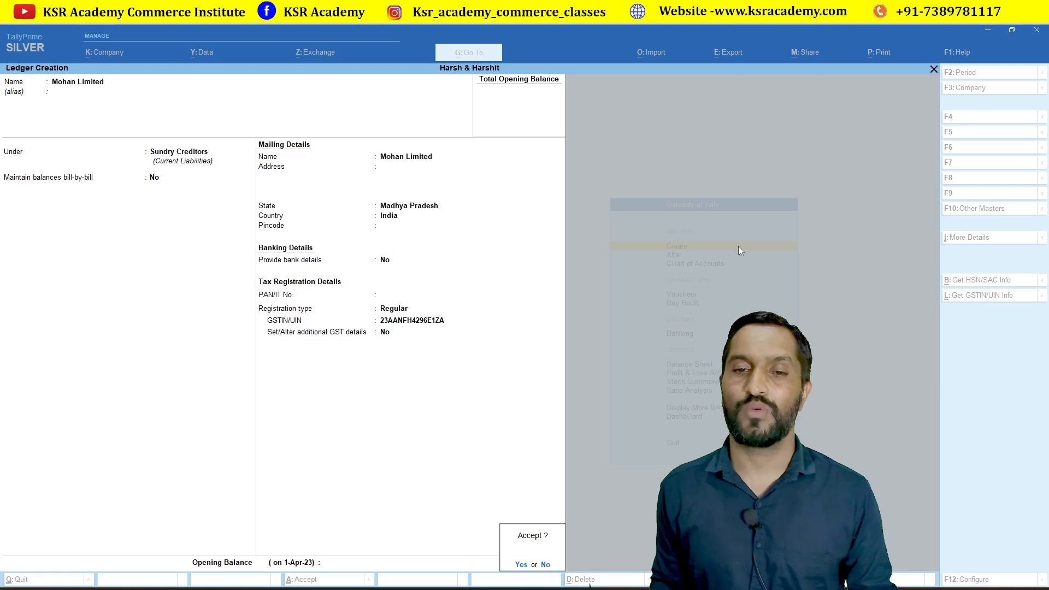
{"action": "key", "text": "Return"}
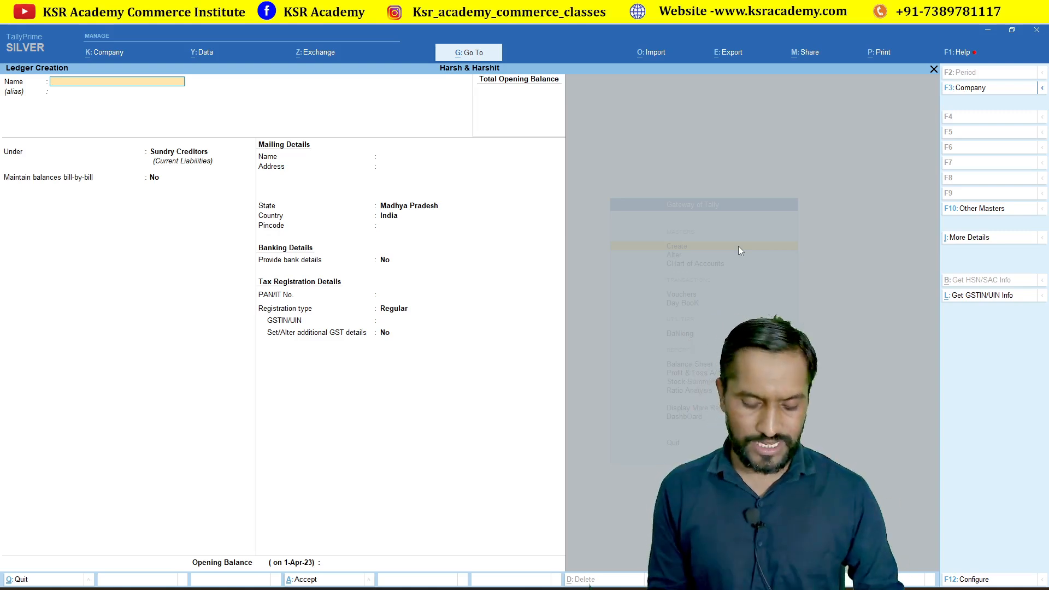
Save the customer ledger under Sundry Debtors, bill-by-bill No, Unregistered/Consumer, then close the form.
{"action": "type", "text": "sh"}
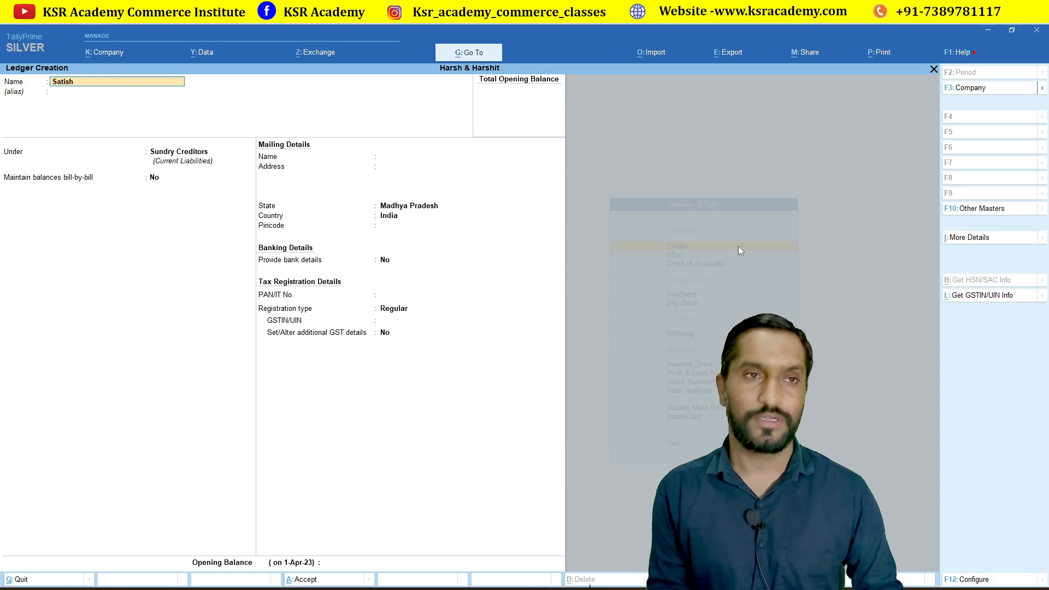
{"action": "key", "text": "Return"}
{"action": "type", "text": "Su"}
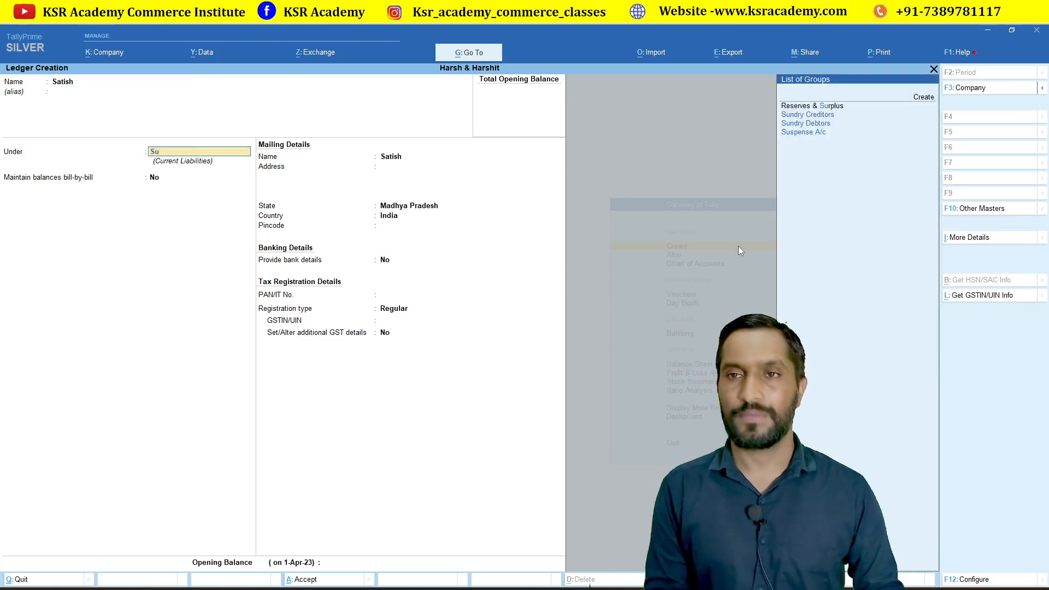
{"action": "key", "text": "Down"}
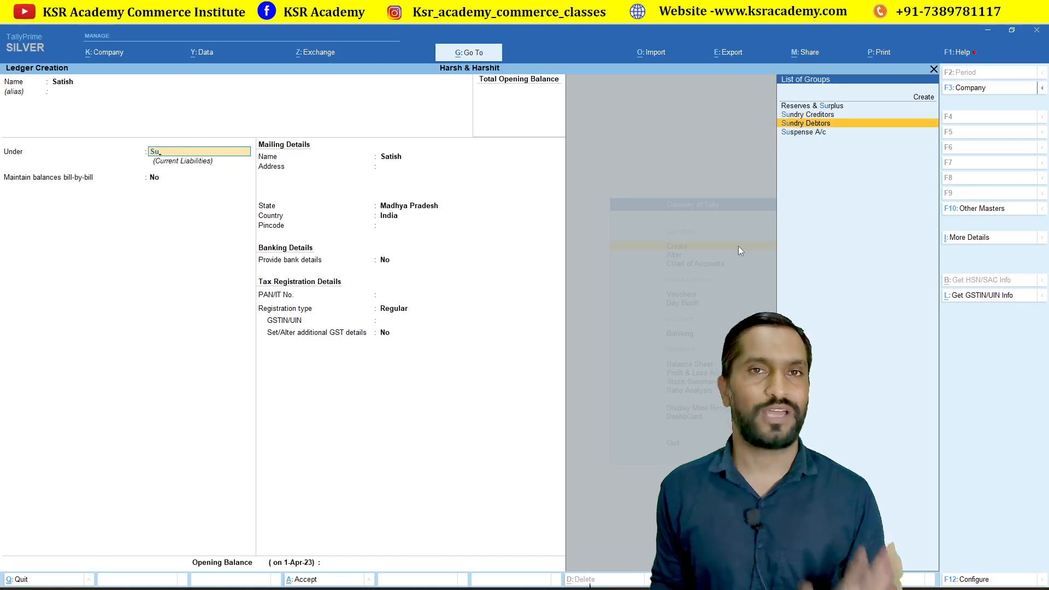
{"action": "key", "text": "Return"}
{"action": "type", "text": "ndry Debtors"}
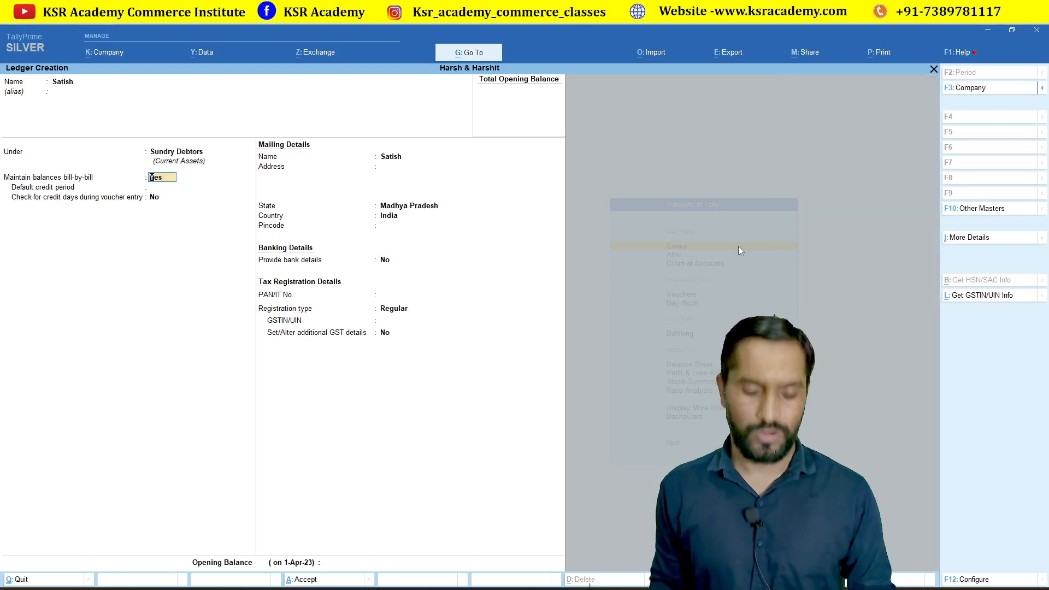
{"action": "key", "text": "Return"}
{"action": "key", "text": "Return"}
{"action": "key", "text": "Return"}
{"action": "key", "text": "Return"}
{"action": "key", "text": "Return"}
{"action": "key", "text": "Return"}
{"action": "key", "text": "Return"}
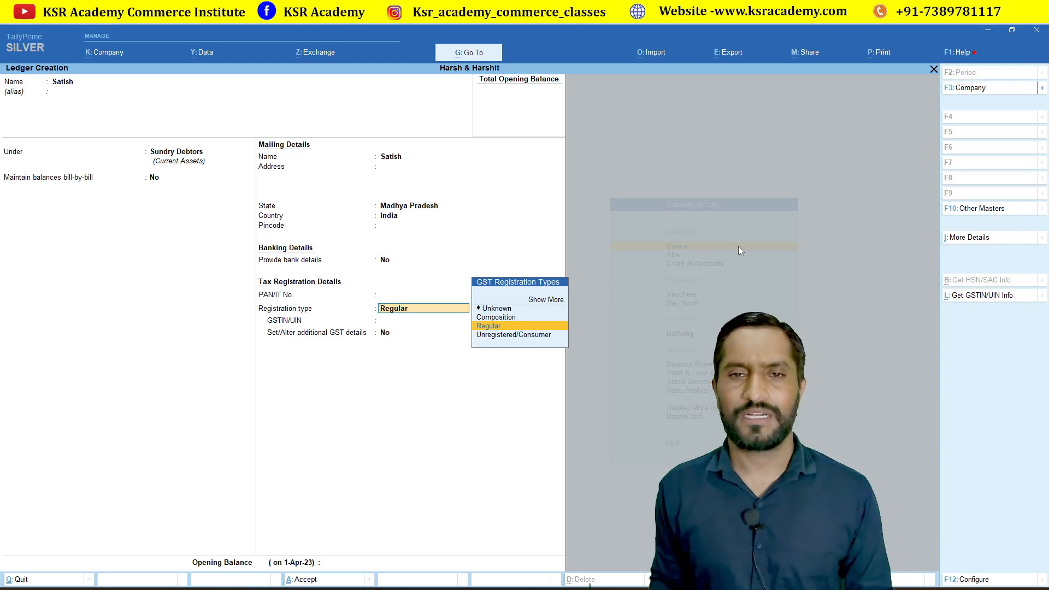
{"action": "key", "text": "Down"}
{"action": "key", "text": "Return"}
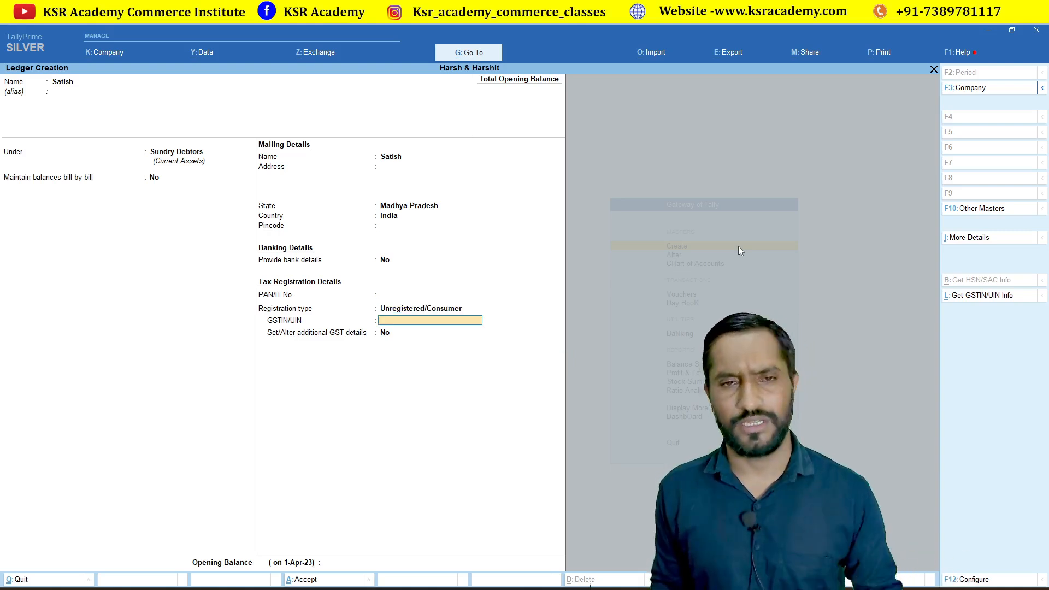
{"action": "key", "text": "Return"}
{"action": "key", "text": "Return"}
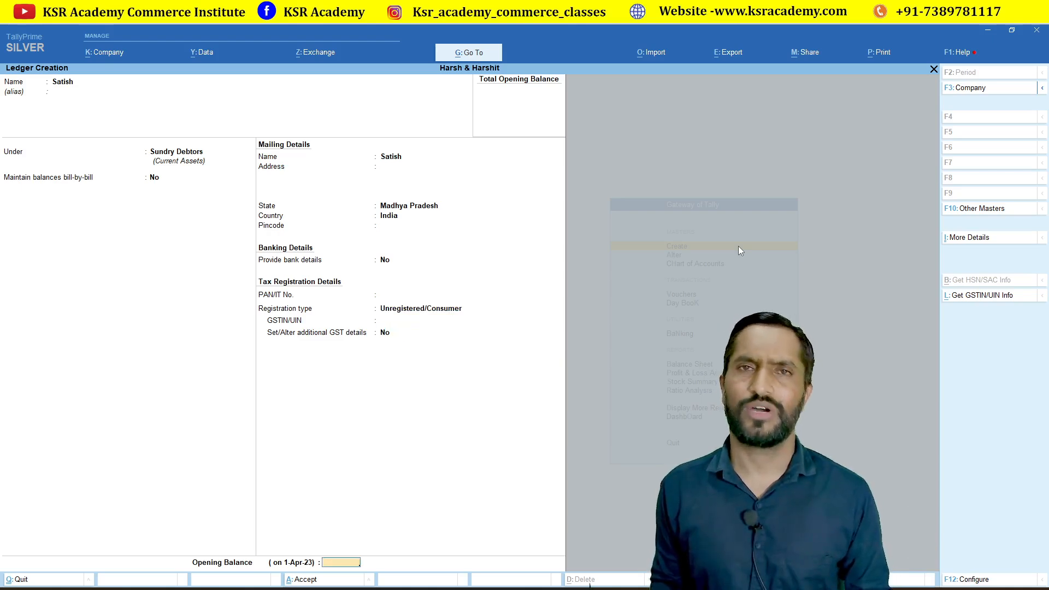
{"action": "key", "text": "Return"}
{"action": "key", "text": "Return"}
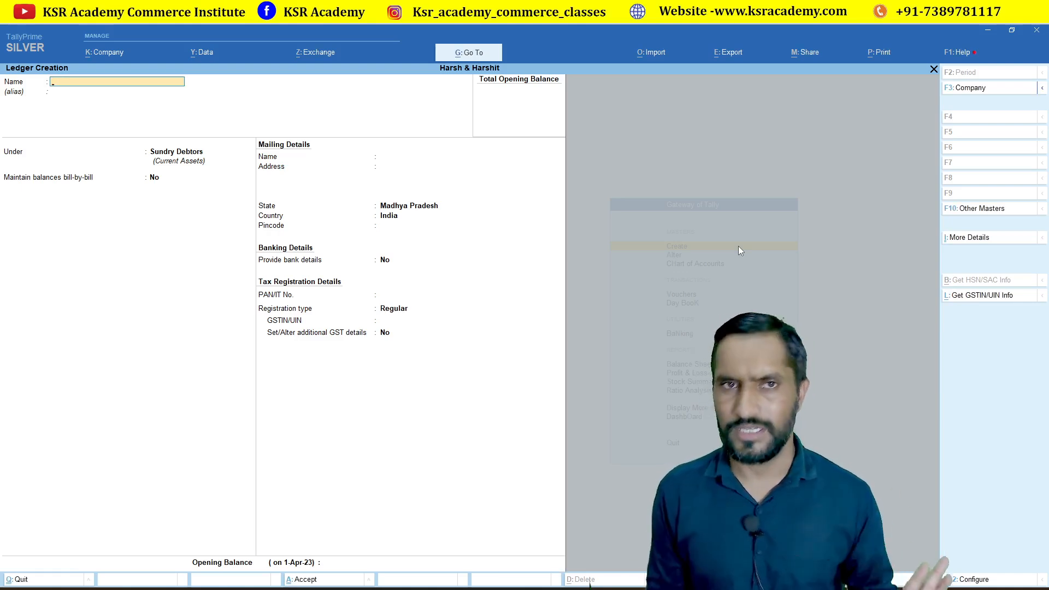
{"action": "key", "text": "Escape"}
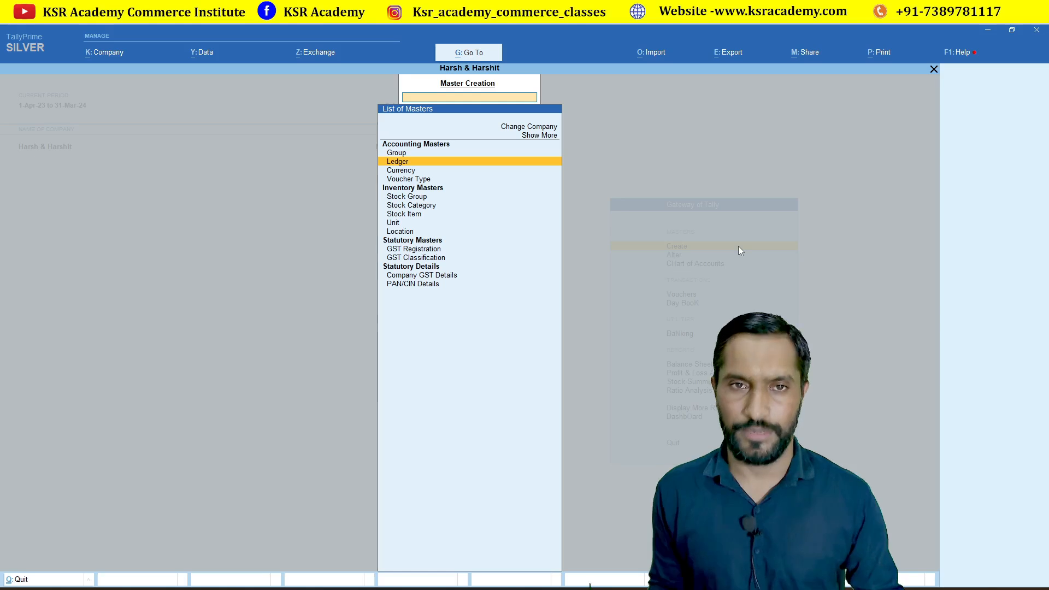
Start a stock item named 'Mobile' under Primary and begin creating a new unit for it.
{"action": "key", "text": "Down"}
{"action": "key", "text": "Down"}
{"action": "key", "text": "Down"}
{"action": "key", "text": "Down"}
{"action": "key", "text": "Down"}
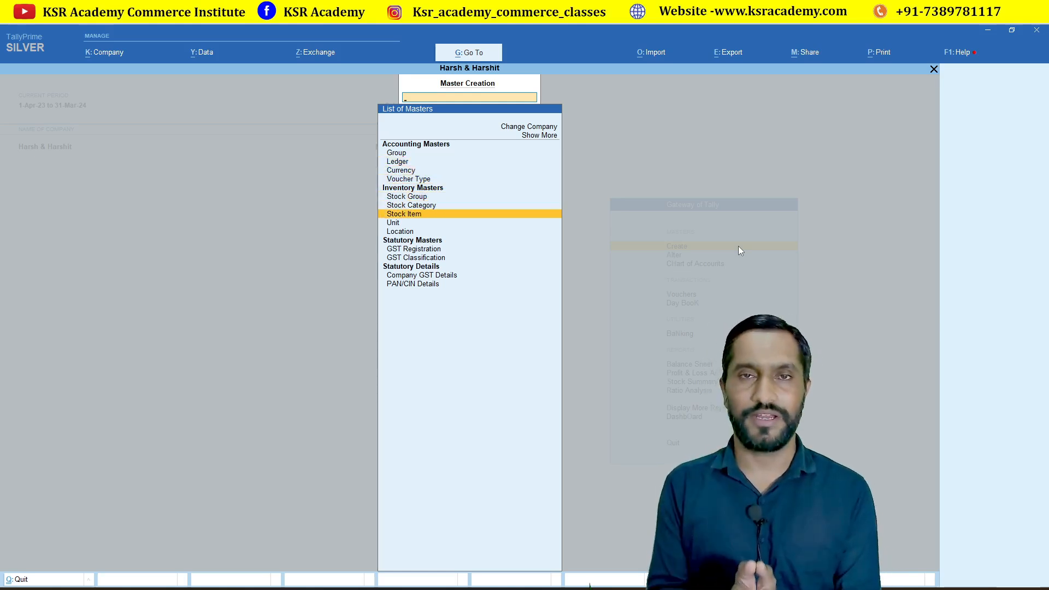
{"action": "key", "text": "Return"}
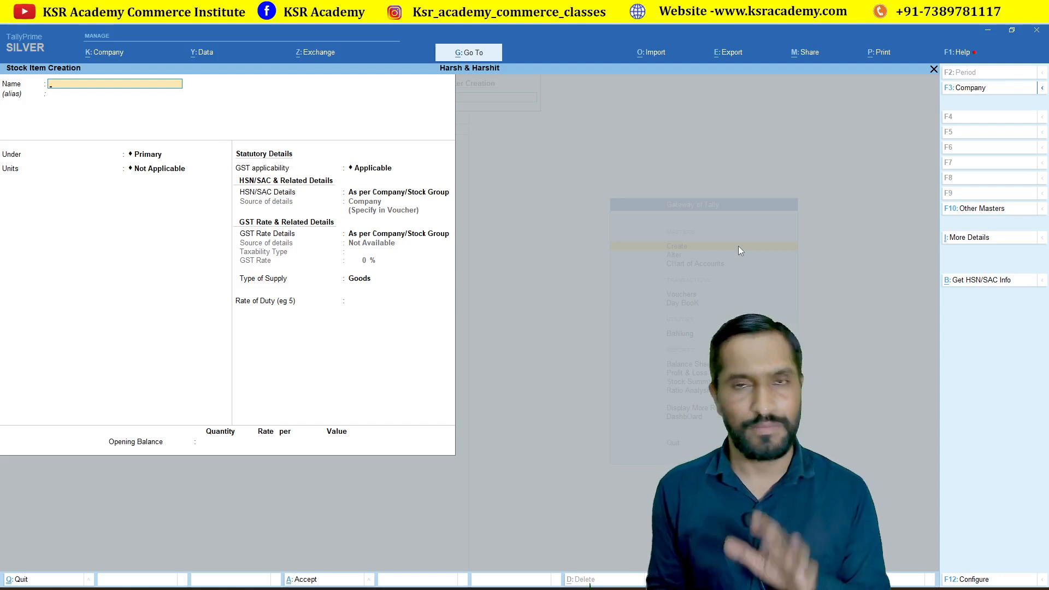
{"action": "type", "text": "Mob"}
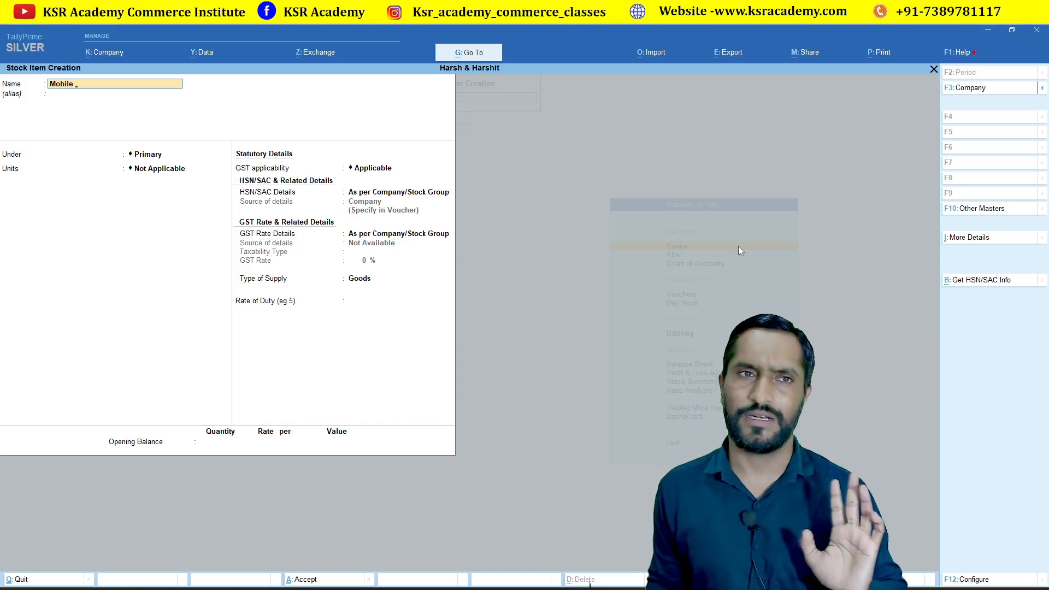
{"action": "type", "text": "ile"}
{"action": "key", "text": "Return"}
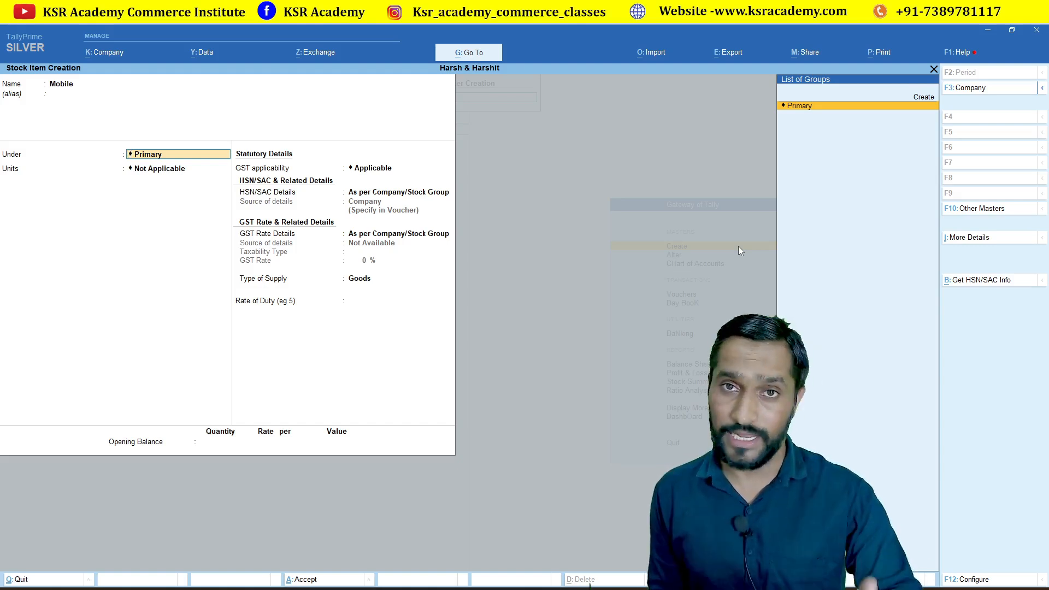
{"action": "key", "text": "Return"}
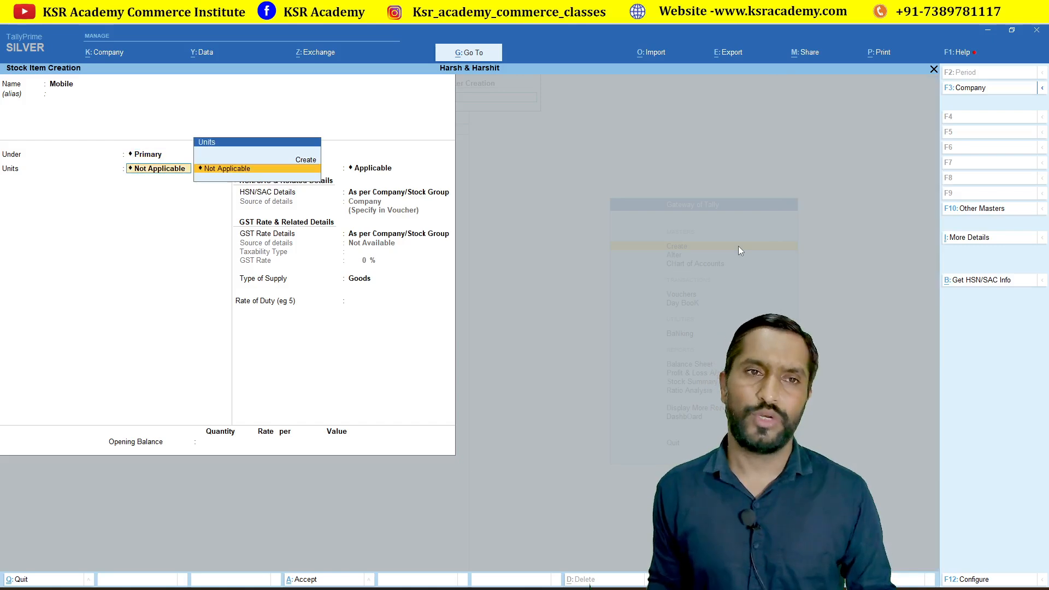
{"action": "key", "text": "alt+c"}
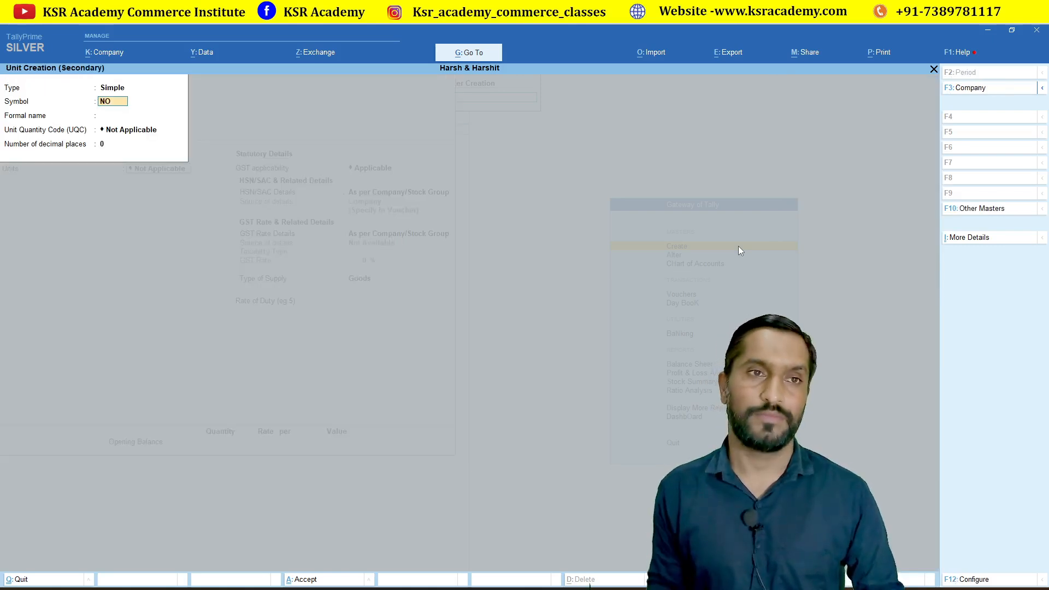
Give the unit NO quantity code NOS-NUMBERS with 0 decimal places and save it.
{"action": "key", "text": "Return"}
{"action": "key", "text": "Return"}
{"action": "type", "text": "num"}
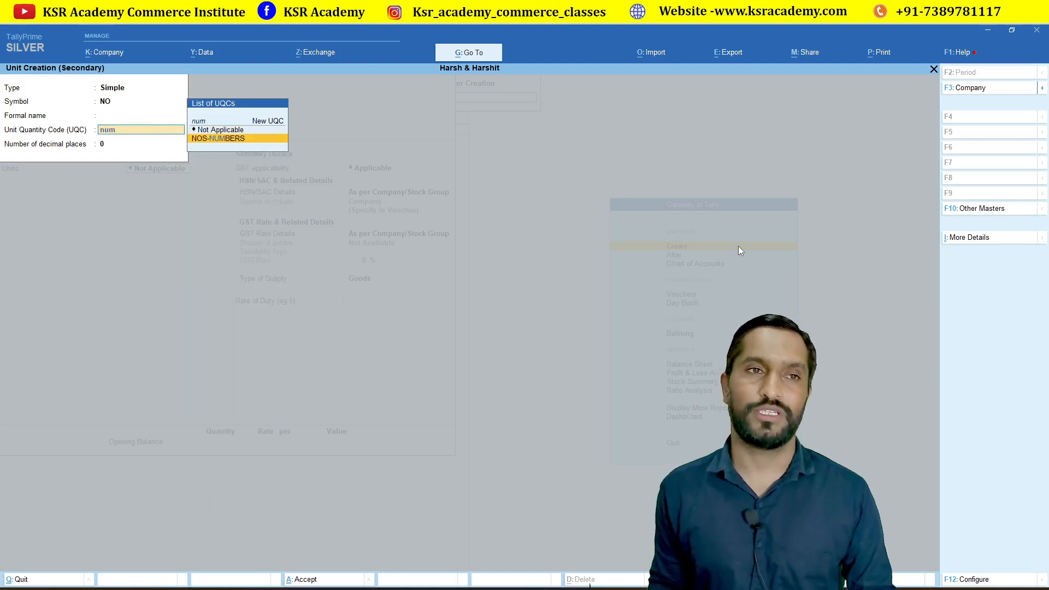
{"action": "key", "text": "Return"}
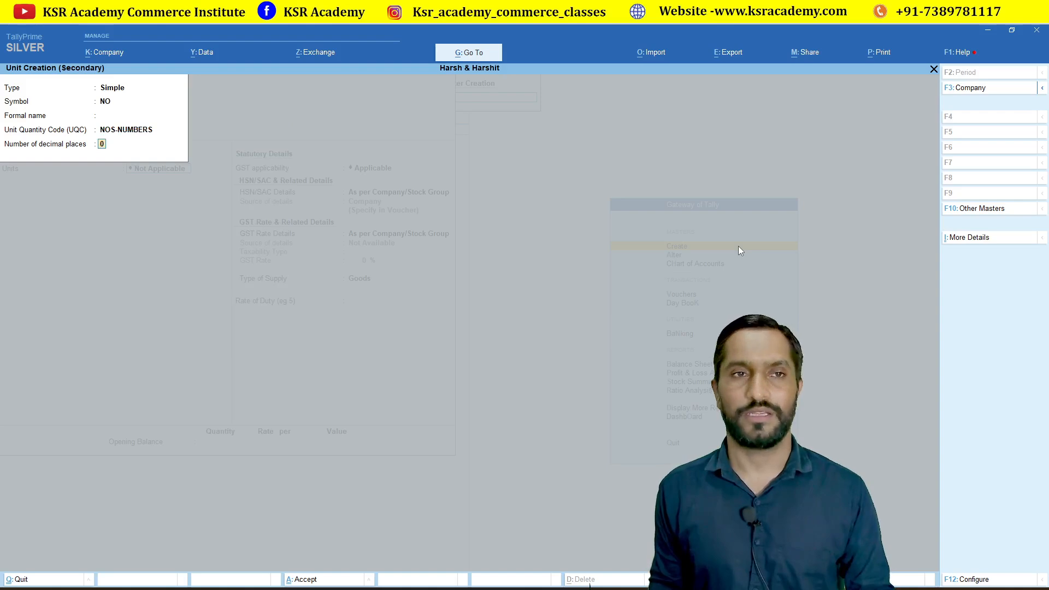
{"action": "key", "text": "Return"}
{"action": "key", "text": "Return"}
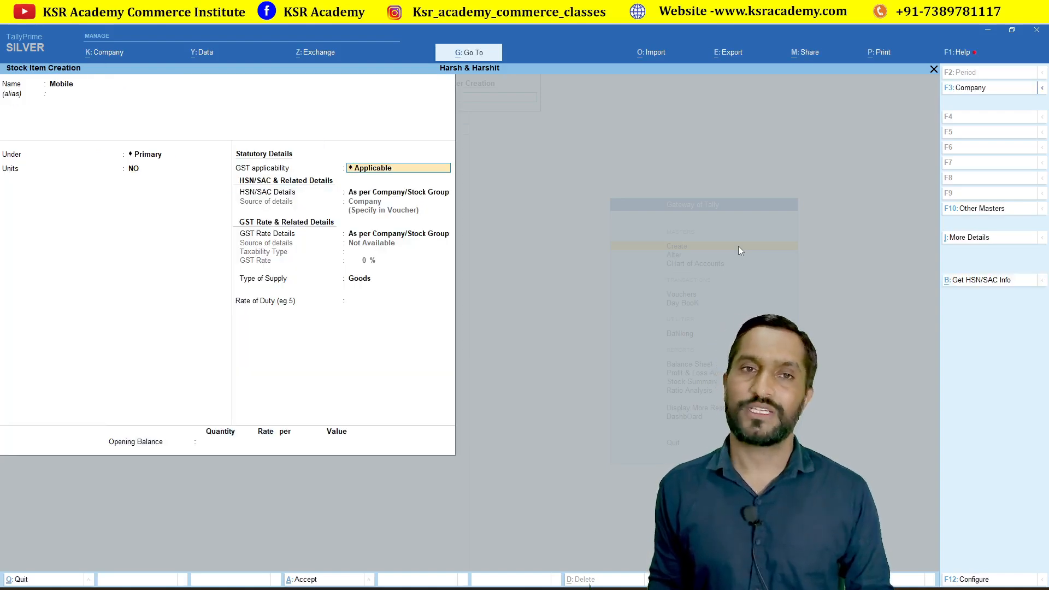
Specify HSN/SAC code 789787 directly on the Mobile stock item.
{"action": "key", "text": "Return"}
{"action": "key", "text": "Down"}
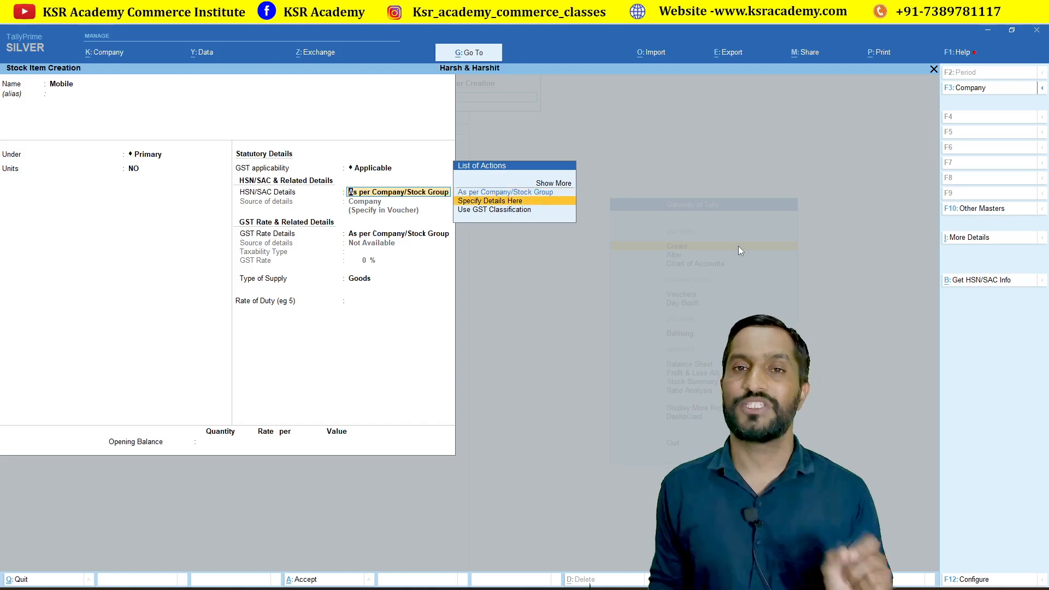
{"action": "key", "text": "Return"}
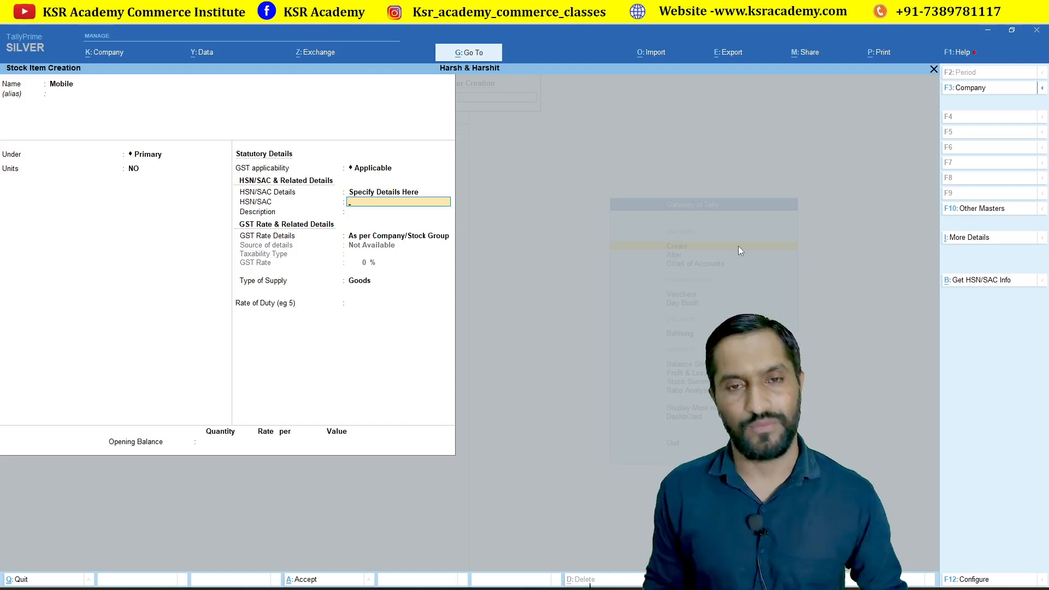
{"action": "type", "text": "789787"}
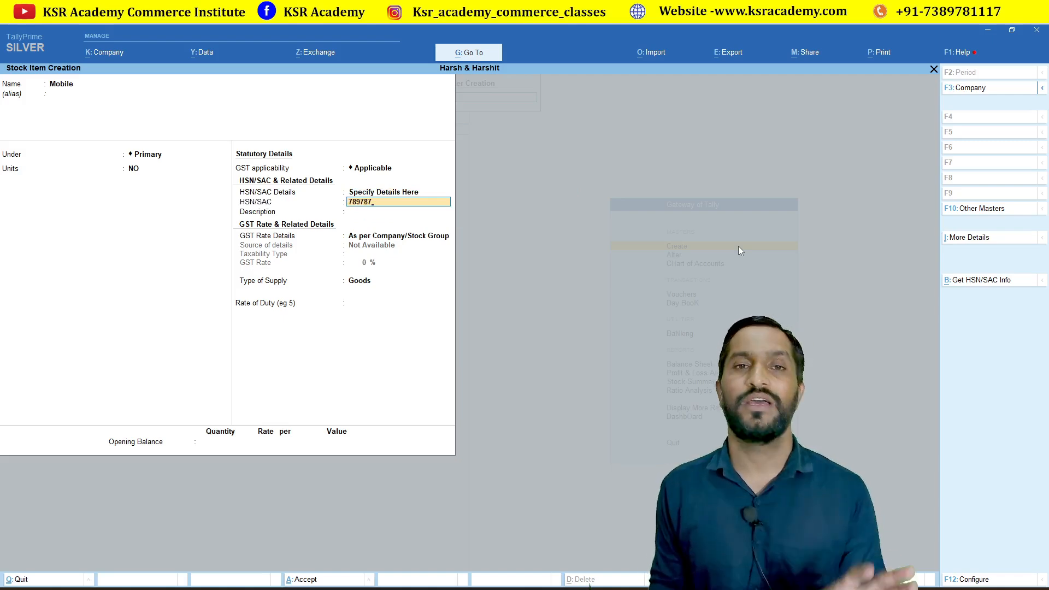
{"action": "key", "text": "Return"}
Set Mobile's GST rate to taxable 12% with Goods supply, then save the item.
{"action": "key", "text": "Return"}
{"action": "key", "text": "Down"}
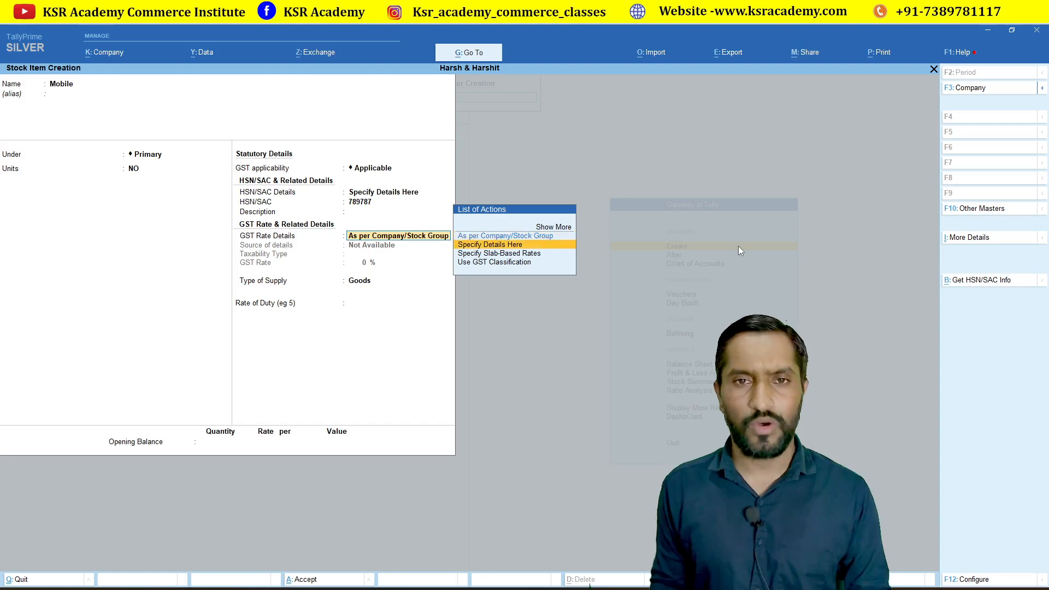
{"action": "key", "text": "Return"}
{"action": "key", "text": "Return"}
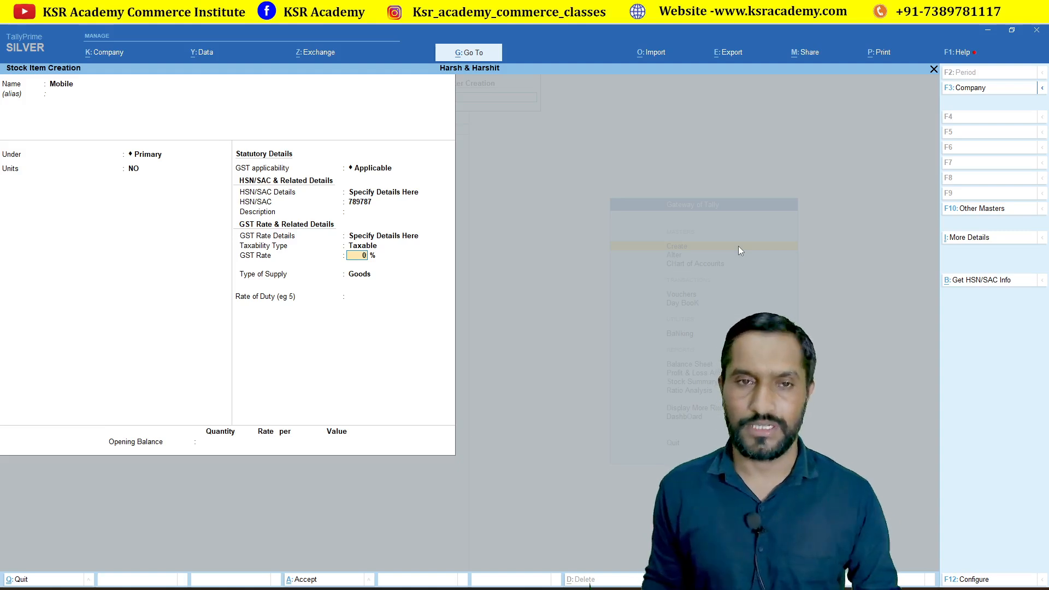
{"action": "type", "text": "2"}
{"action": "key", "text": "Return"}
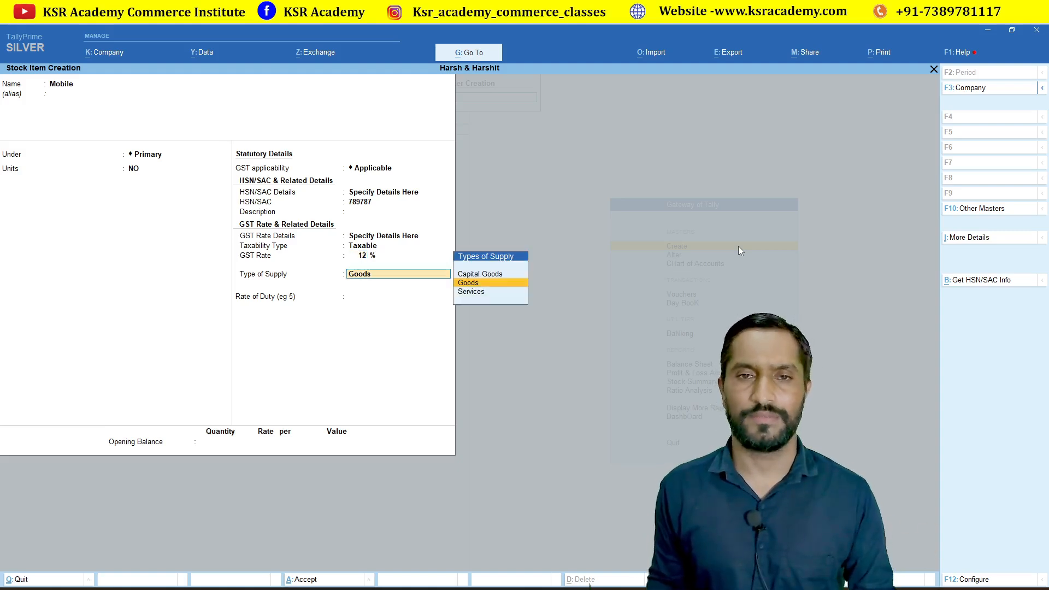
{"action": "key", "text": "Return"}
{"action": "key", "text": "Return"}
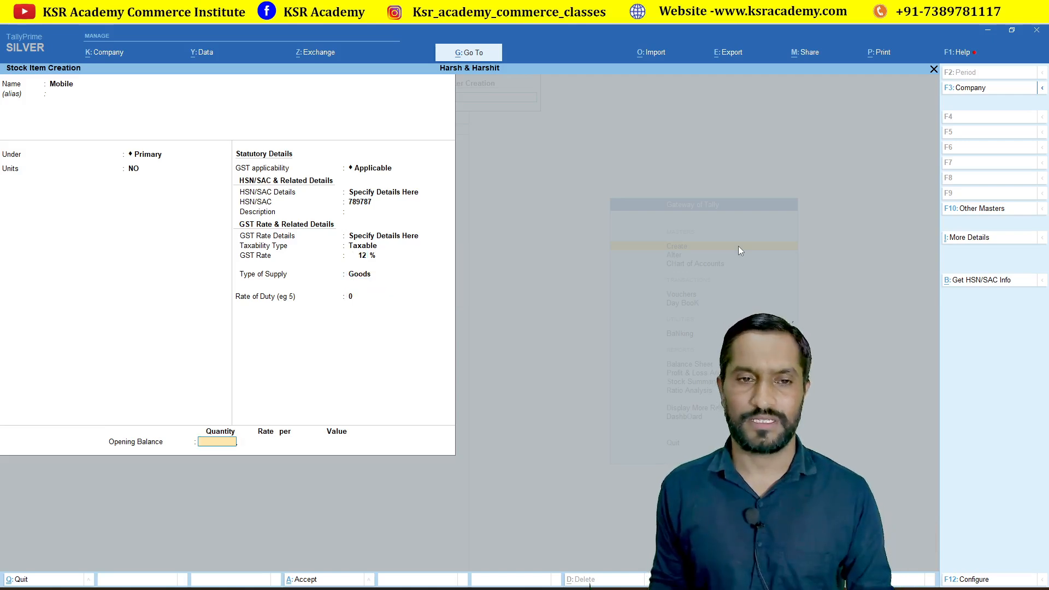
{"action": "key", "text": "Return"}
{"action": "key", "text": "Return"}
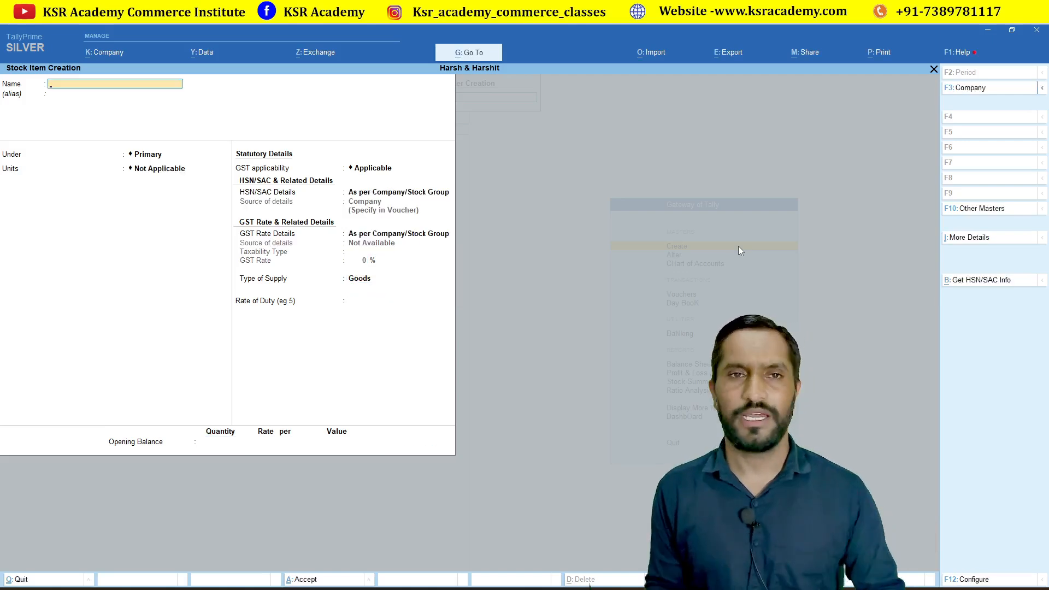
{"action": "key", "text": "Escape"}
{"action": "key", "text": "Return"}
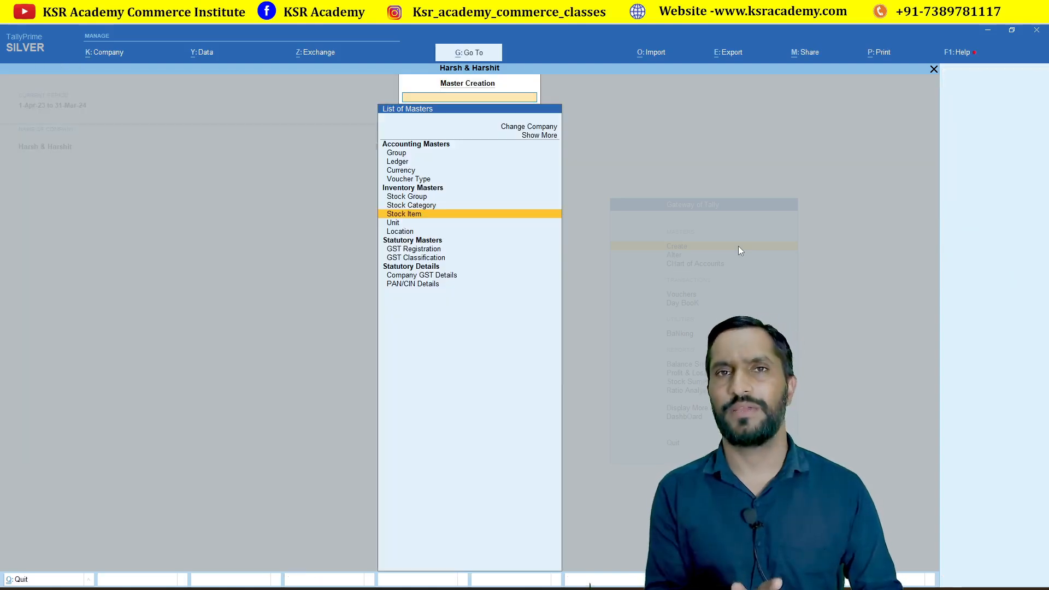
Go from master creation to voucher entry and switch to a Purchase voucher.
{"action": "key", "text": "Escape"}
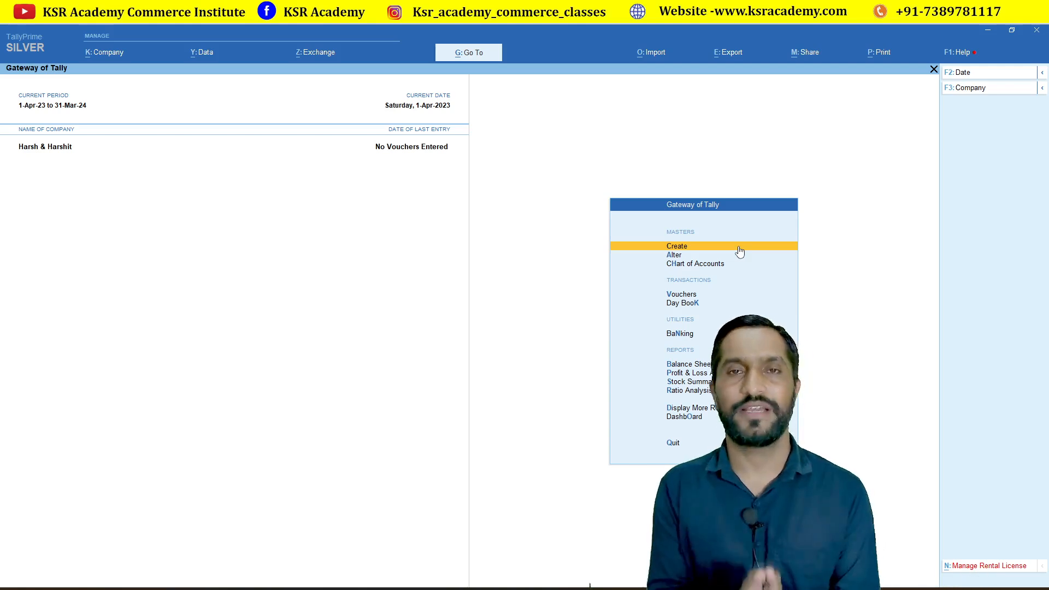
{"action": "key", "text": "Down"}
{"action": "key", "text": "Down"}
{"action": "key", "text": "Down"}
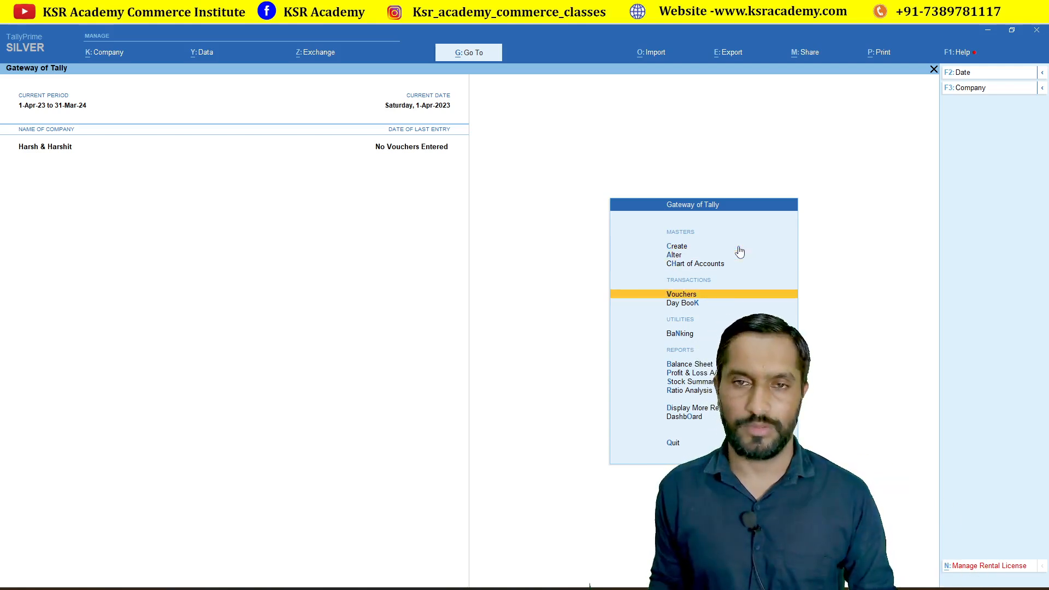
{"action": "key", "text": "Return"}
{"action": "key", "text": "F9"}
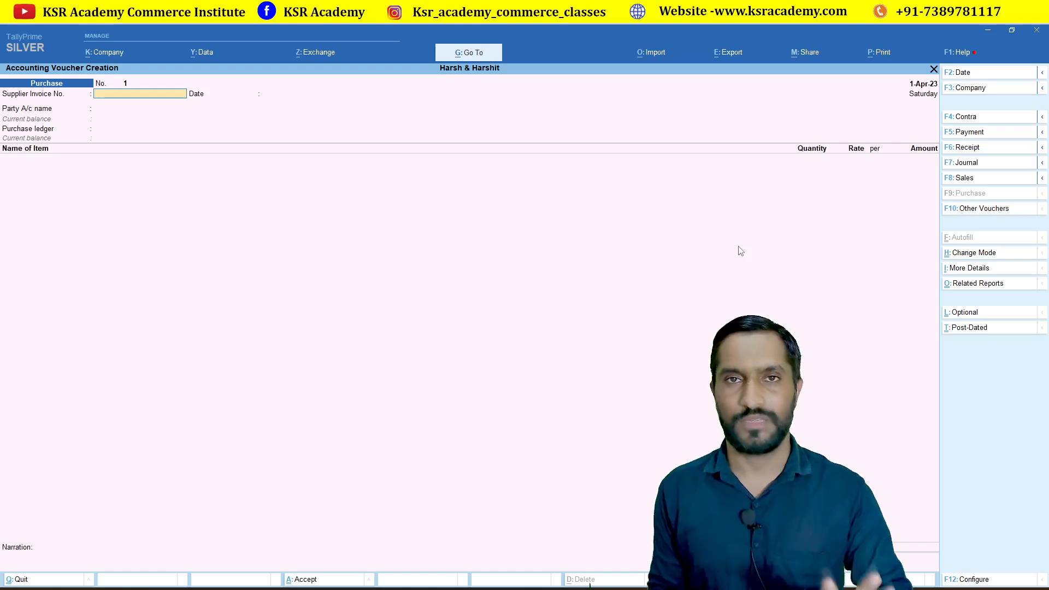
Enter the supplier invoice number and choose Mohan Limited as party, with Madhya Pradesh supply.
{"action": "type", "text": "15454"}
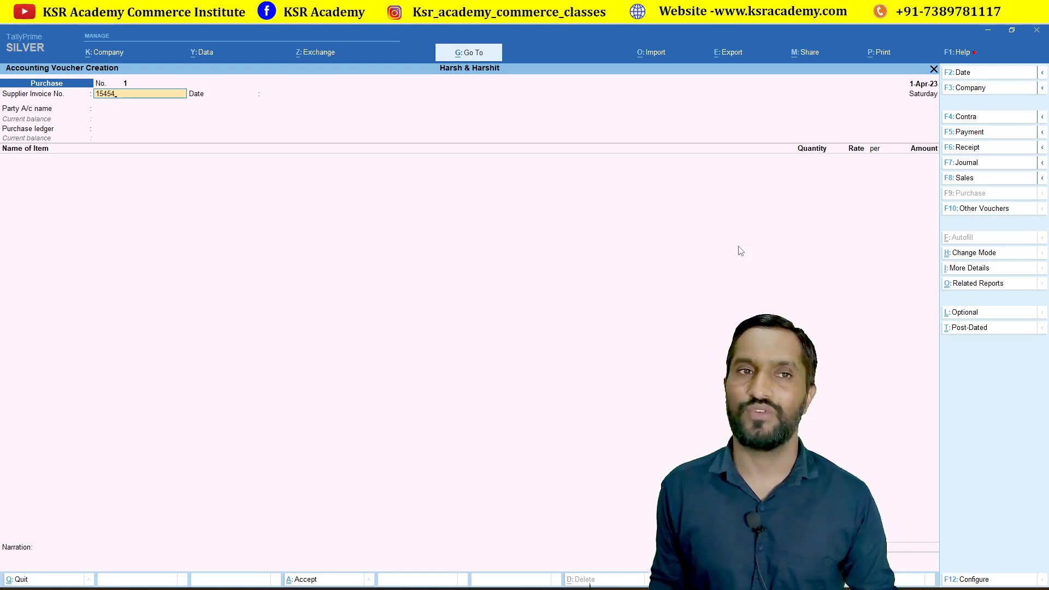
{"action": "key", "text": "Return"}
{"action": "key", "text": "Return"}
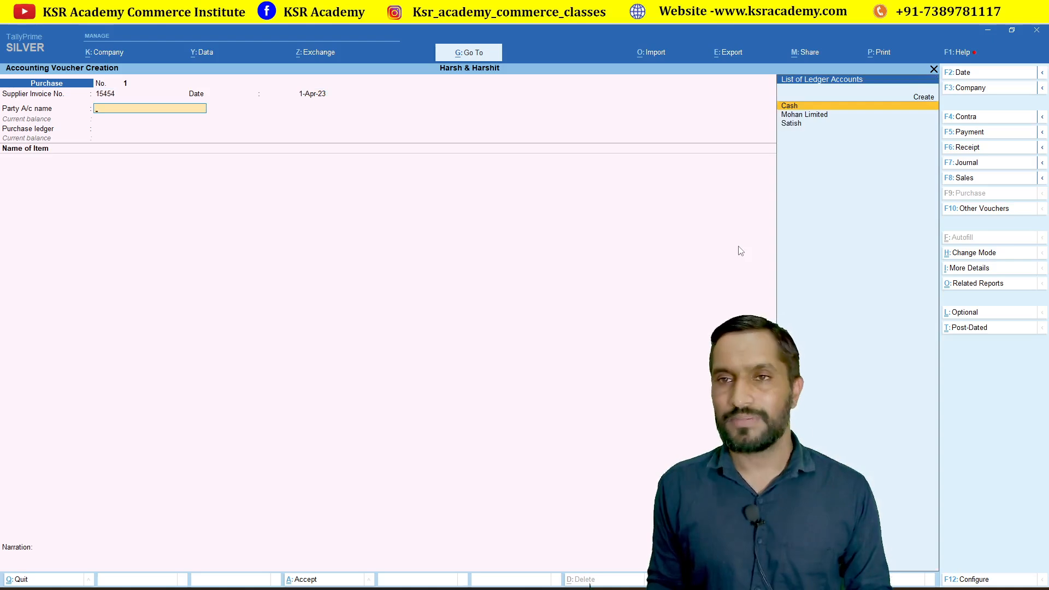
{"action": "key", "text": "Down"}
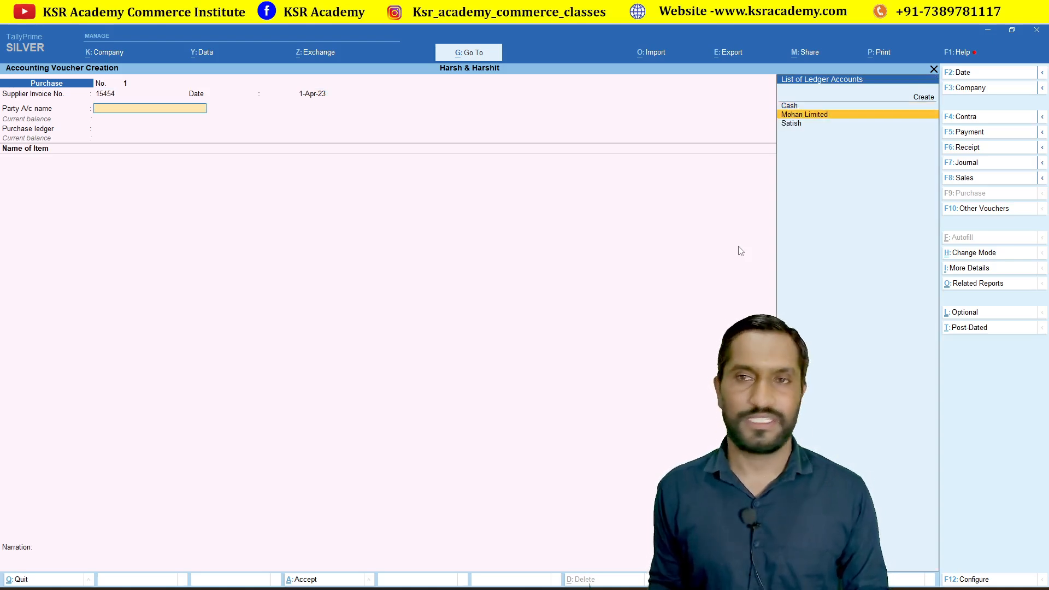
{"action": "key", "text": "Return"}
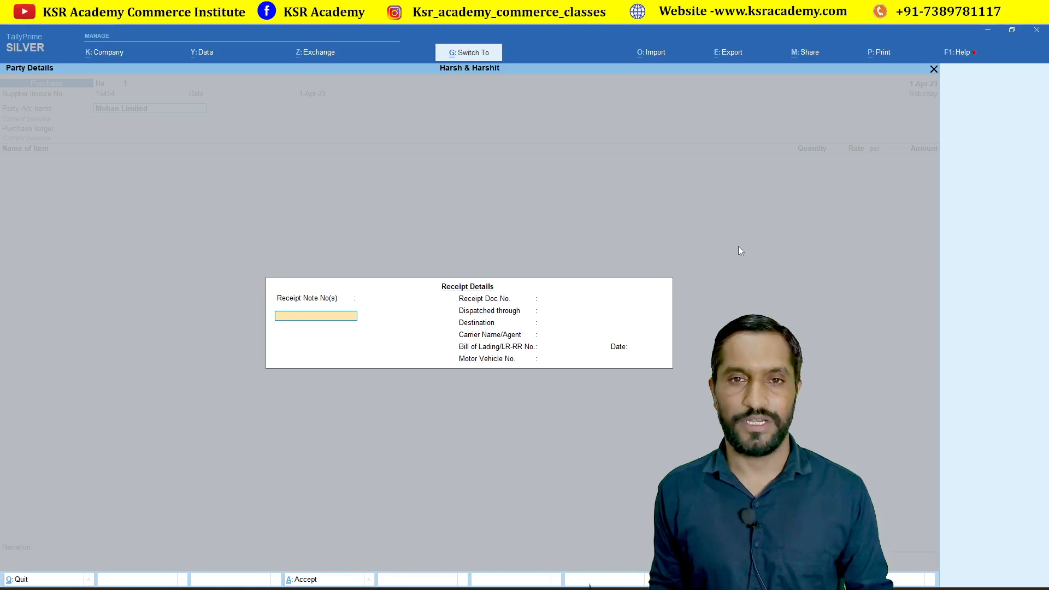
{"action": "key", "text": "Return"}
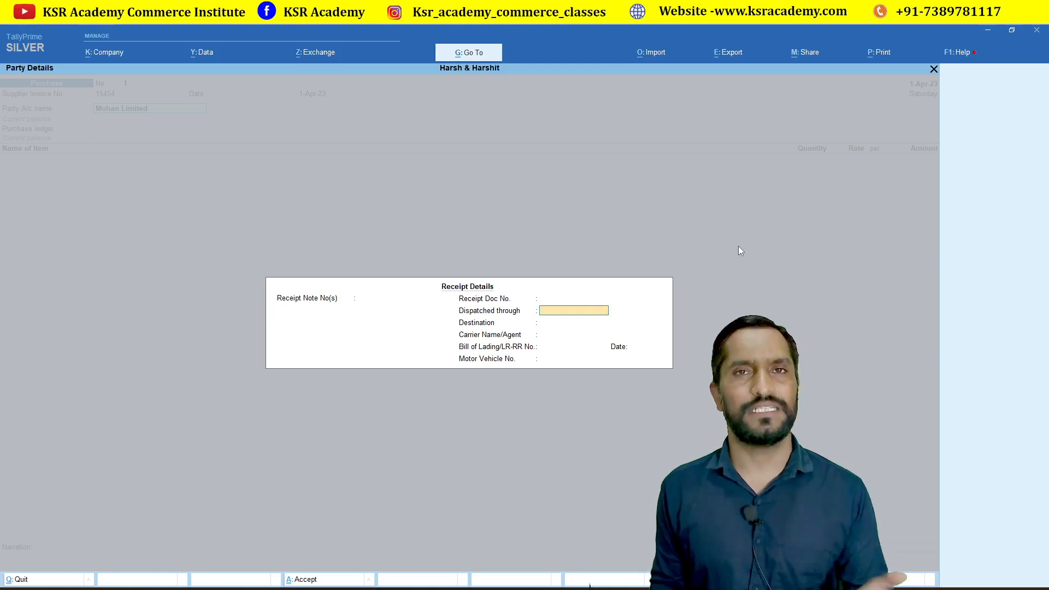
{"action": "key", "text": "Return"}
{"action": "key", "text": "Return"}
{"action": "key", "text": "Return"}
{"action": "key", "text": "Return"}
{"action": "key", "text": "Return"}
{"action": "key", "text": "Return"}
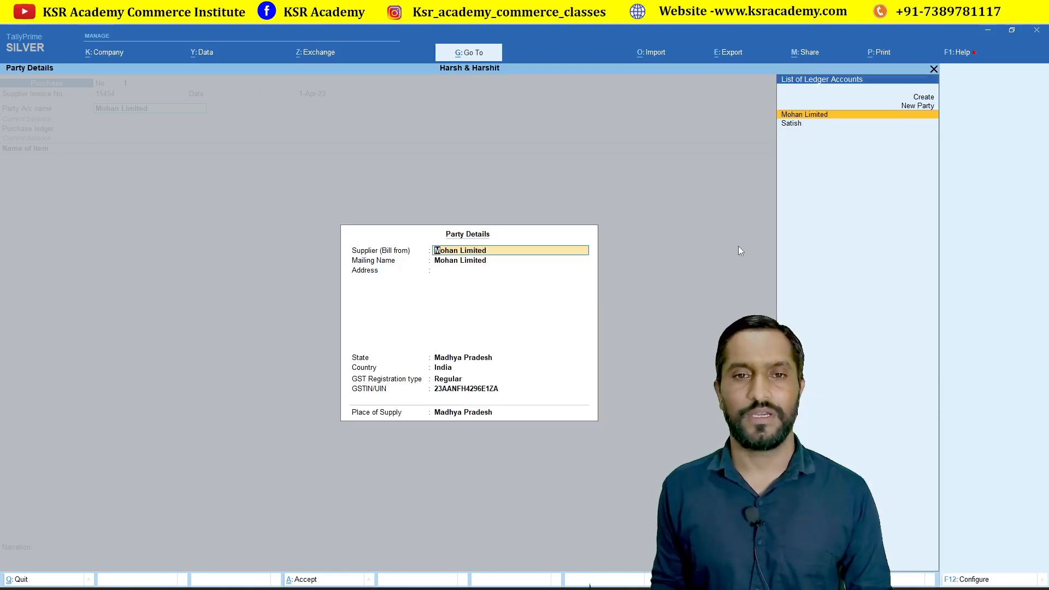
{"action": "key", "text": "Return"}
{"action": "key", "text": "Return"}
{"action": "key", "text": "Return"}
{"action": "key", "text": "Return"}
{"action": "key", "text": "Return"}
{"action": "key", "text": "Return"}
{"action": "key", "text": "Return"}
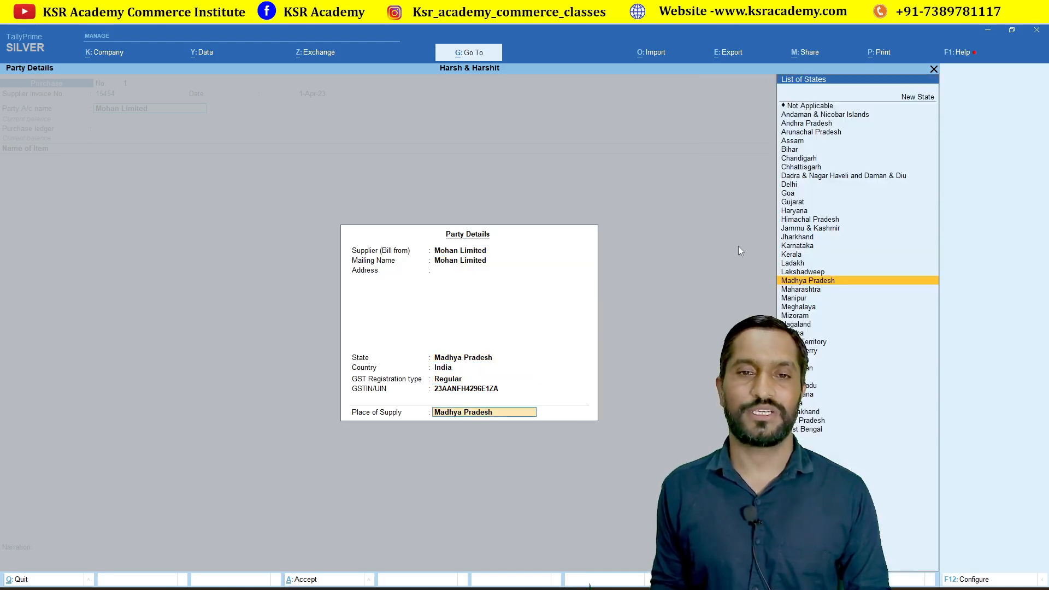
{"action": "key", "text": "Return"}
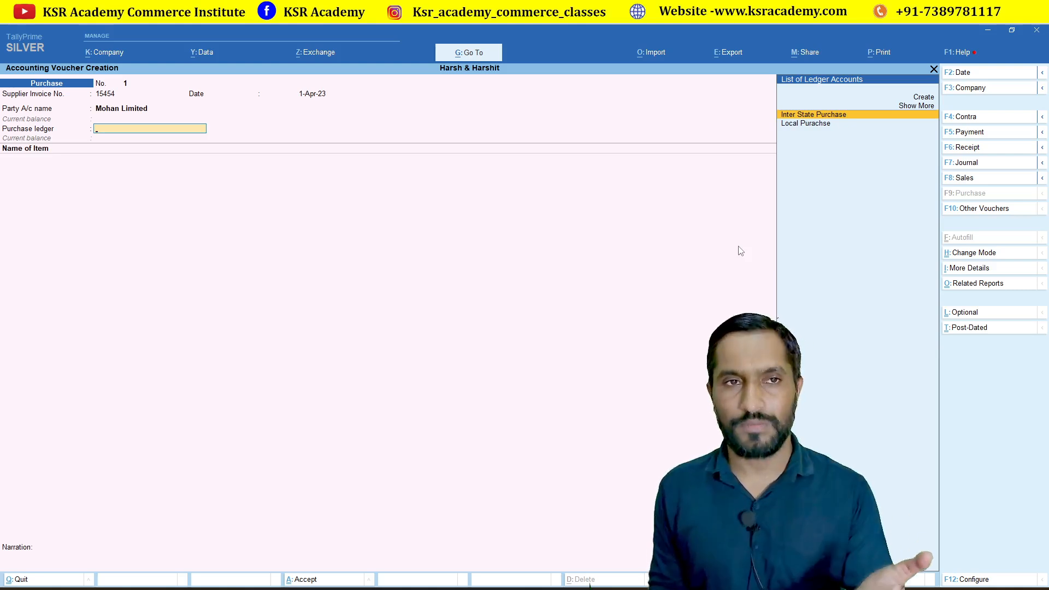
Purchase 10 NO Mobile at 25,000 via Local Purachse for 2,50,000.00.
{"action": "key", "text": "Down"}
{"action": "key", "text": "Return"}
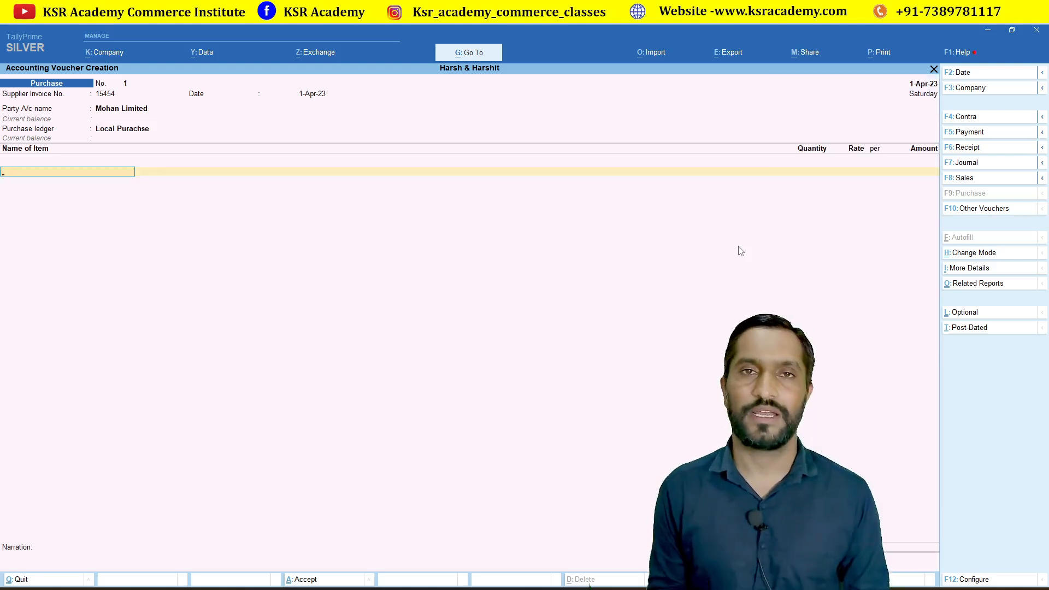
{"action": "key", "text": "Down"}
{"action": "key", "text": "Down"}
{"action": "key", "text": "Return"}
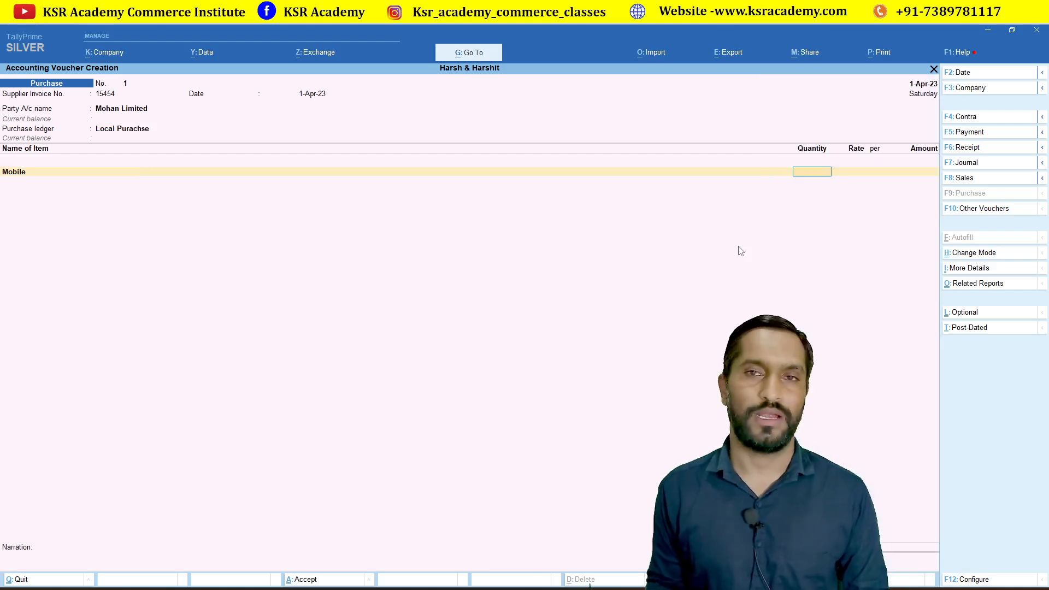
{"action": "type", "text": "10"}
{"action": "key", "text": "Return"}
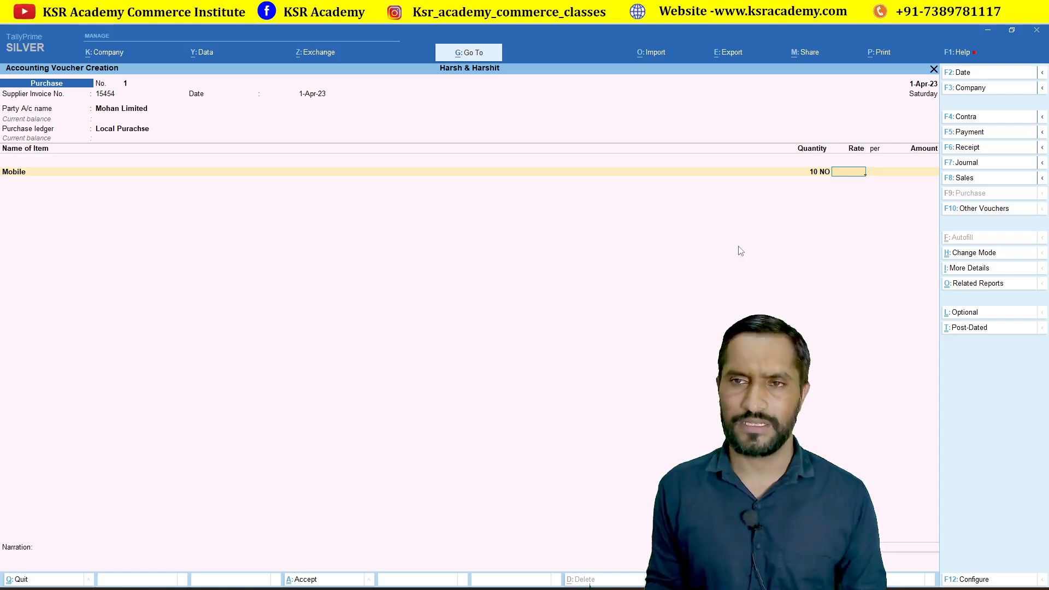
{"action": "type", "text": "25000"}
{"action": "key", "text": "Return"}
{"action": "key", "text": "Return"}
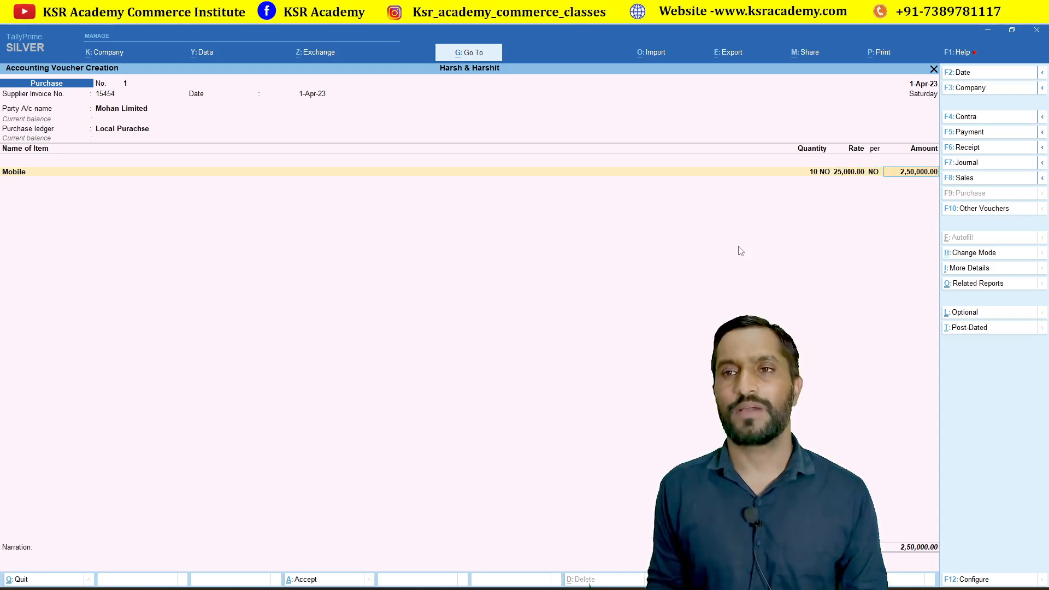
{"action": "key", "text": "Return"}
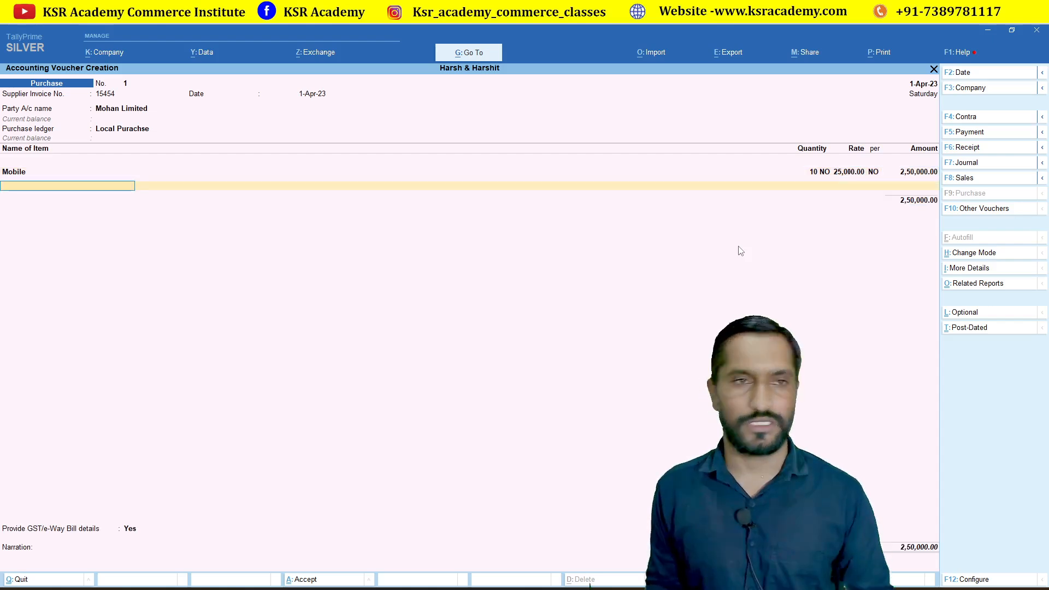
{"action": "key", "text": "Return"}
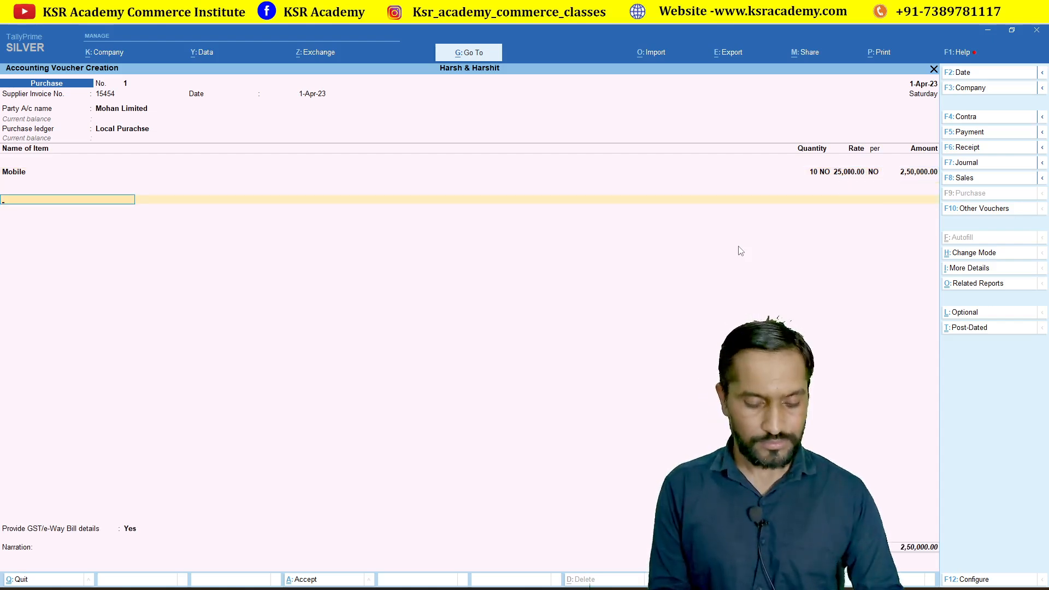
Add CGST and SGST ledgers at 15,000.00 each to the purchase voucher.
{"action": "type", "text": "Cg"}
{"action": "key", "text": "Return"}
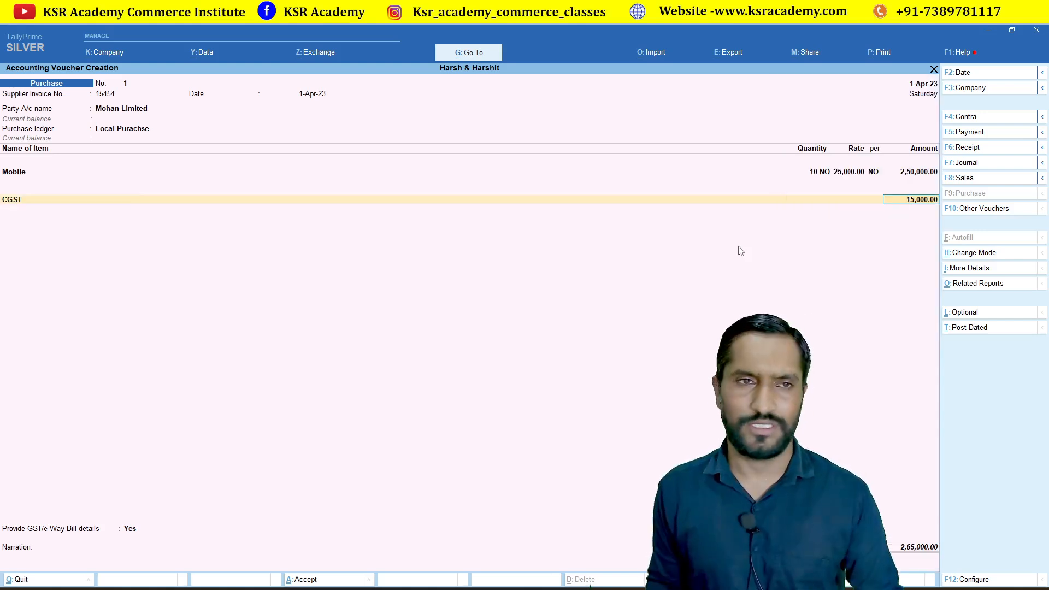
{"action": "key", "text": "Return"}
{"action": "type", "text": "Sg"}
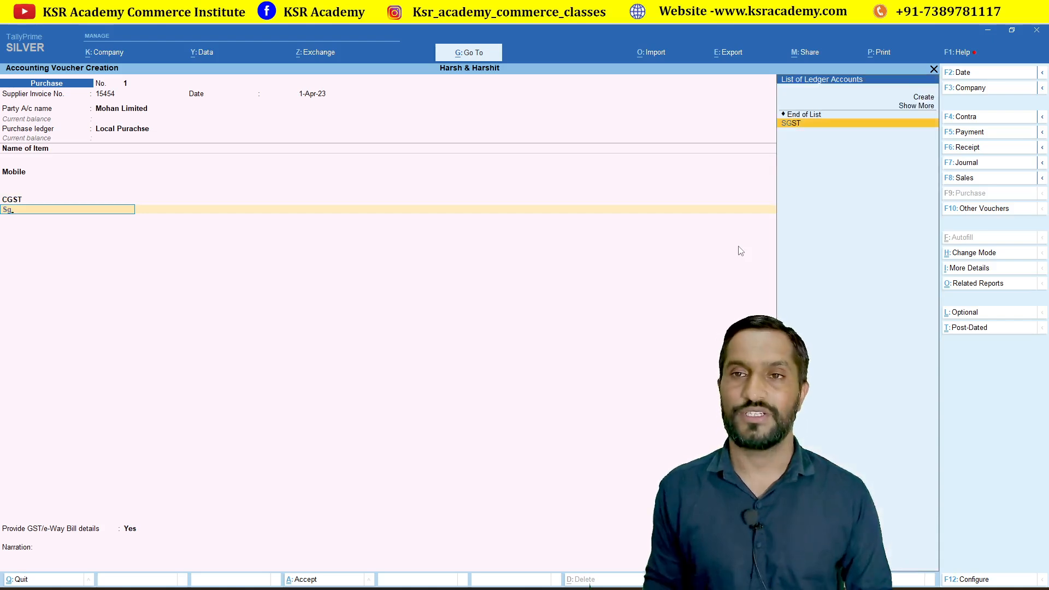
{"action": "key", "text": "Return"}
{"action": "key", "text": "Return"}
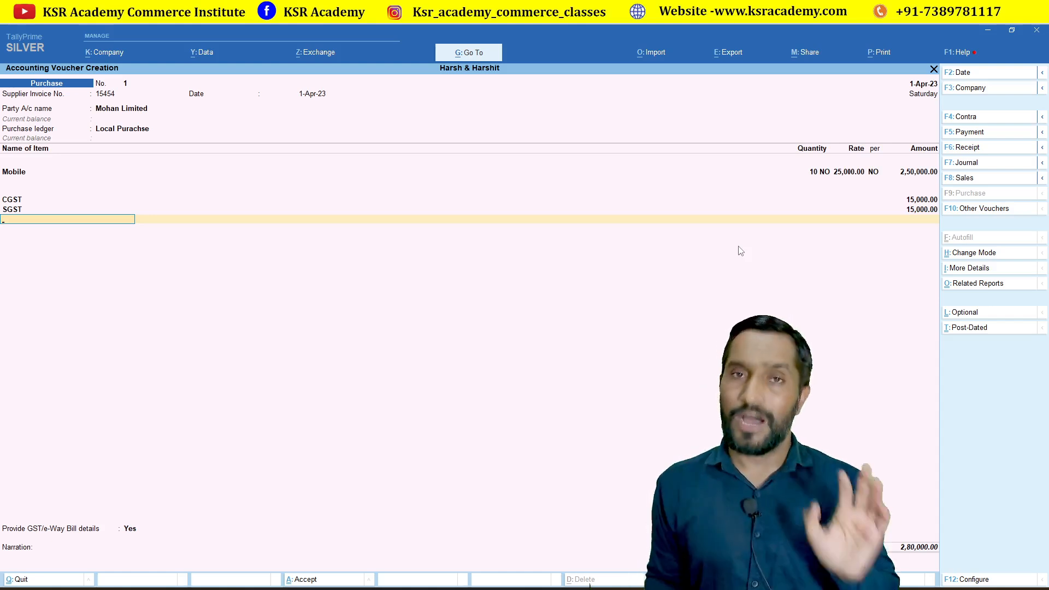
Set GST/e-Way Bill details to No, save purchase voucher No. 1, and start a Sales voucher.
{"action": "key", "text": "Return"}
{"action": "key", "text": "Up"}
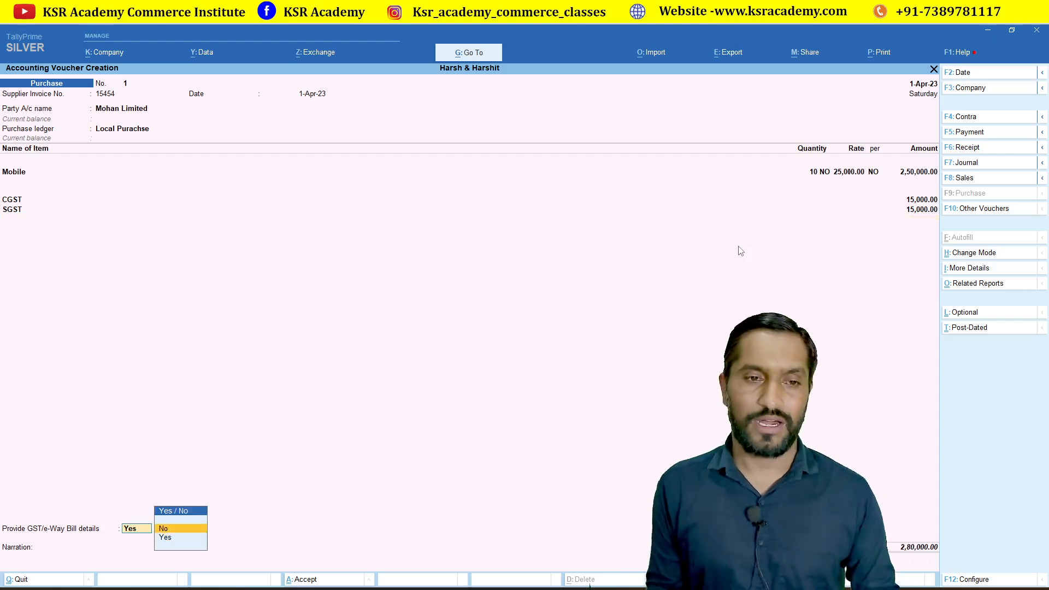
{"action": "key", "text": "Return"}
{"action": "key", "text": "Return"}
{"action": "key", "text": "Return"}
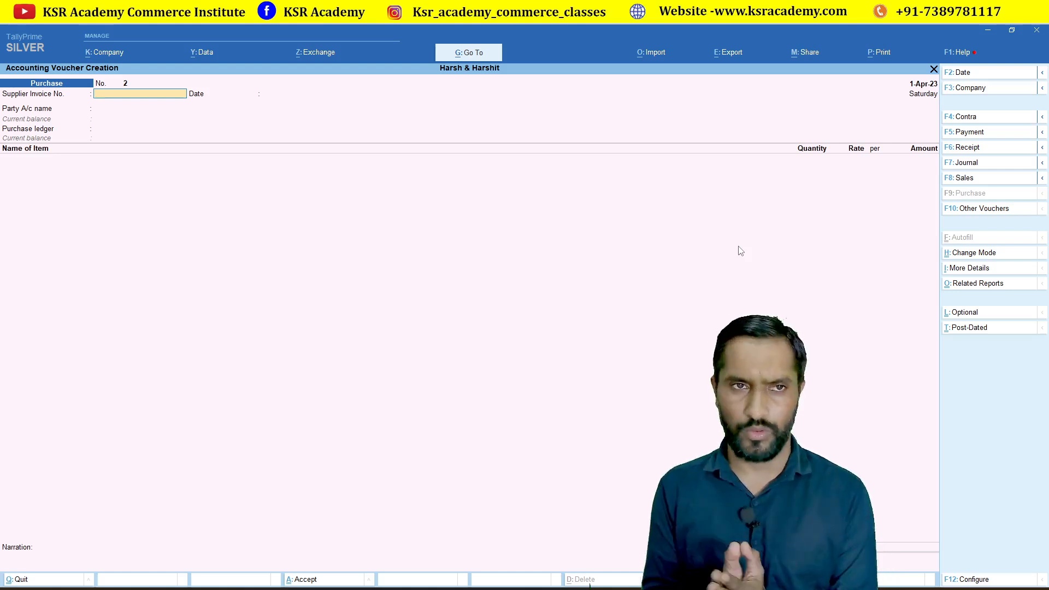
{"action": "key", "text": "F8"}
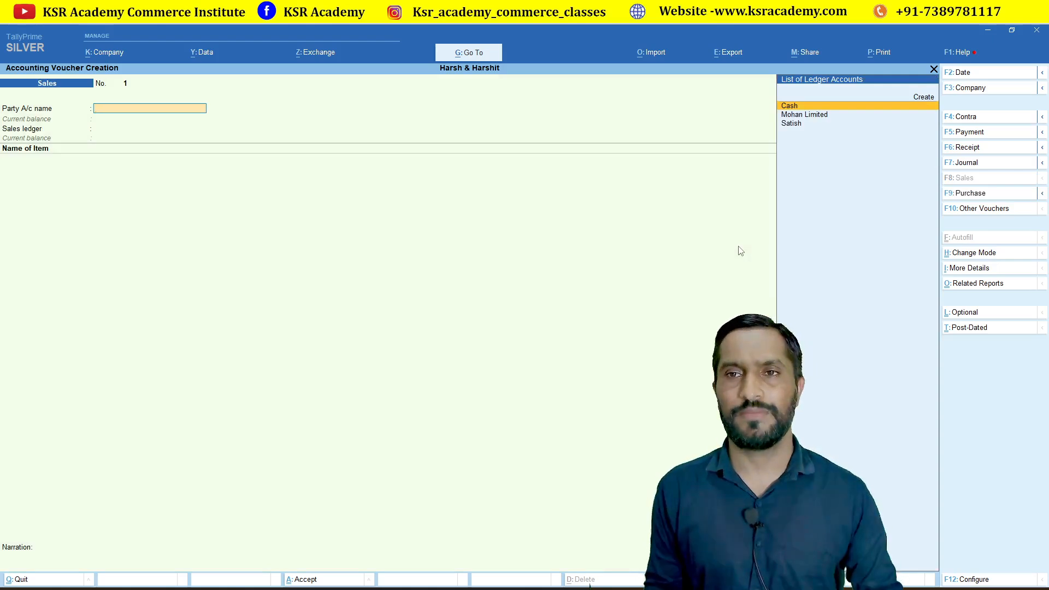
Choose the customer's party account and Sales as the sales ledger.
{"action": "key", "text": "Down"}
{"action": "key", "text": "Down"}
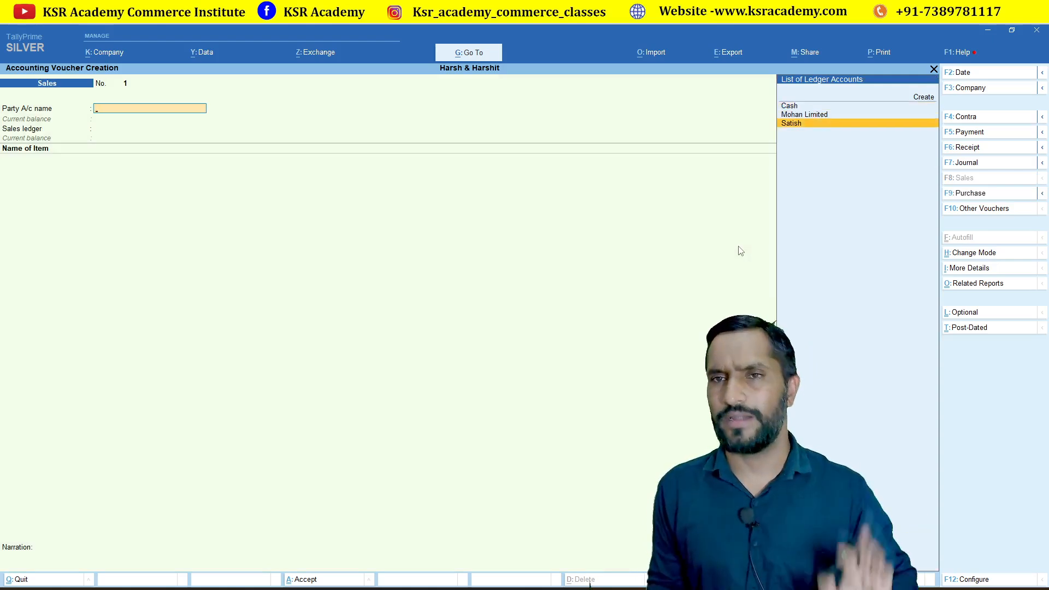
{"action": "key", "text": "Return"}
{"action": "key", "text": "Return"}
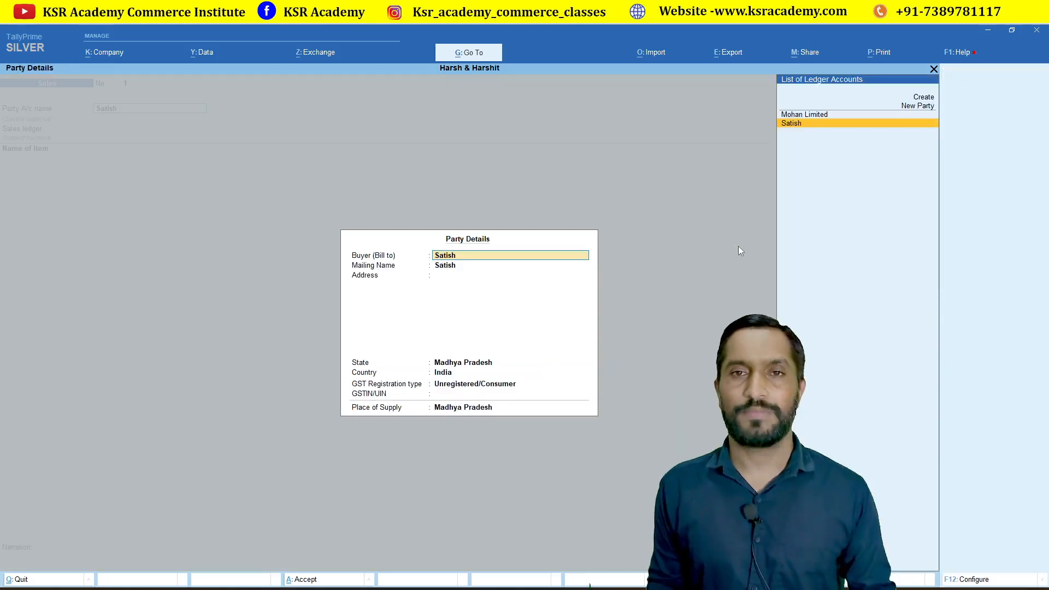
{"action": "key", "text": "ctrl+a"}
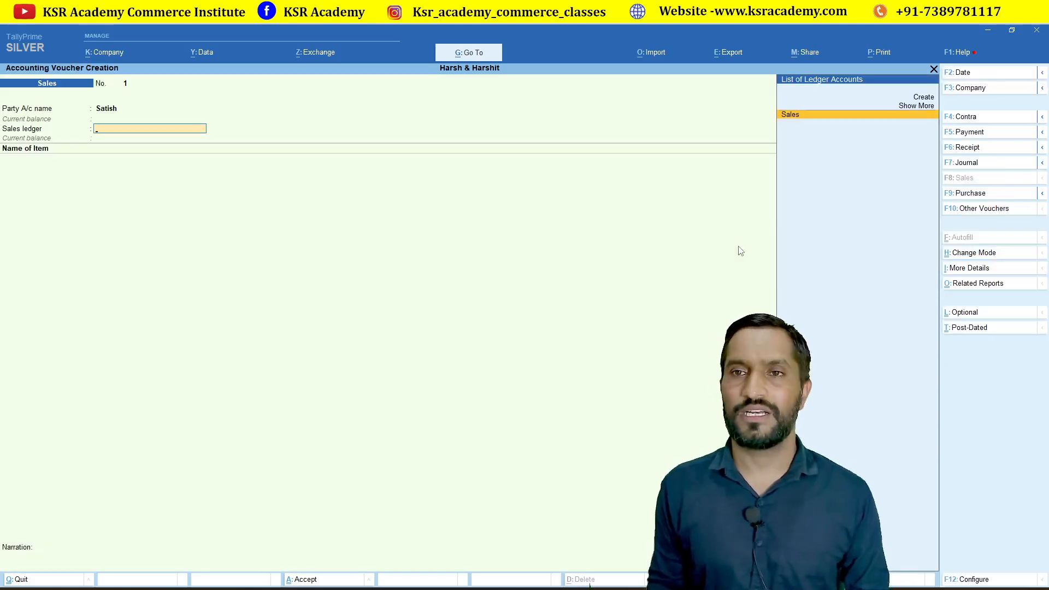
{"action": "key", "text": "Return"}
Sell 1 NO Mobile at 29,000.00 and bring up the voucher's save confirmation.
{"action": "key", "text": "Down"}
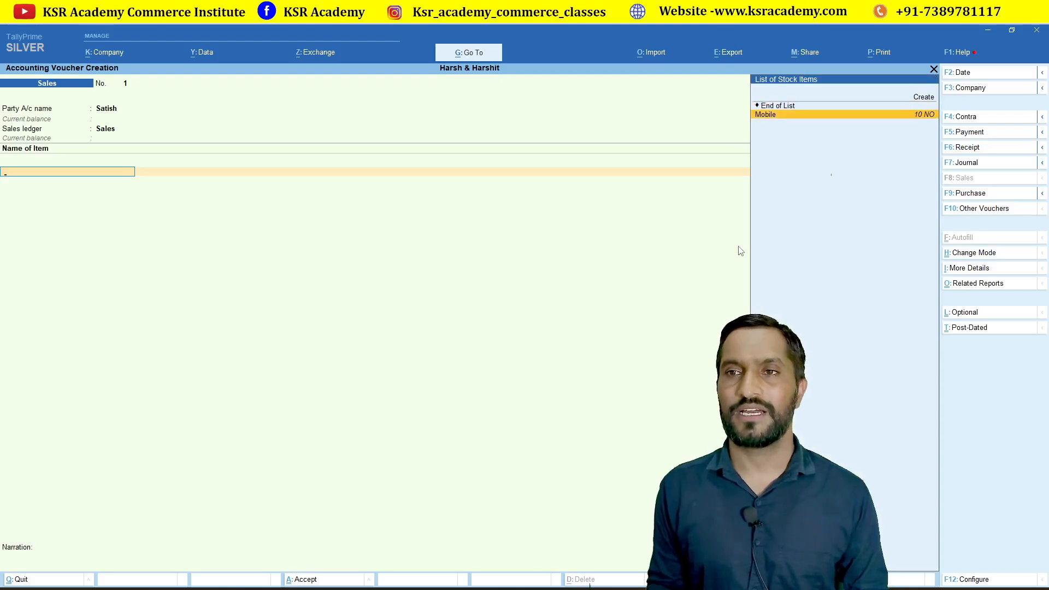
{"action": "key", "text": "Return"}
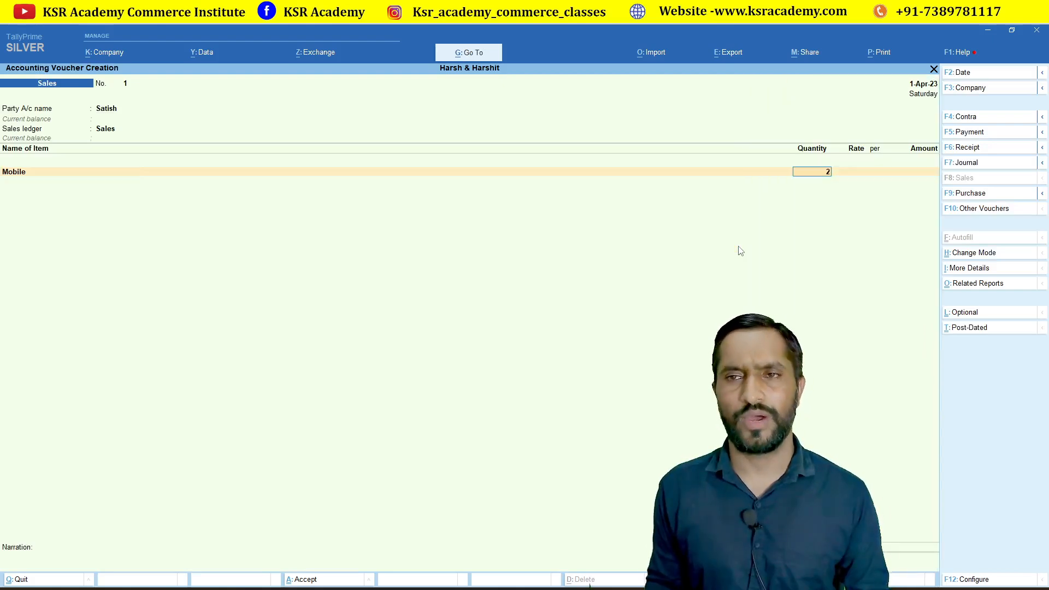
{"action": "type", "text": "1"}
{"action": "key", "text": "Return"}
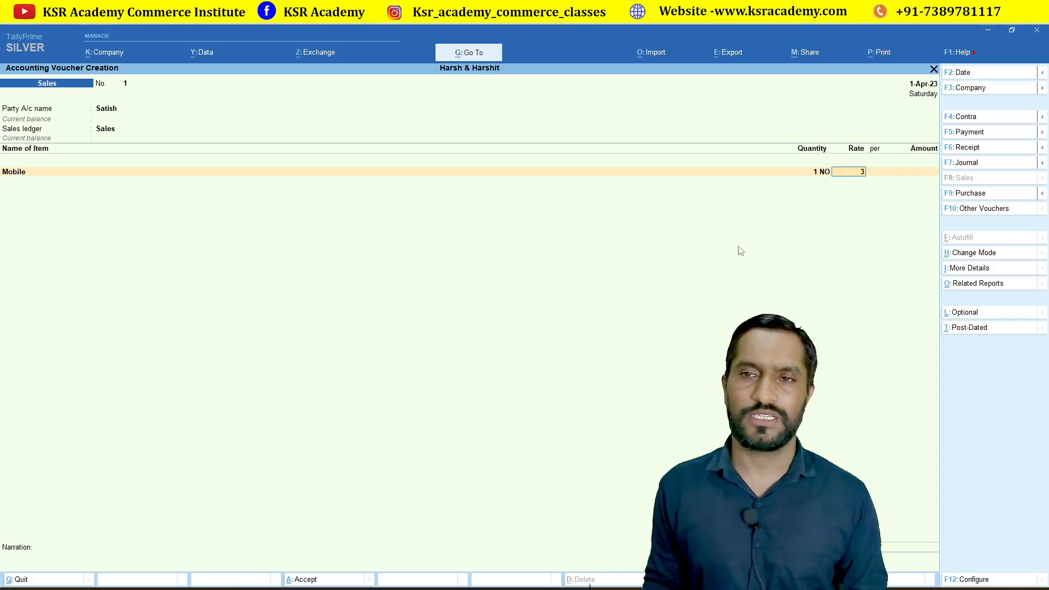
{"action": "key", "text": "BackSpace"}
{"action": "type", "text": "29000"}
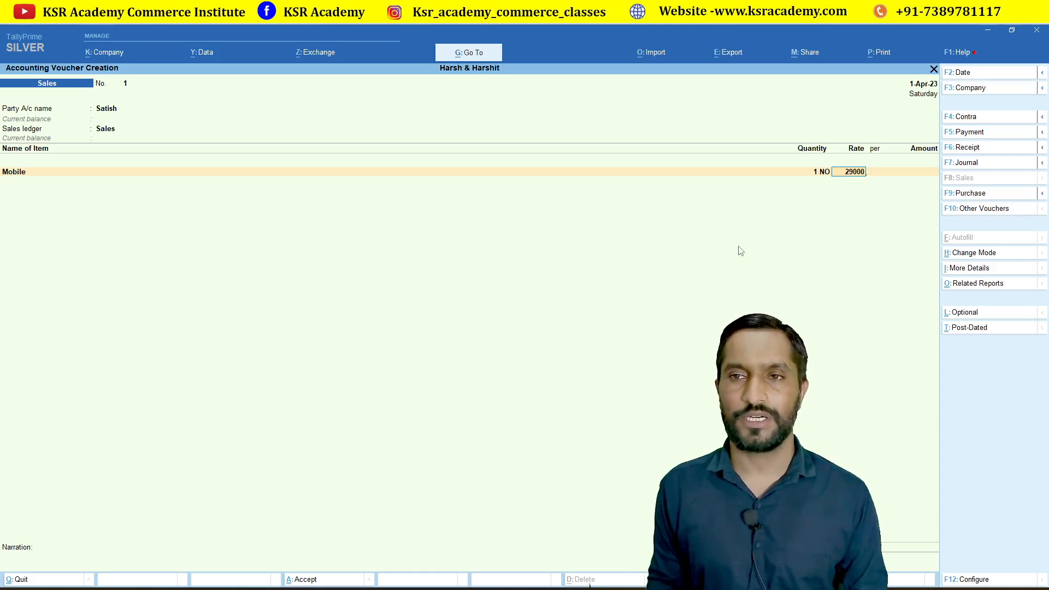
{"action": "key", "text": "Return"}
{"action": "key", "text": "Return"}
{"action": "key", "text": "Return"}
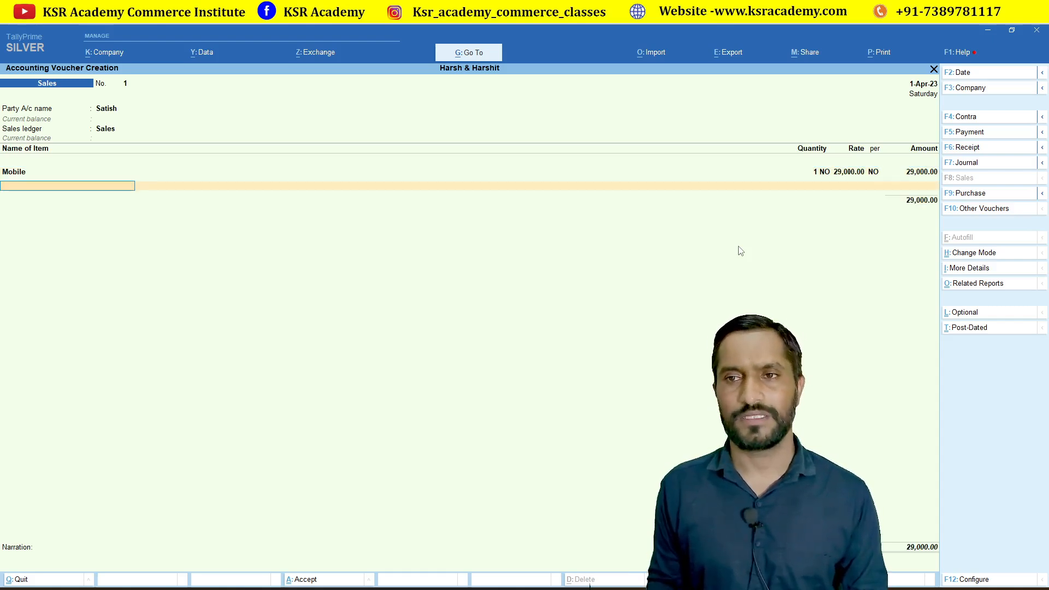
{"action": "key", "text": "Return"}
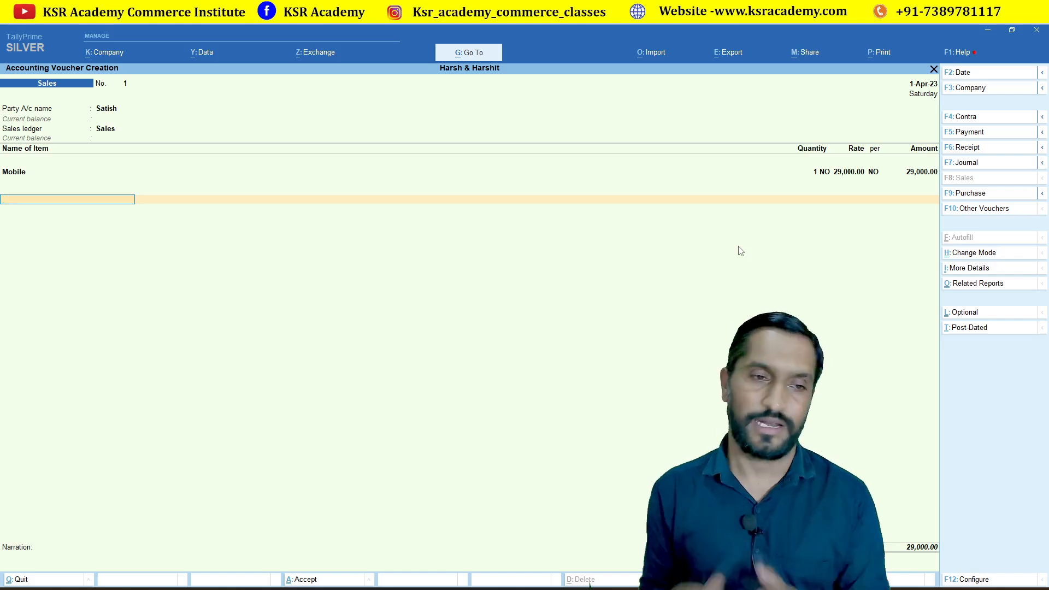
{"action": "key", "text": "Return"}
{"action": "key", "text": "Return"}
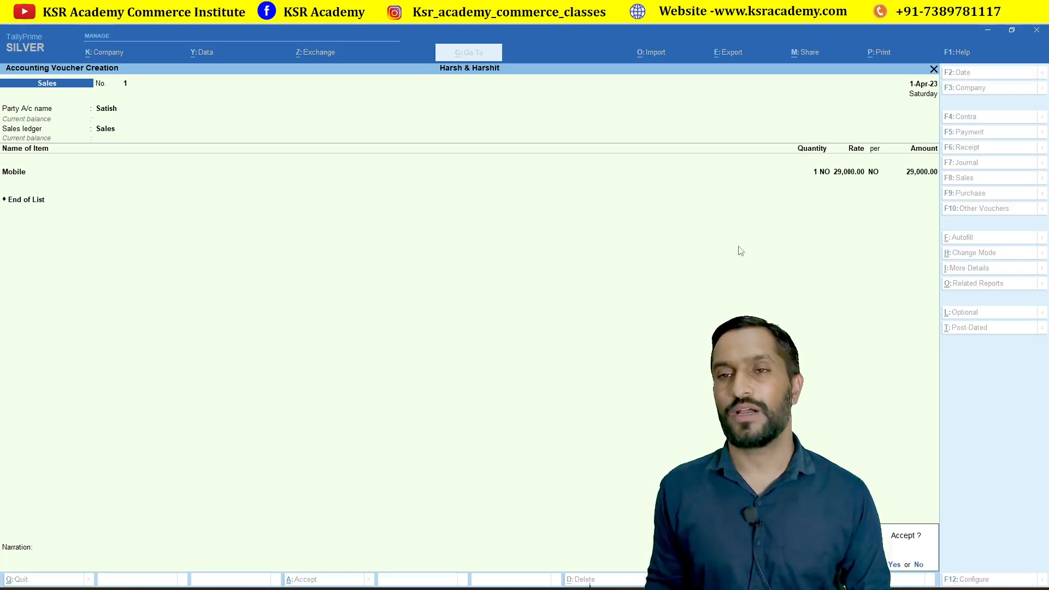
{"action": "key", "text": "Return"}
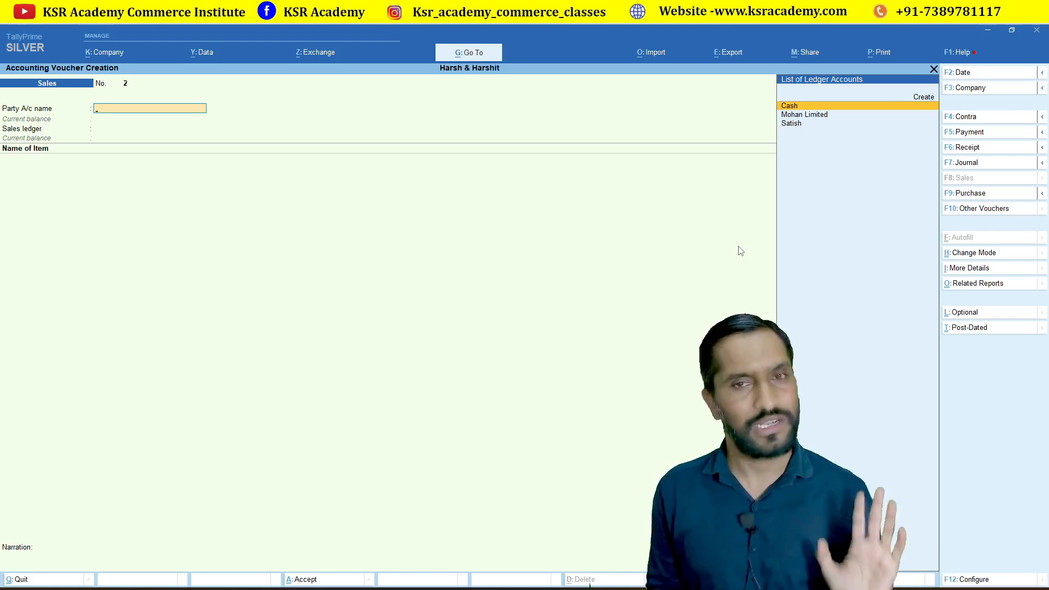
Go through Display More Reports > Statutory Reports > GST Reports to the CMP-08 report.
{"action": "key", "text": "Escape"}
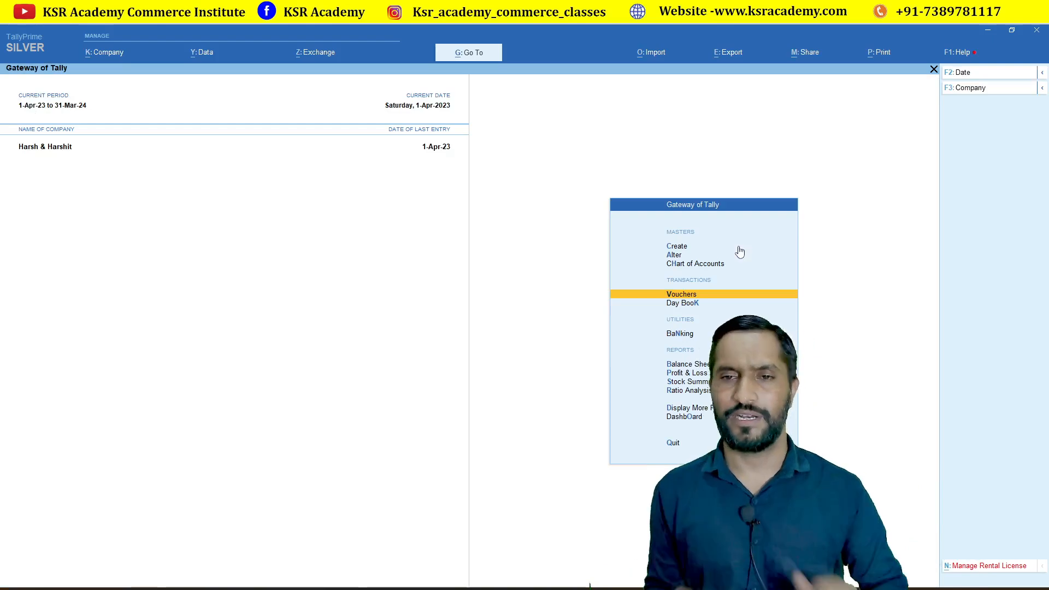
{"action": "key", "text": "Down"}
{"action": "key", "text": "Down"}
{"action": "key", "text": "Down"}
{"action": "key", "text": "Down"}
{"action": "key", "text": "Down"}
{"action": "key", "text": "Down"}
{"action": "key", "text": "Down"}
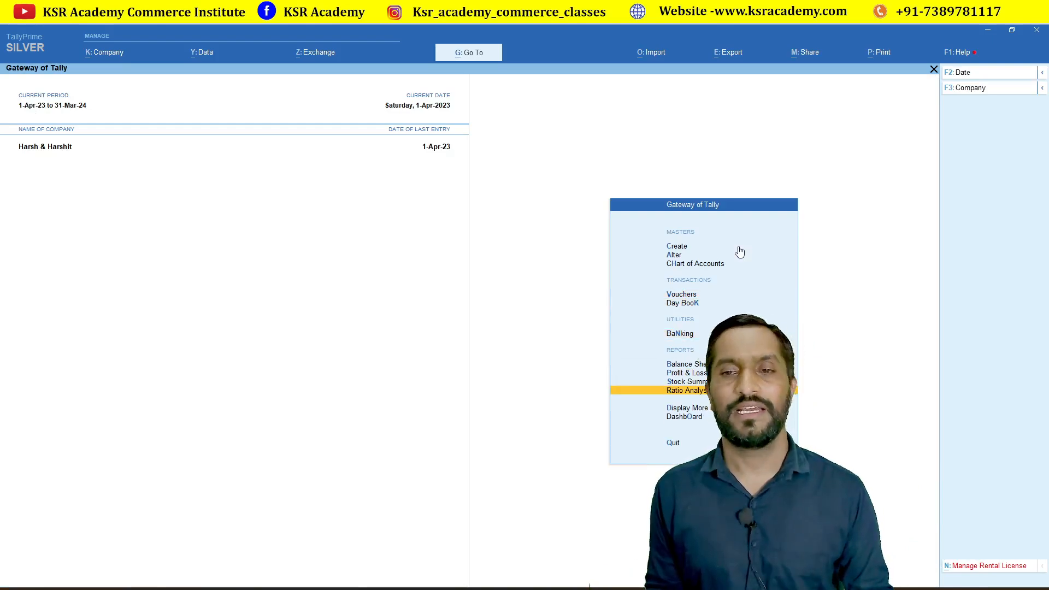
{"action": "key", "text": "Return"}
{"action": "key", "text": "Down"}
{"action": "key", "text": "Down"}
{"action": "key", "text": "Down"}
{"action": "key", "text": "Down"}
{"action": "key", "text": "Down"}
{"action": "key", "text": "Down"}
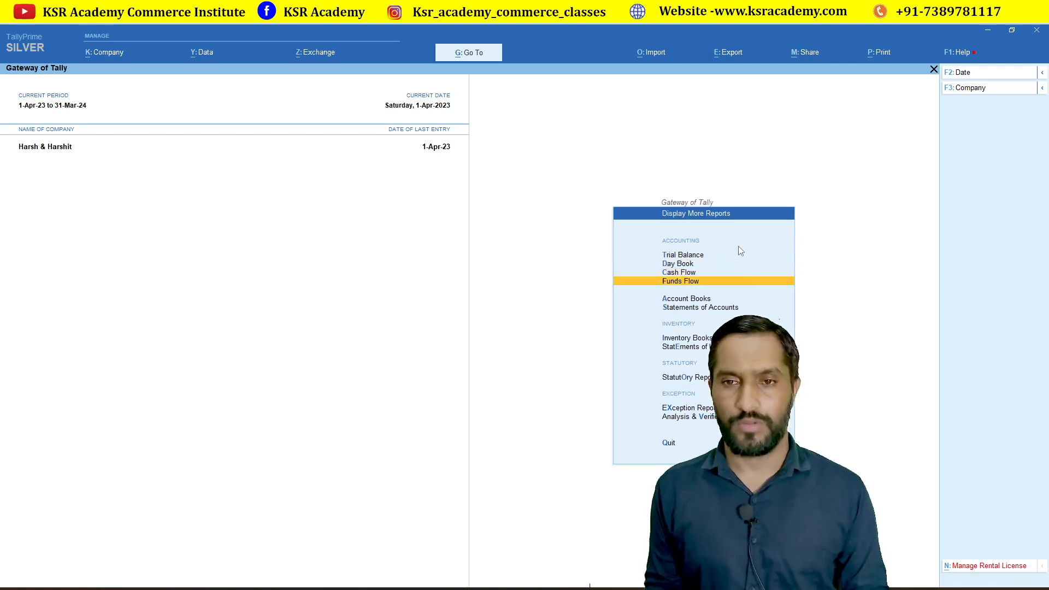
{"action": "key", "text": "Down"}
{"action": "key", "text": "Down"}
{"action": "key", "text": "Return"}
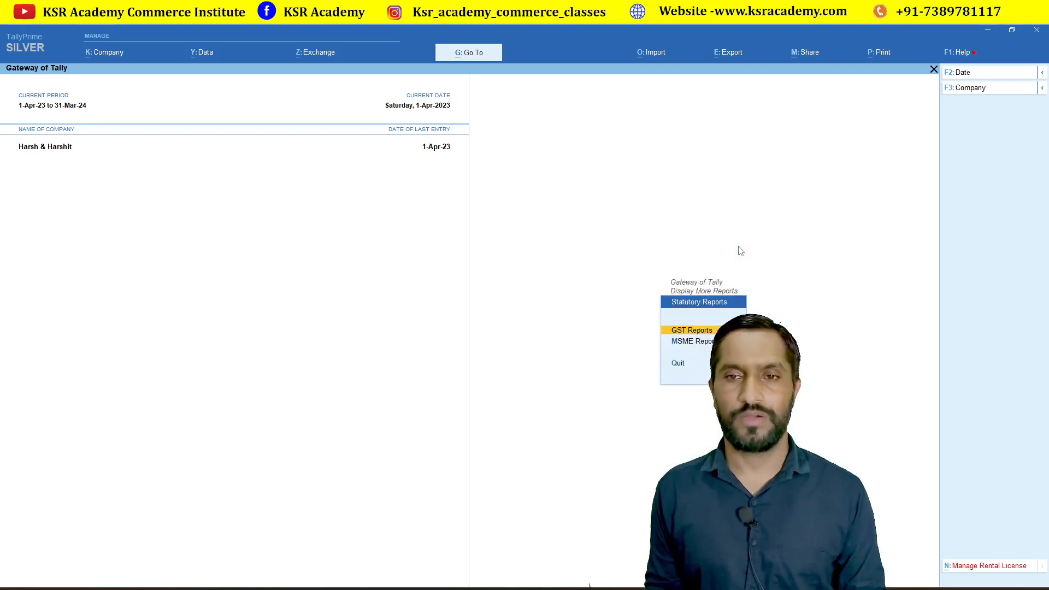
{"action": "key", "text": "Return"}
{"action": "key", "text": "Down"}
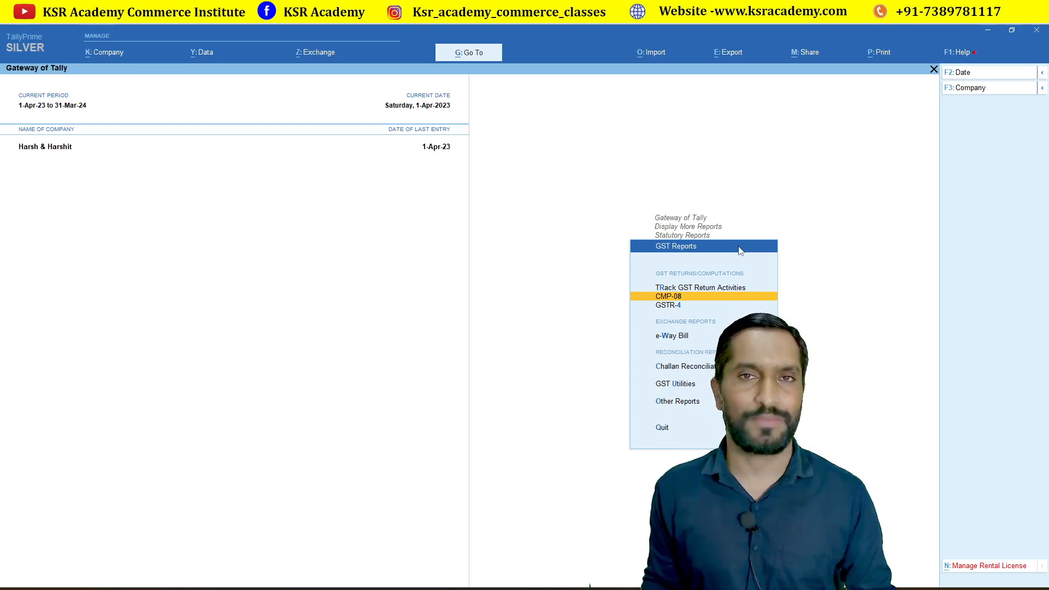
{"action": "key", "text": "Return"}
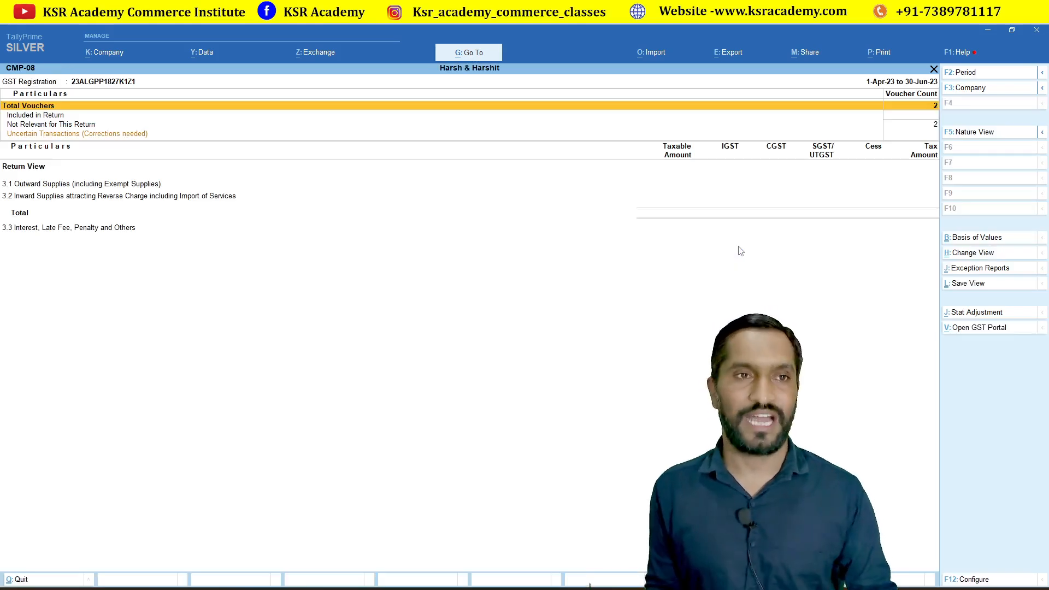
Keep the CMP-08 report period and open the vouchers Not Relevant for This Return.
{"action": "key", "text": "alt+F2"}
{"action": "key", "text": "Return"}
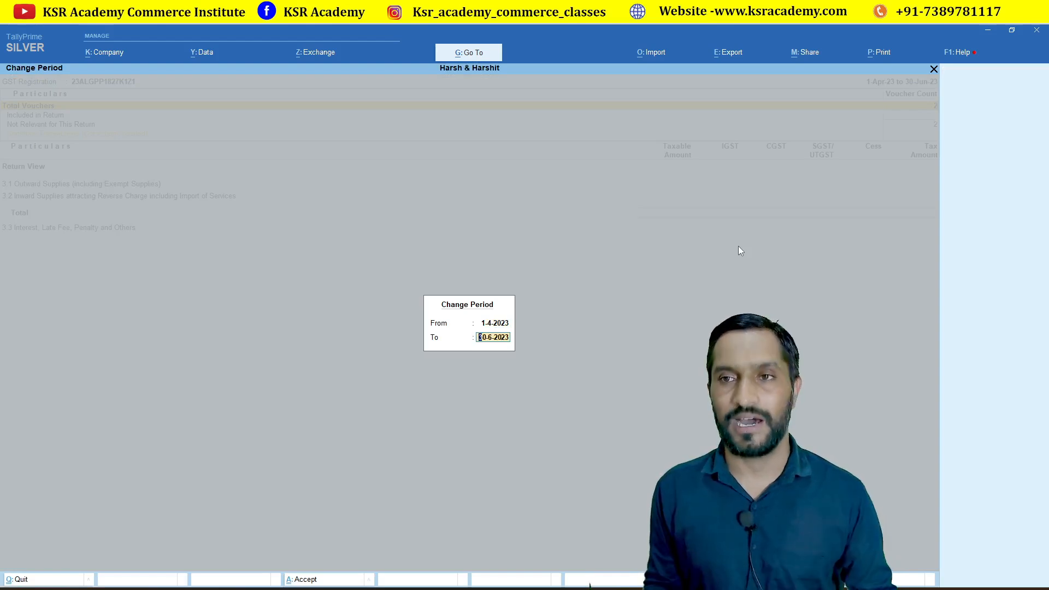
{"action": "key", "text": "Return"}
{"action": "key", "text": "Down"}
{"action": "key", "text": "Down"}
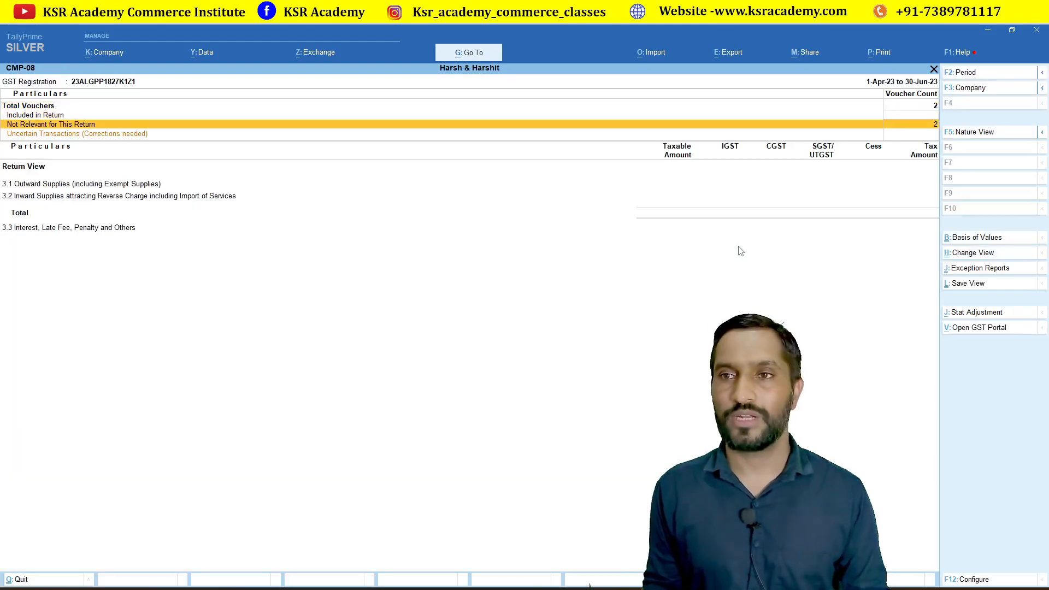
{"action": "key", "text": "Up"}
{"action": "key", "text": "Up"}
{"action": "key", "text": "Down"}
{"action": "key", "text": "Down"}
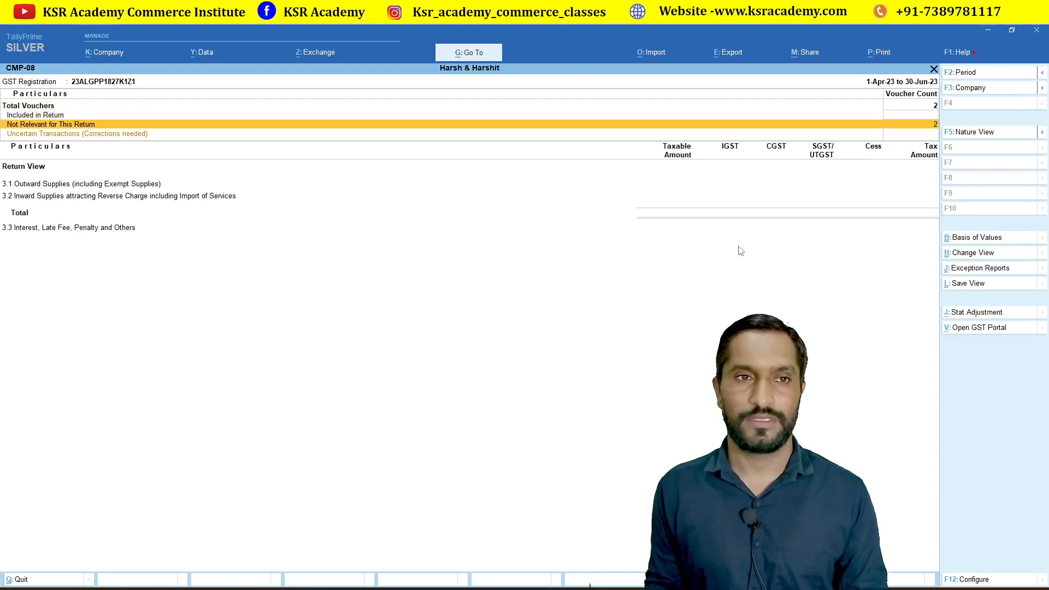
{"action": "key", "text": "Return"}
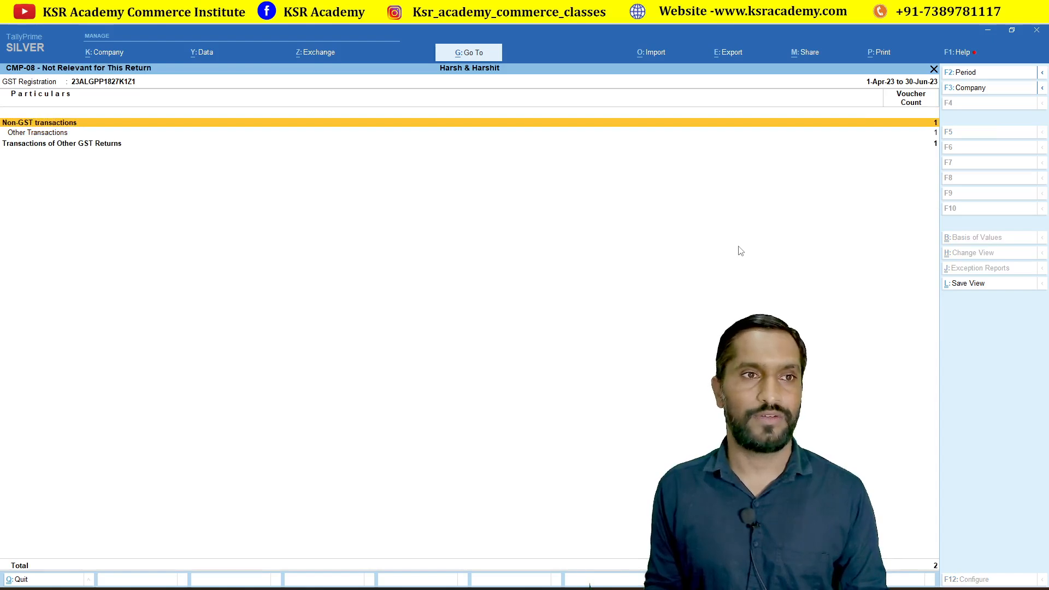
Drill into Other Transactions sales, view the customer's voucher, and back out to GST Reports.
{"action": "key", "text": "Down"}
{"action": "key", "text": "Return"}
{"action": "key", "text": "Return"}
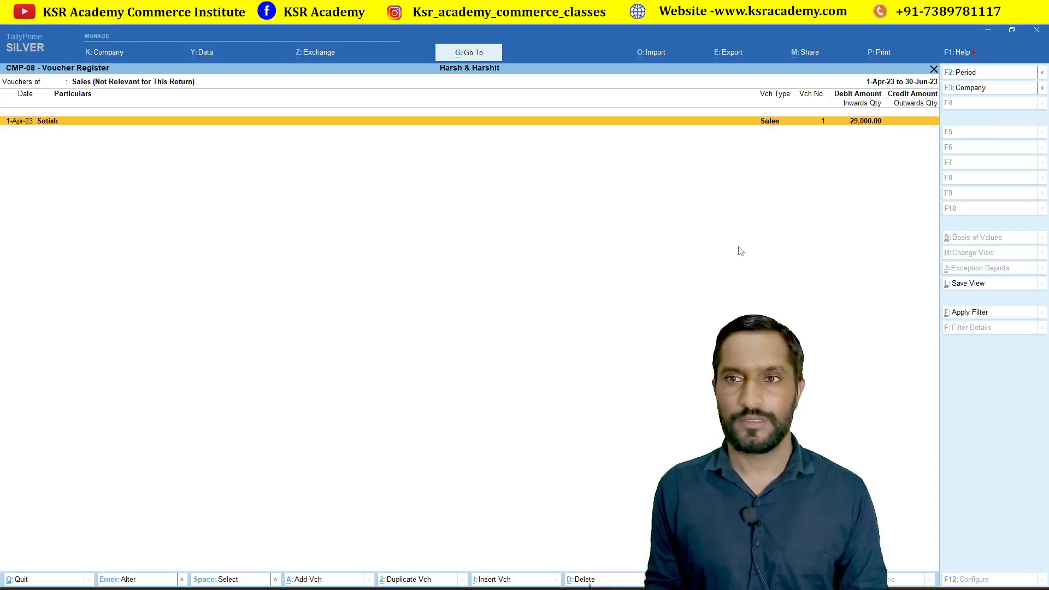
{"action": "key", "text": "Return"}
{"action": "key", "text": "Escape"}
{"action": "key", "text": "y"}
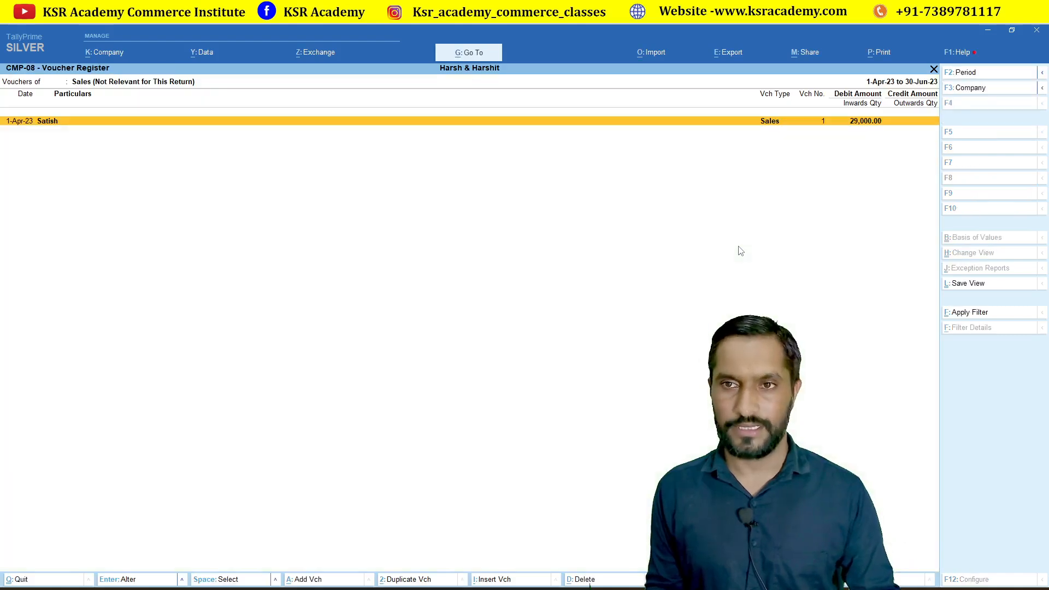
{"action": "key", "text": "Escape"}
{"action": "key", "text": "Escape"}
{"action": "key", "text": "Escape"}
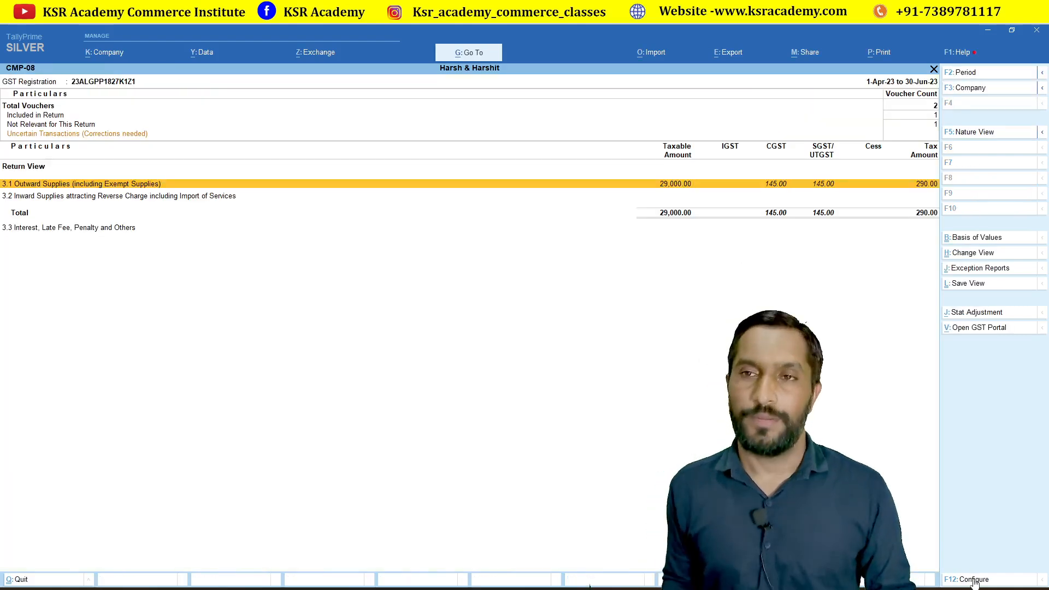
{"action": "key", "text": "Escape"}
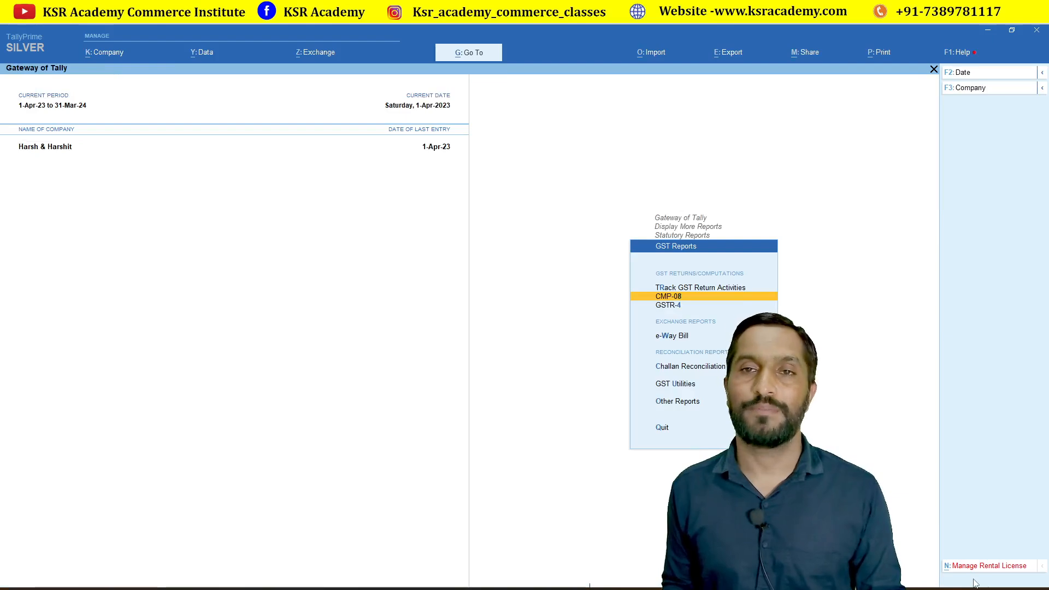
{"action": "key", "text": "Escape"}
{"action": "key", "text": "Escape"}
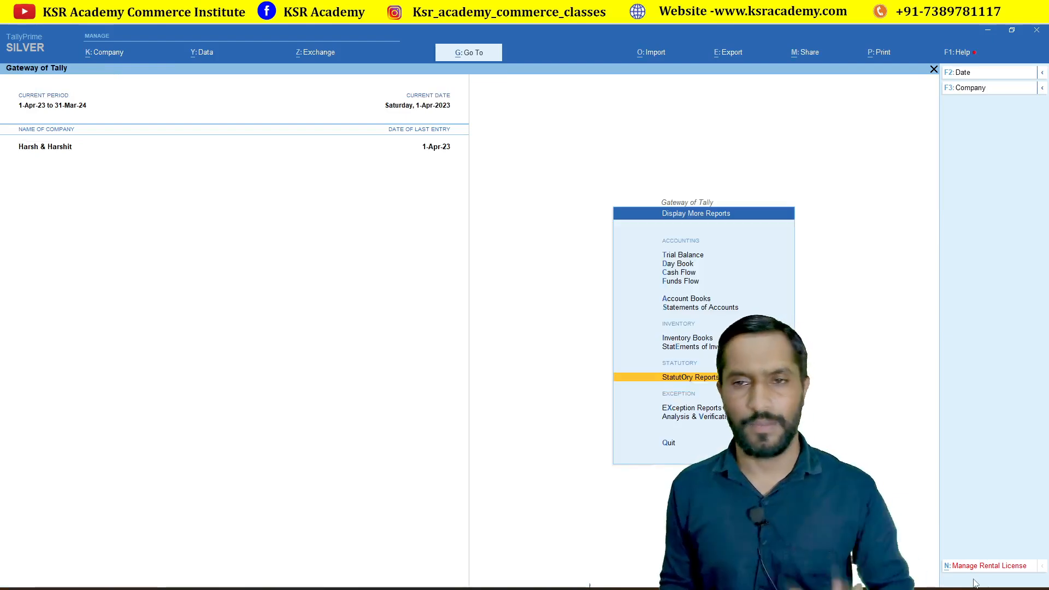
{"action": "key", "text": "Escape"}
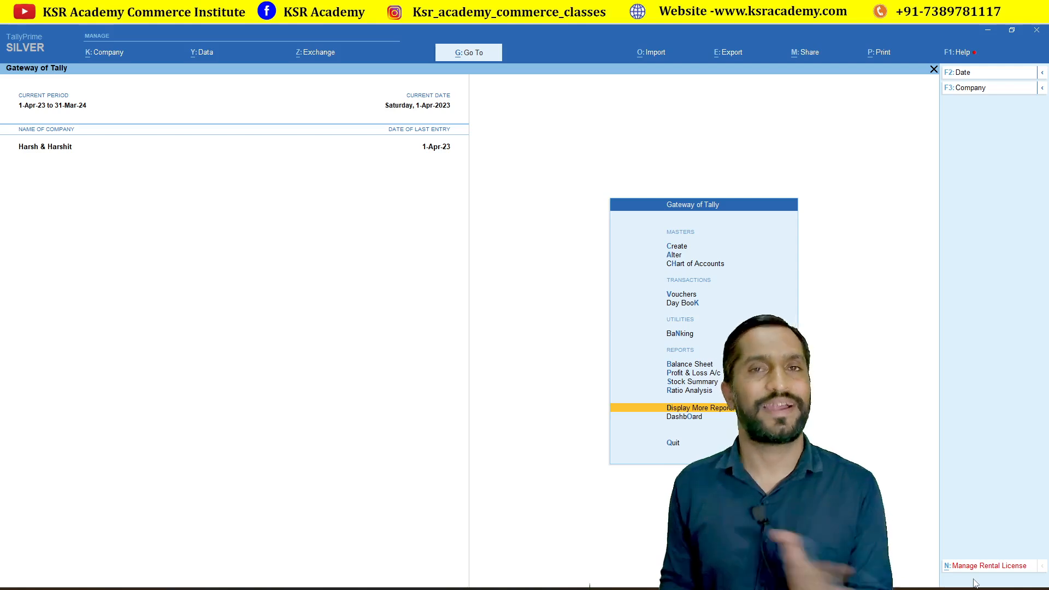
{"action": "key", "text": "Up"}
{"action": "key", "text": "Up"}
{"action": "key", "text": "Up"}
{"action": "key", "text": "Up"}
{"action": "key", "text": "Up"}
{"action": "key", "text": "Up"}
{"action": "key", "text": "Up"}
{"action": "key", "text": "Up"}
{"action": "key", "text": "Up"}
{"action": "key", "text": "Up"}
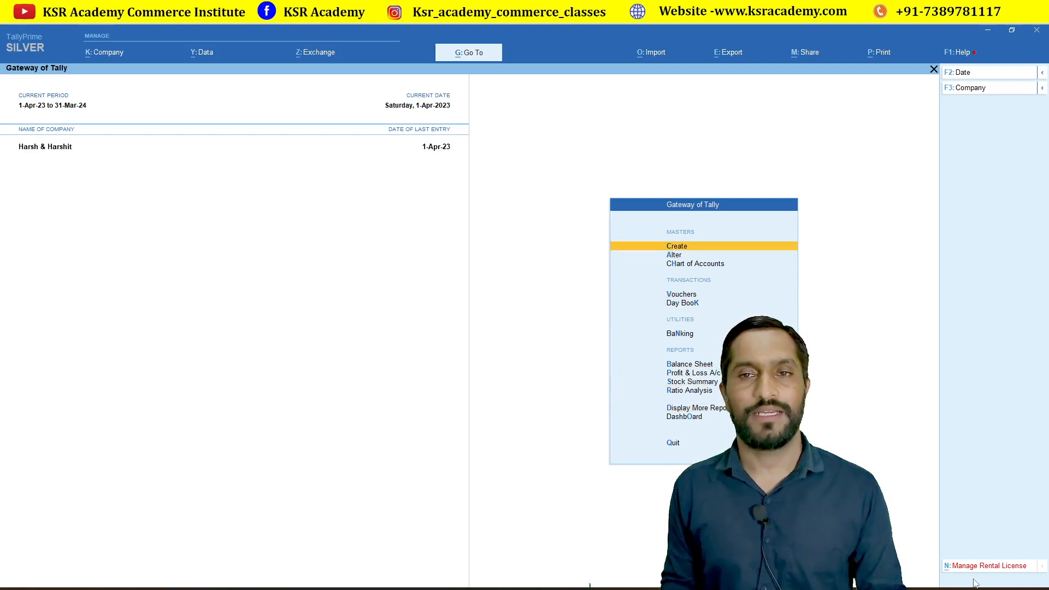
{"action": "key", "text": "Down"}
{"action": "key", "text": "Return"}
{"action": "key", "text": "Down"}
{"action": "key", "text": "Down"}
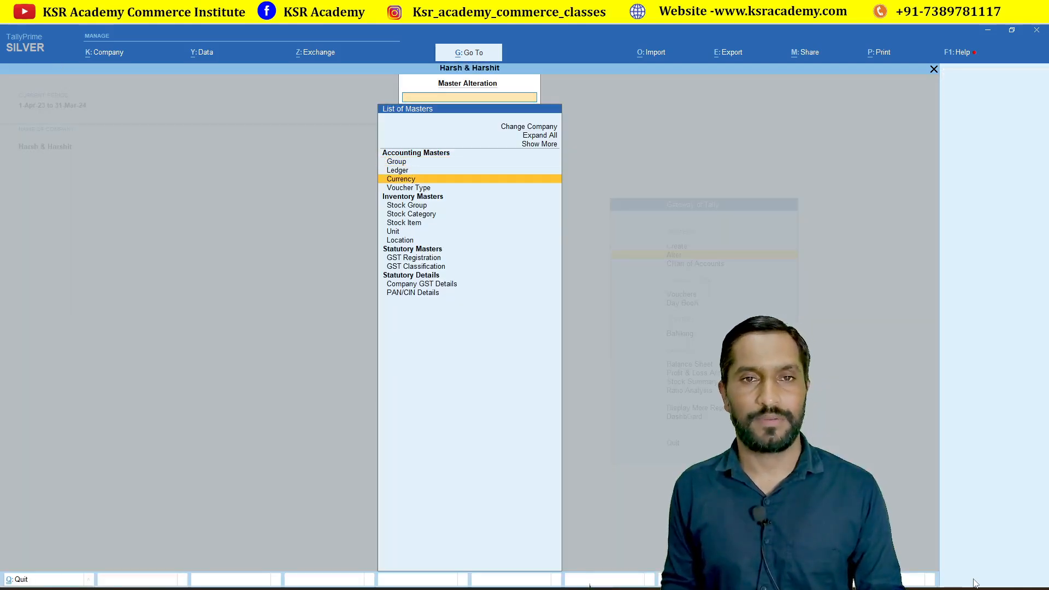
{"action": "key", "text": "Up"}
{"action": "key", "text": "Return"}
{"action": "key", "text": "Down"}
{"action": "key", "text": "Down"}
{"action": "key", "text": "Down"}
{"action": "key", "text": "Down"}
{"action": "key", "text": "Down"}
{"action": "key", "text": "Down"}
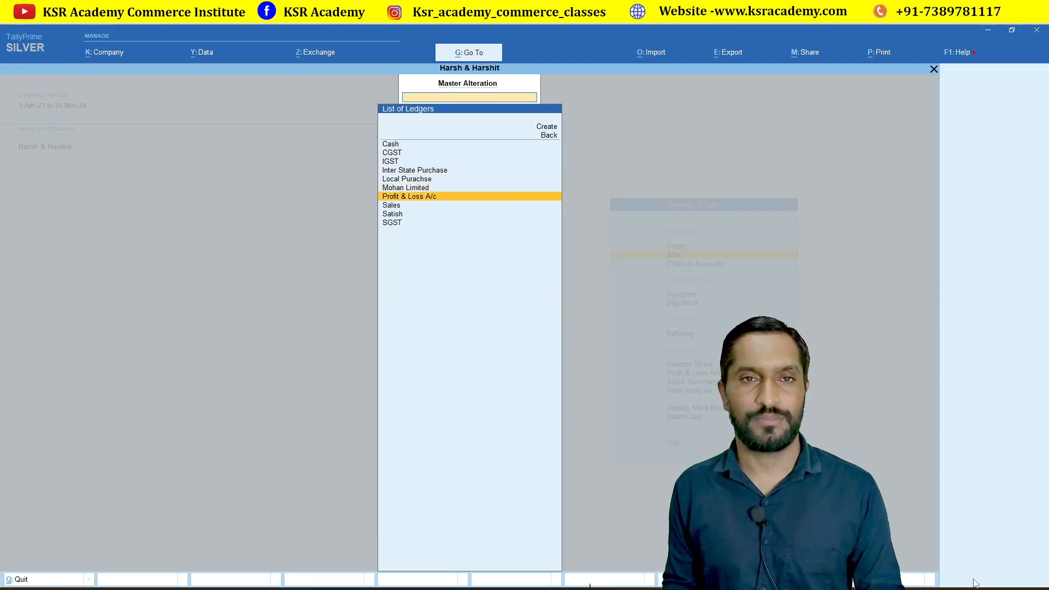
{"action": "key", "text": "Up"}
{"action": "key", "text": "Up"}
{"action": "key", "text": "Up"}
{"action": "key", "text": "Down"}
{"action": "key", "text": "Down"}
{"action": "key", "text": "Down"}
{"action": "key", "text": "Down"}
{"action": "key", "text": "Return"}
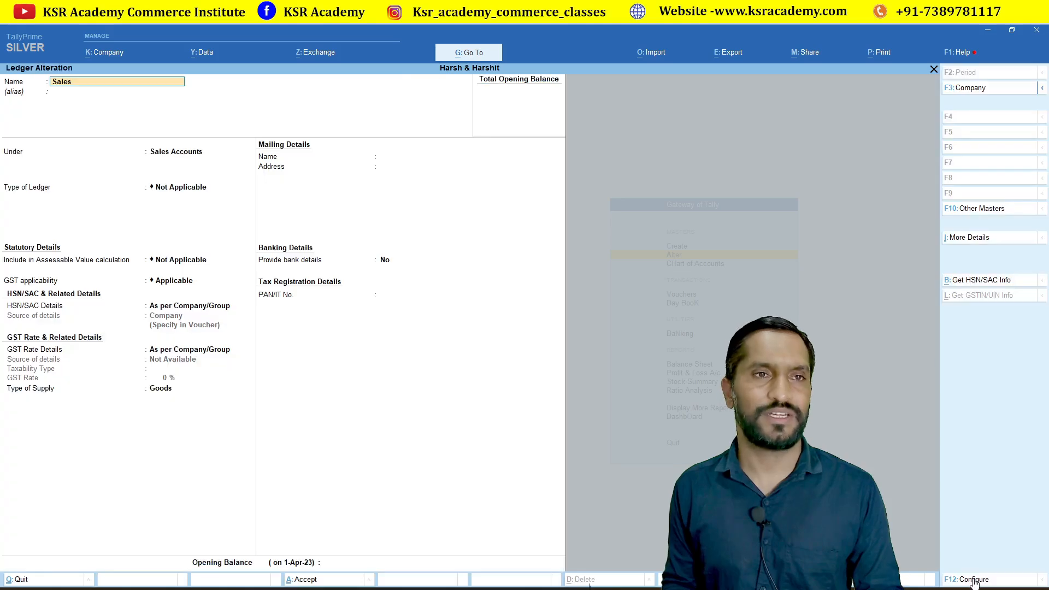
{"action": "key", "text": "Return"}
{"action": "key", "text": "Return"}
{"action": "key", "text": "Return"}
{"action": "key", "text": "Return"}
{"action": "key", "text": "Return"}
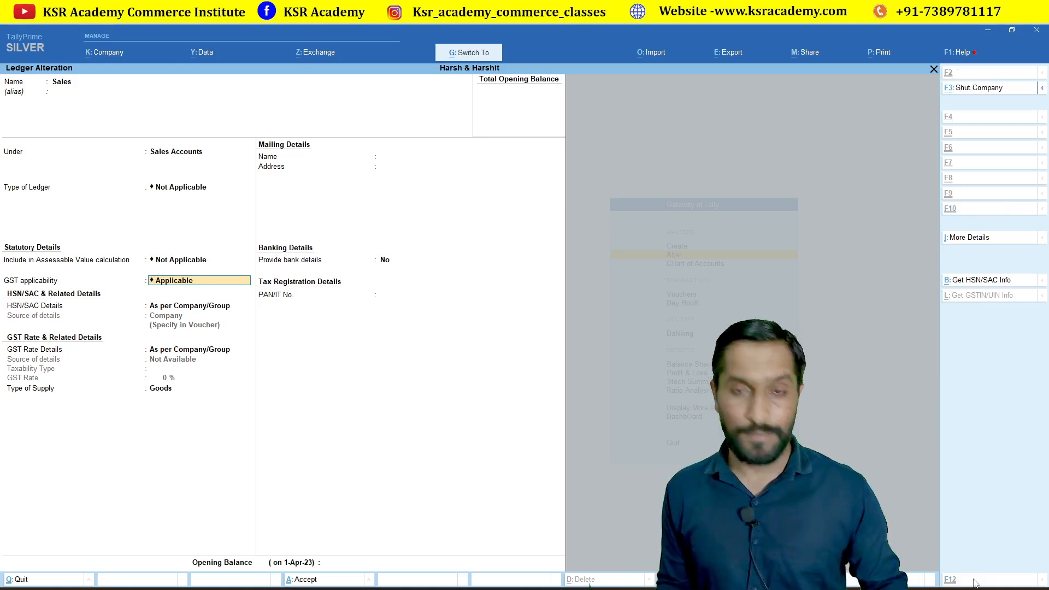
{"action": "key", "text": "Escape"}
{"action": "key", "text": "Escape"}
{"action": "key", "text": "Escape"}
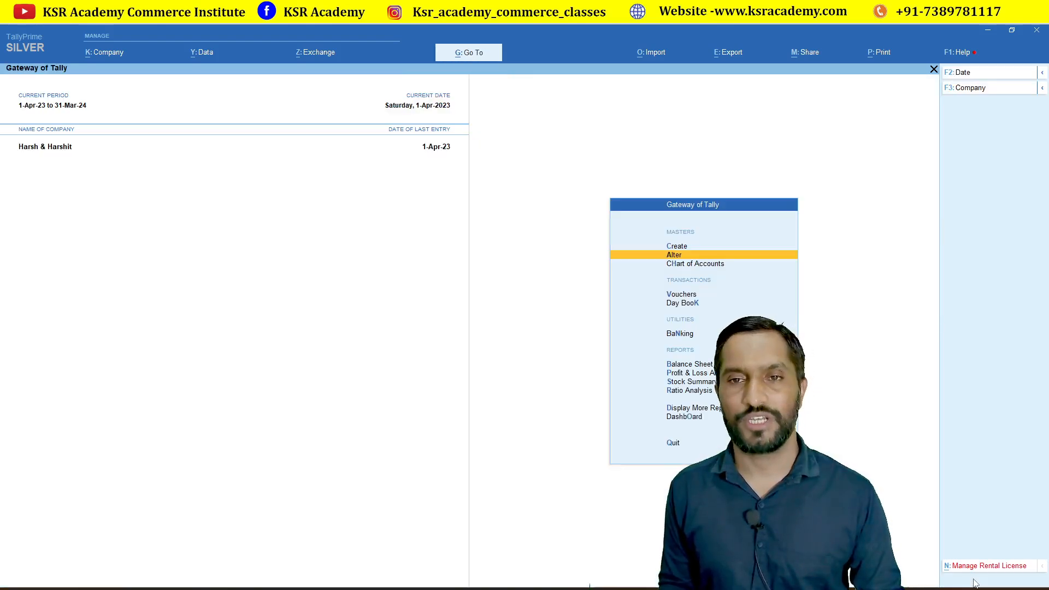
Navigate Display More Reports > Statutory Reports > GST Reports and open CMP-08.
{"action": "key", "text": "Down"}
{"action": "key", "text": "Down"}
{"action": "key", "text": "Down"}
{"action": "key", "text": "Down"}
{"action": "key", "text": "Down"}
{"action": "key", "text": "Down"}
{"action": "key", "text": "Down"}
{"action": "key", "text": "Down"}
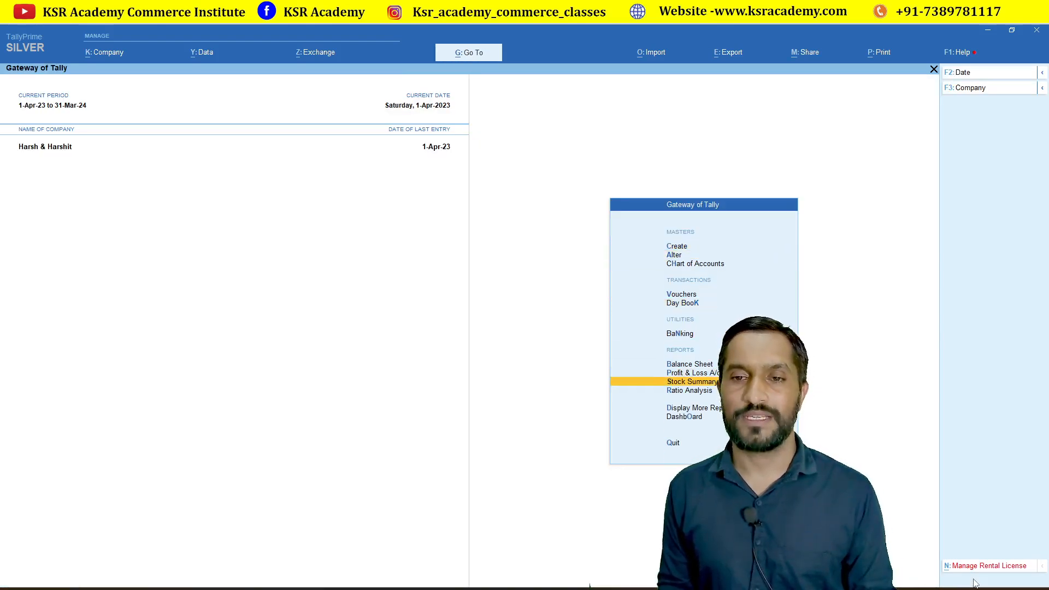
{"action": "key", "text": "Down"}
{"action": "key", "text": "Down"}
{"action": "key", "text": "Return"}
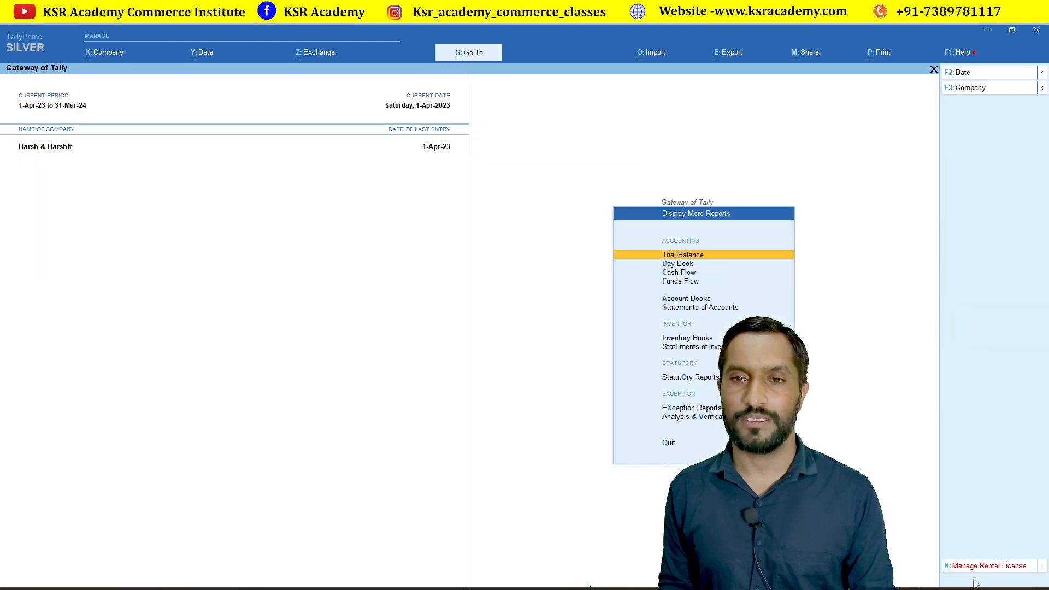
{"action": "key", "text": "Down"}
{"action": "key", "text": "Down"}
{"action": "key", "text": "Down"}
{"action": "key", "text": "Down"}
{"action": "key", "text": "Down"}
{"action": "key", "text": "Down"}
{"action": "key", "text": "Down"}
{"action": "key", "text": "Down"}
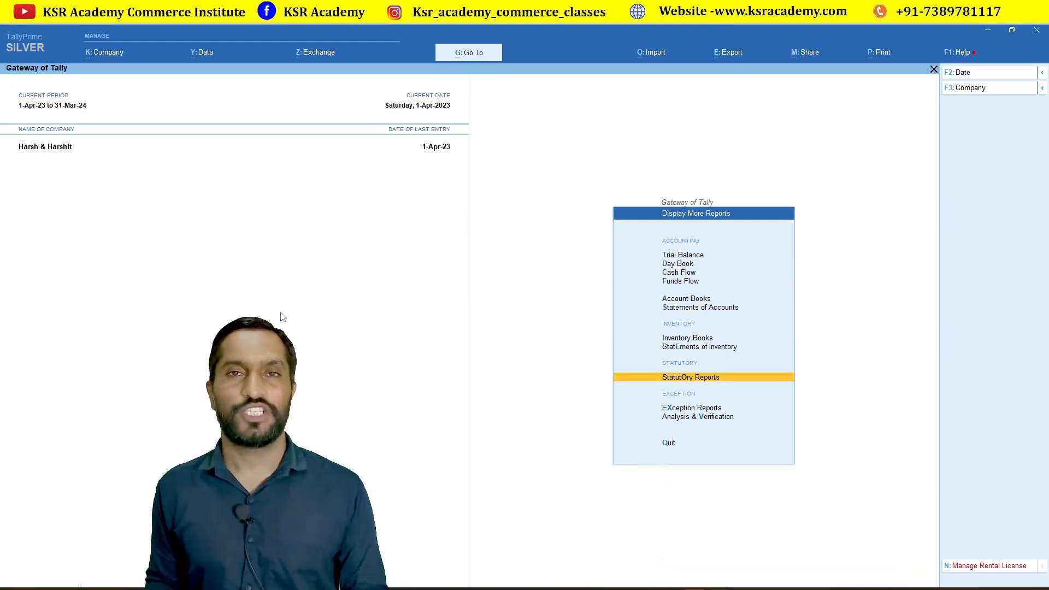
{"action": "key", "text": "Return"}
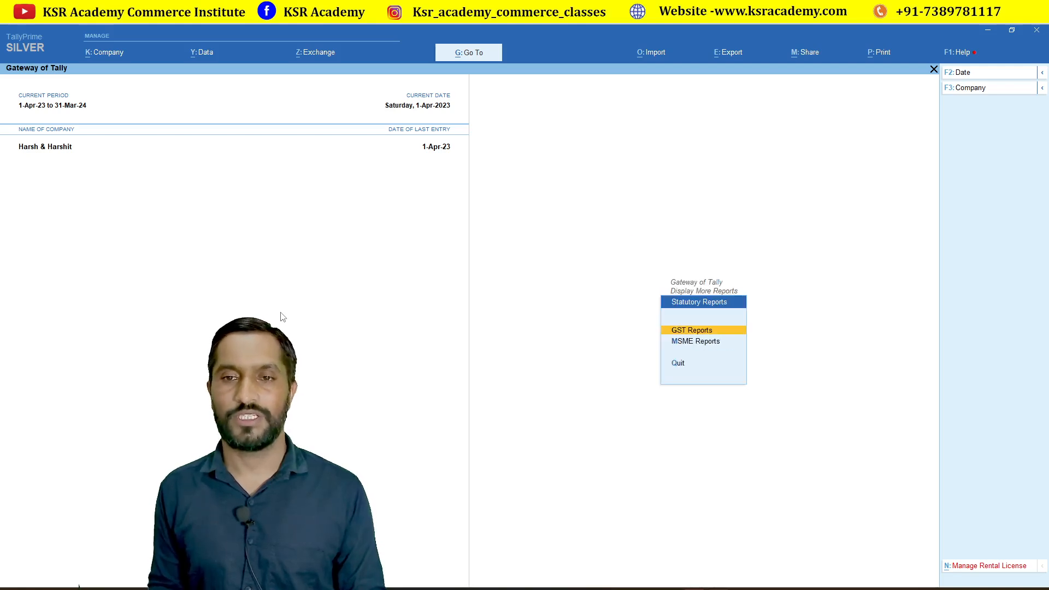
{"action": "key", "text": "Return"}
{"action": "key", "text": "Down"}
{"action": "key", "text": "Return"}
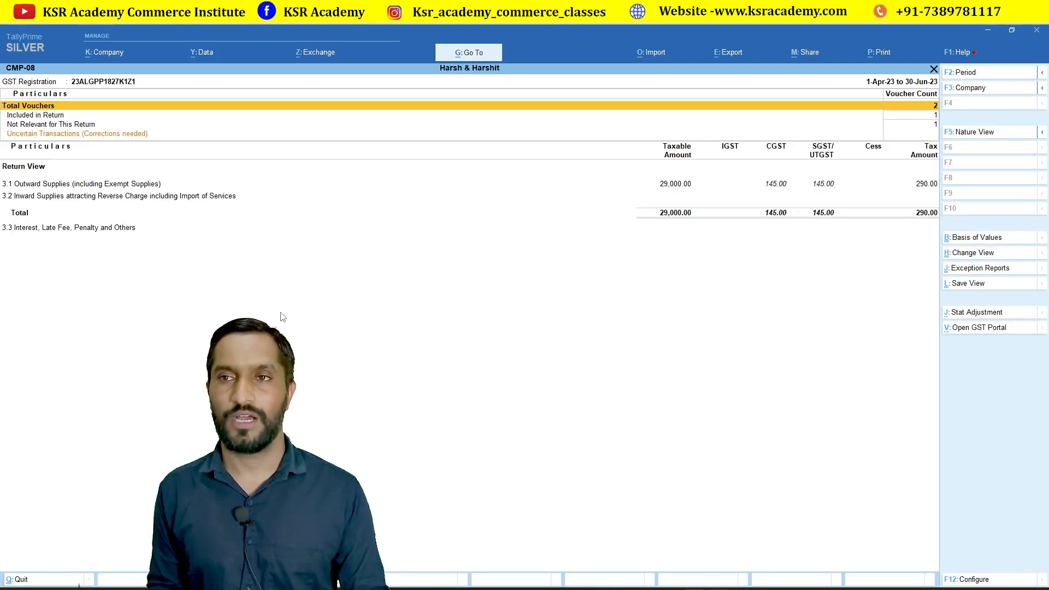
Review 3.1 Outward Supplies and the vouchers behind Taxable Sales @ 1%.
{"action": "key", "text": "F2"}
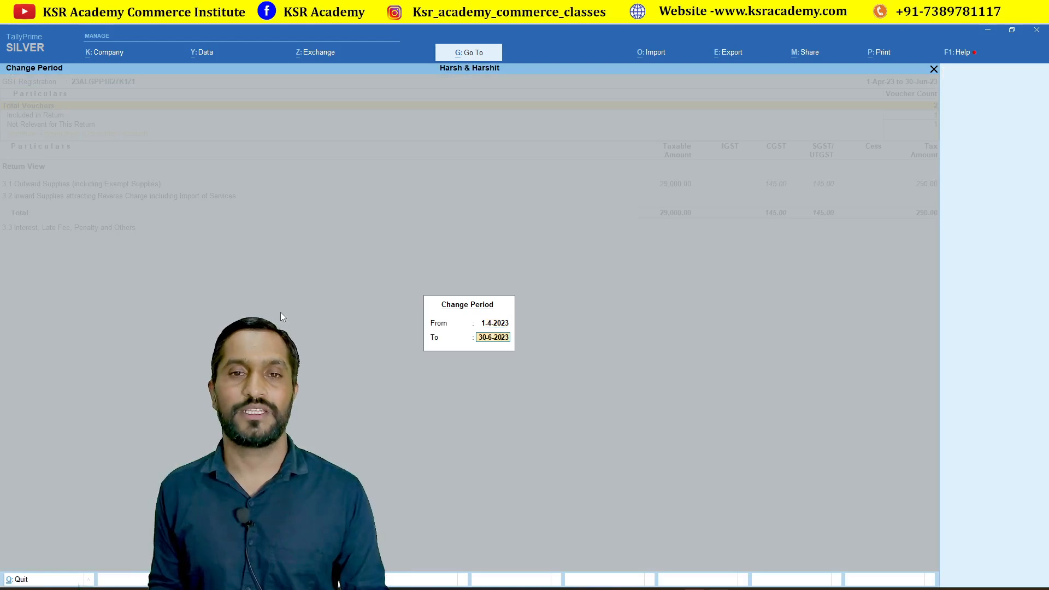
{"action": "key", "text": "Return"}
{"action": "key", "text": "Down"}
{"action": "key", "text": "Down"}
{"action": "key", "text": "Down"}
{"action": "key", "text": "Down"}
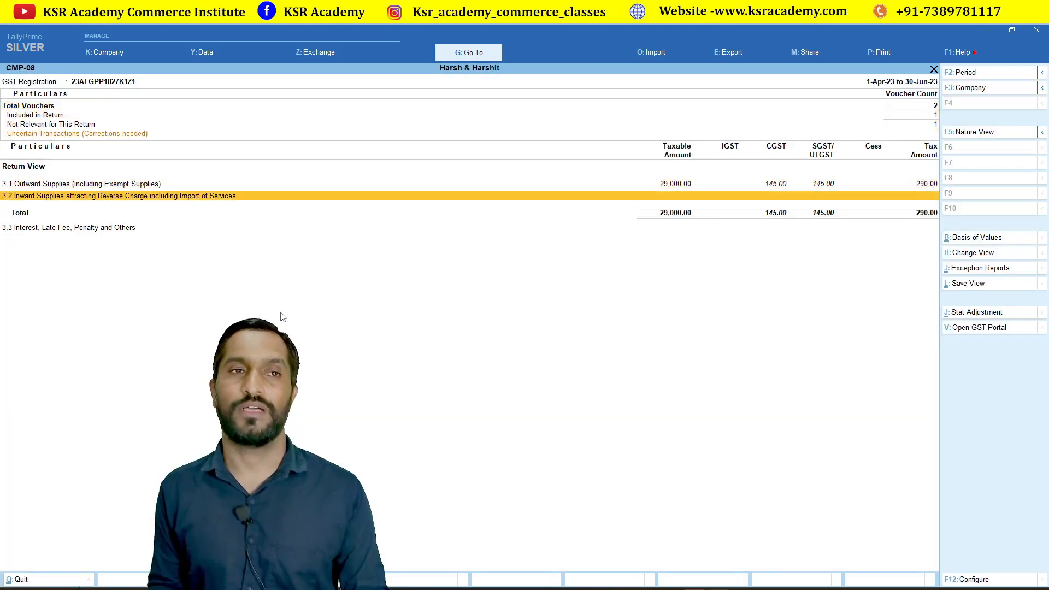
{"action": "key", "text": "Up"}
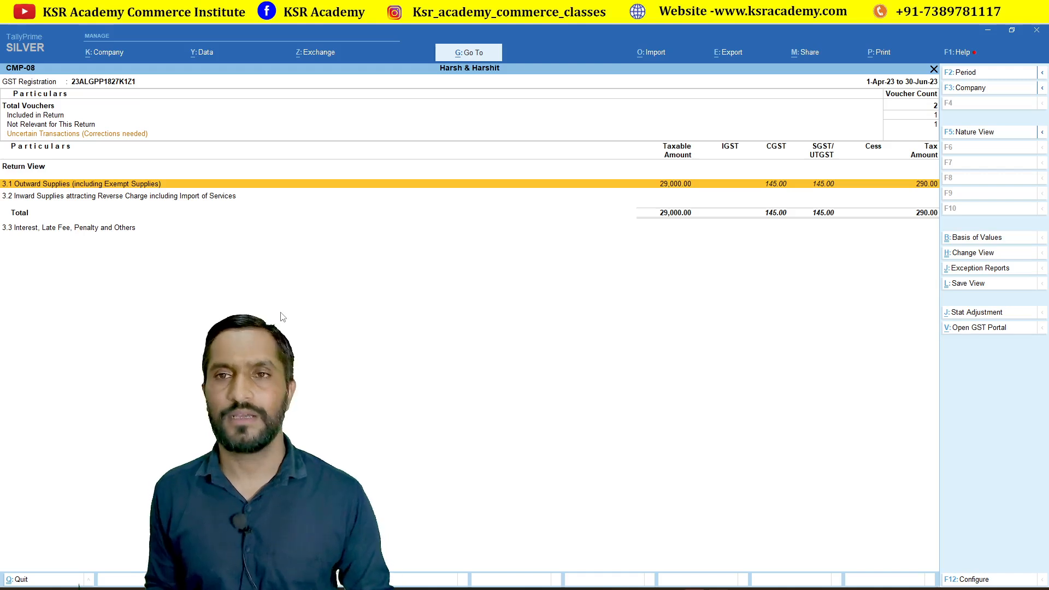
{"action": "key", "text": "Return"}
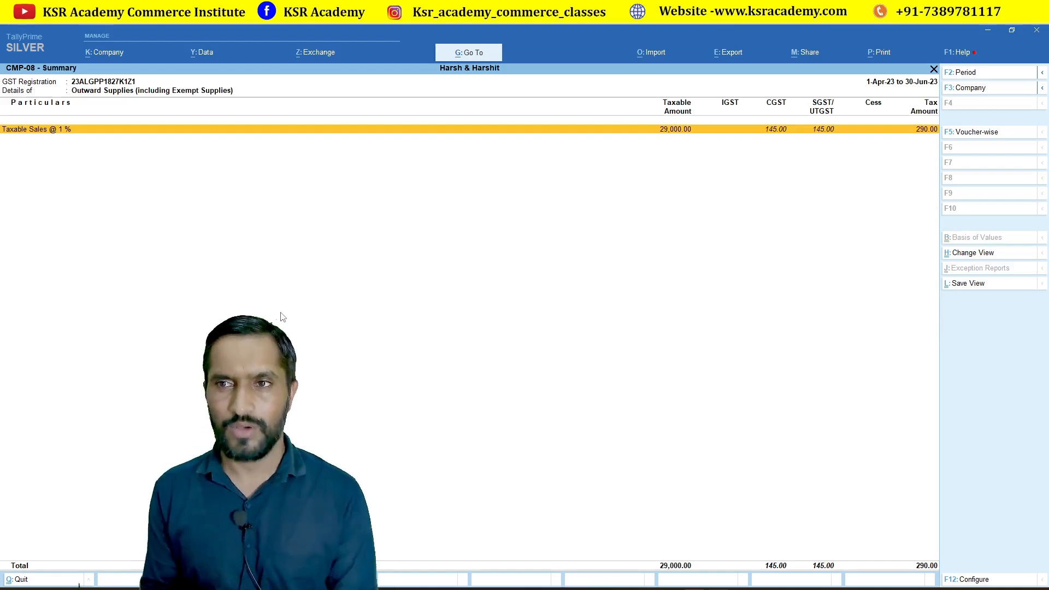
{"action": "key", "text": "Return"}
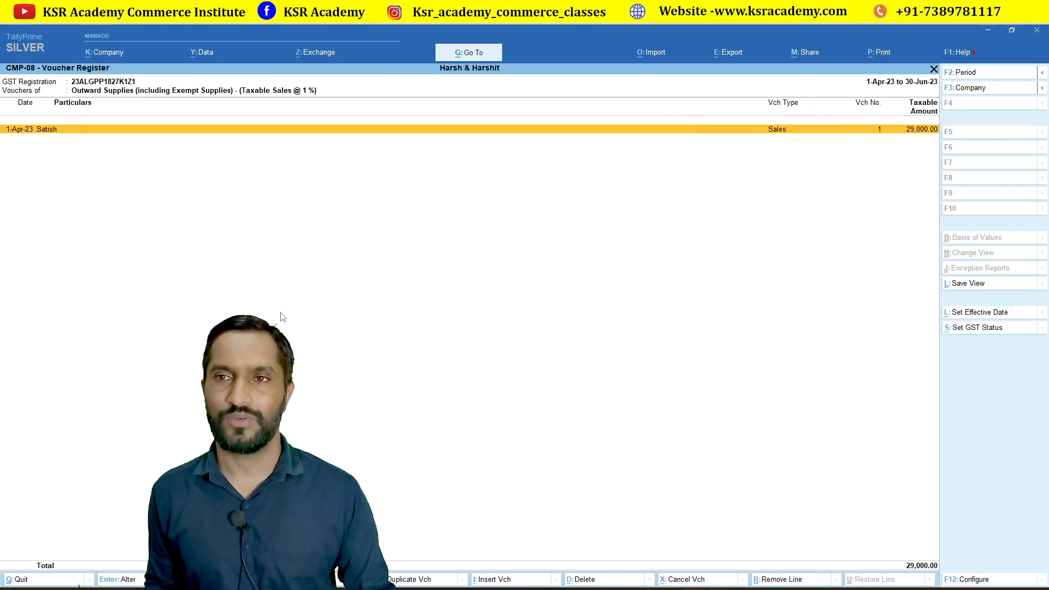
{"action": "key", "text": "Escape"}
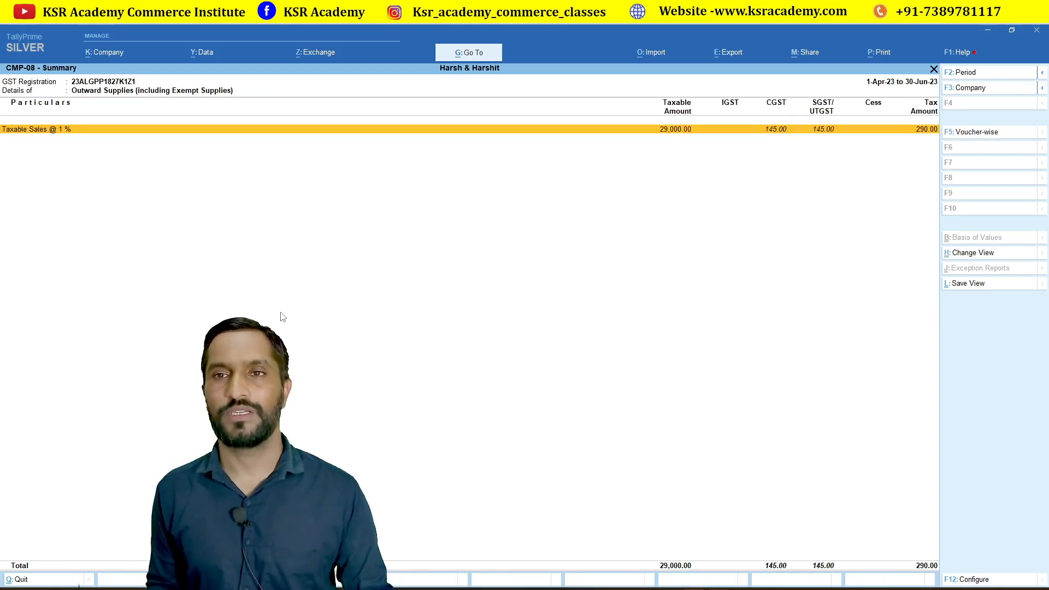
{"action": "key", "text": "Escape"}
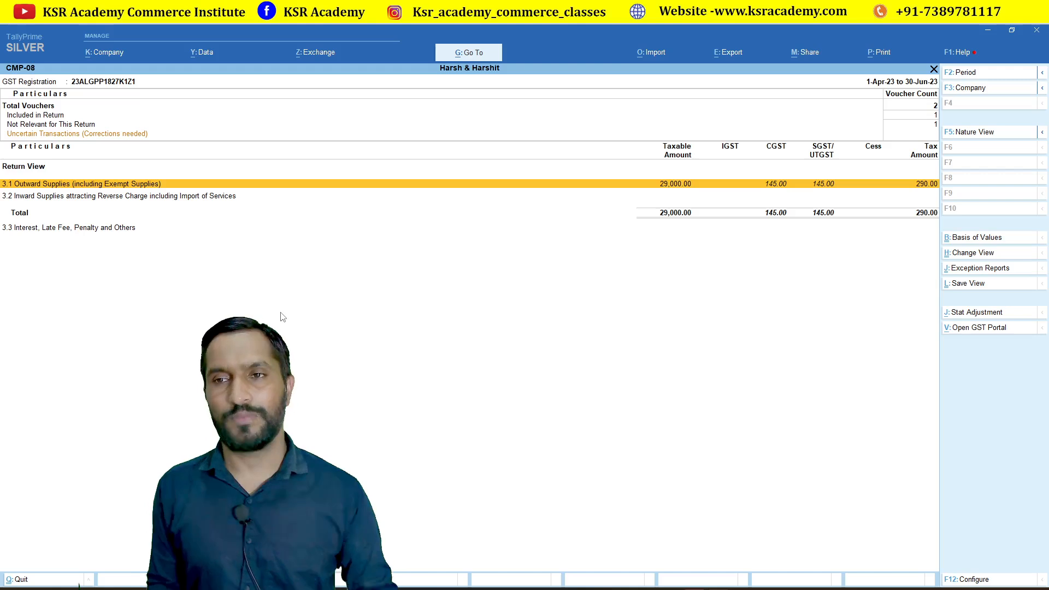
Return to the main menu and start a new voucher entry.
{"action": "key", "text": "Escape"}
{"action": "key", "text": "Escape"}
{"action": "key", "text": "Escape"}
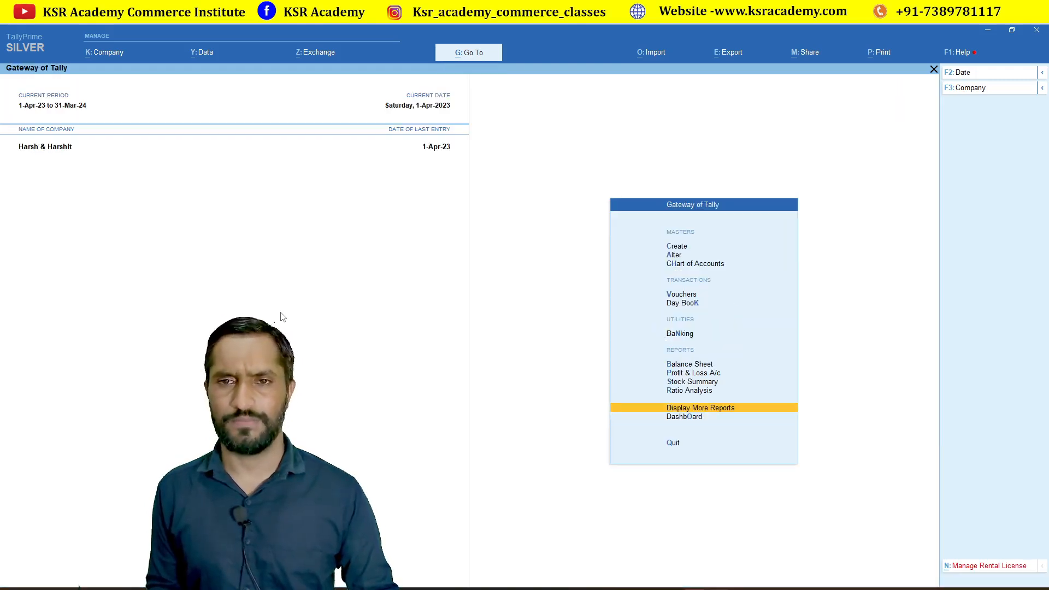
{"action": "key", "text": "Up"}
{"action": "key", "text": "Up"}
{"action": "key", "text": "Up"}
{"action": "key", "text": "Up"}
{"action": "key", "text": "Up"}
{"action": "key", "text": "Up"}
{"action": "key", "text": "Up"}
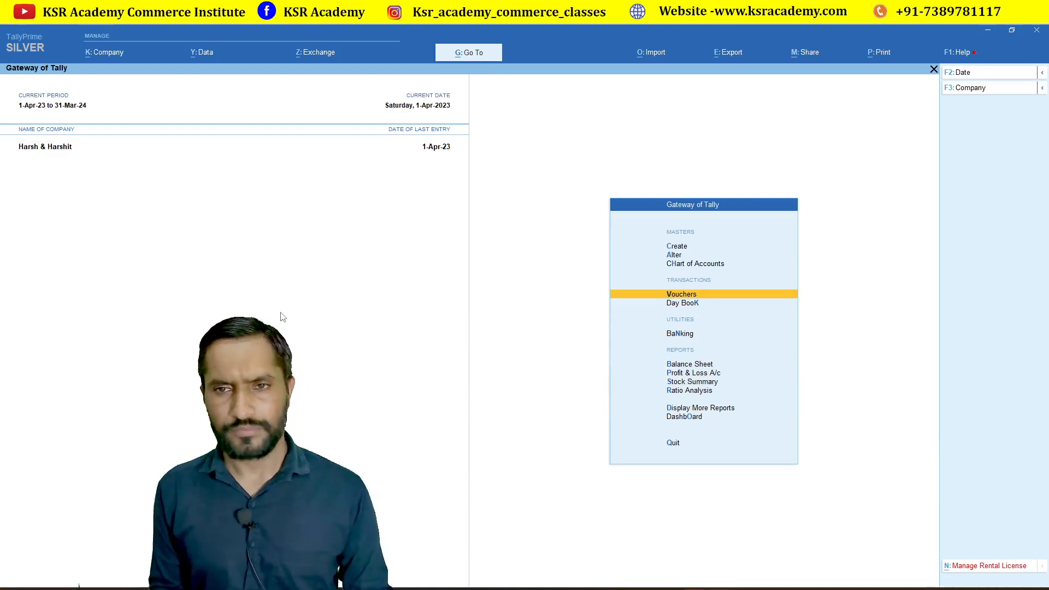
{"action": "key", "text": "Return"}
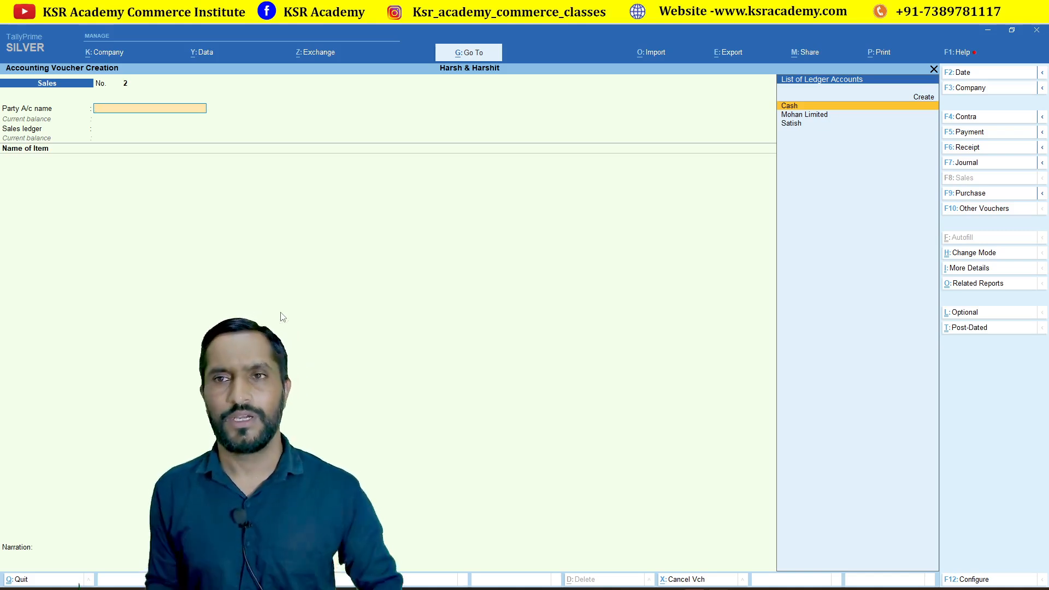
Switch the voucher to a Payment voucher and reach the debit ledger.
{"action": "key", "text": "Down"}
{"action": "key", "text": "Down"}
{"action": "key", "text": "Up"}
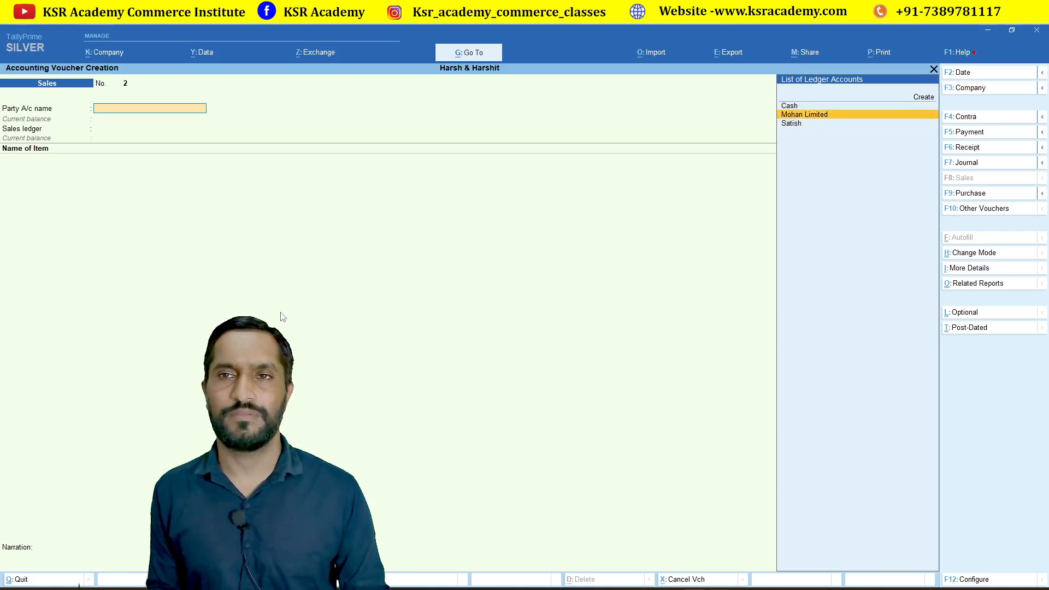
{"action": "key", "text": "F5"}
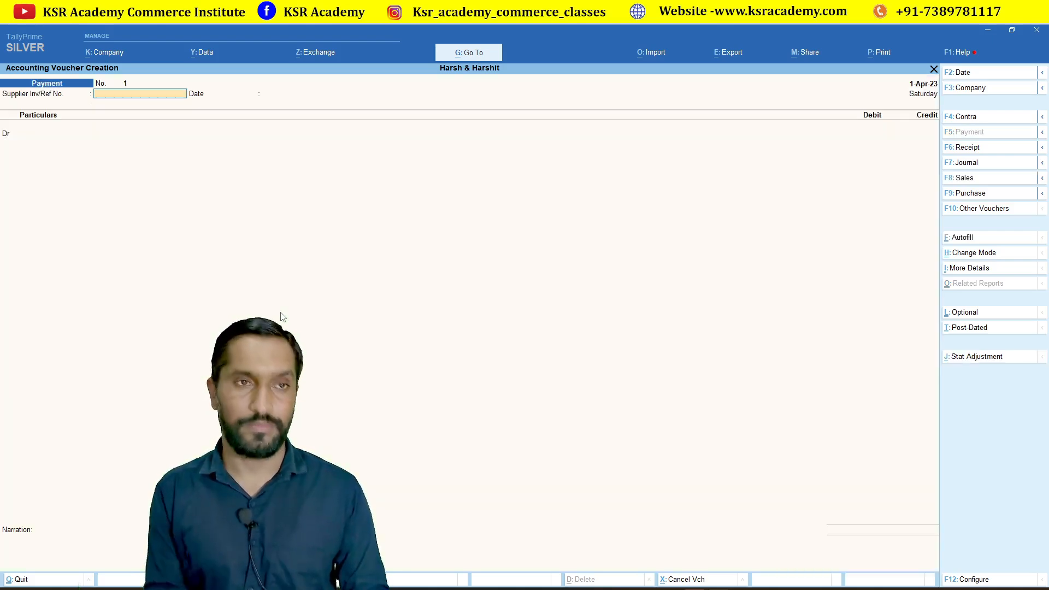
{"action": "key", "text": "Return"}
{"action": "key", "text": "Return"}
Create ledger 'Gst Paid on Sales' under Indirect Expenses with type Not Applicable.
{"action": "key", "text": "alt+c"}
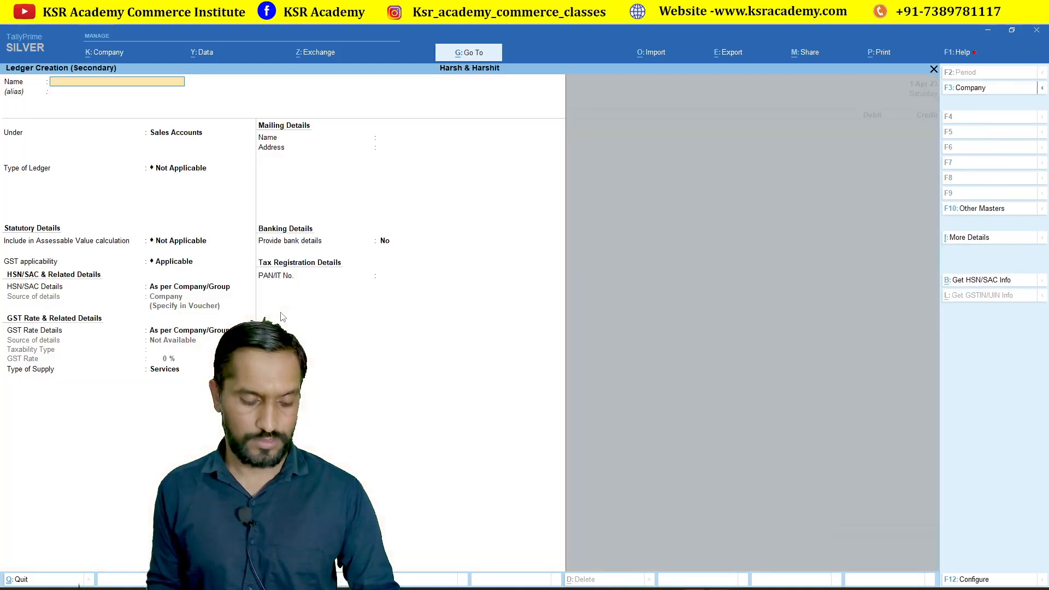
{"action": "type", "text": "Gst Paid"}
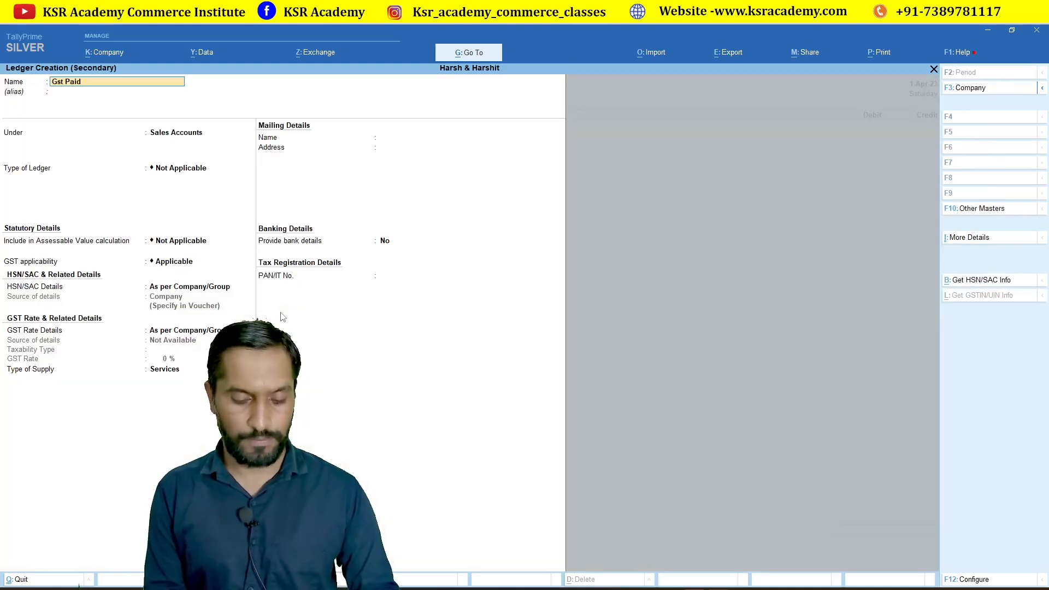
{"action": "type", "text": " on Sales"}
{"action": "key", "text": "Return"}
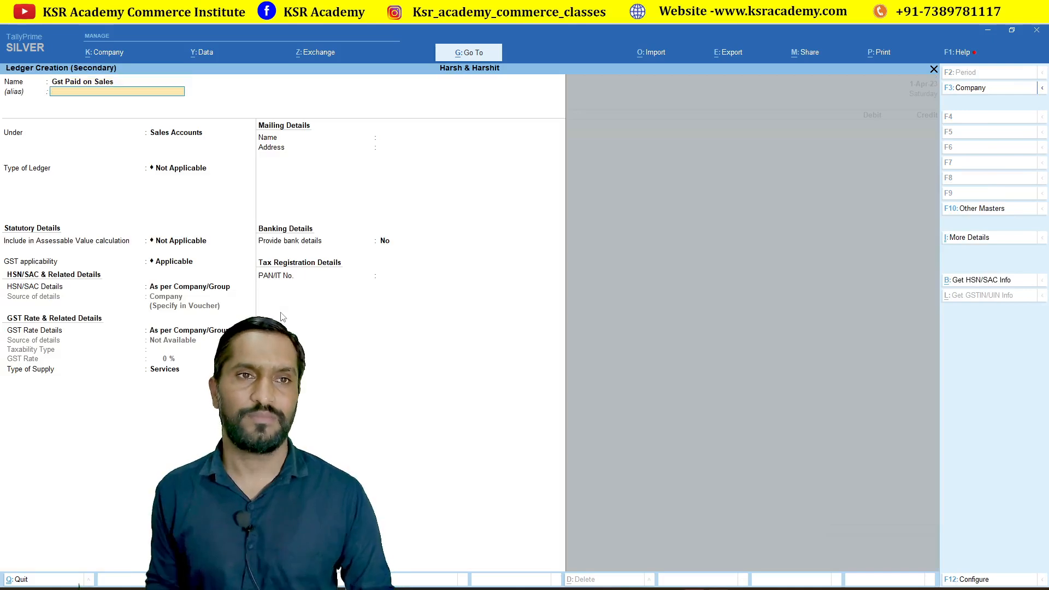
{"action": "key", "text": "Return"}
{"action": "type", "text": "Ind"}
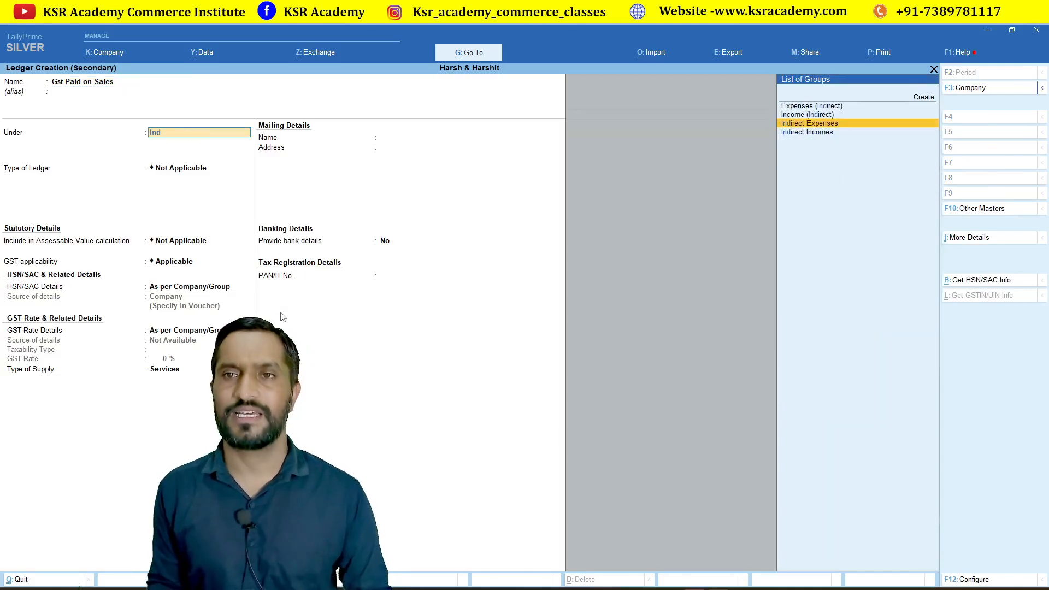
{"action": "key", "text": "Down"}
{"action": "key", "text": "Up"}
{"action": "key", "text": "Return"}
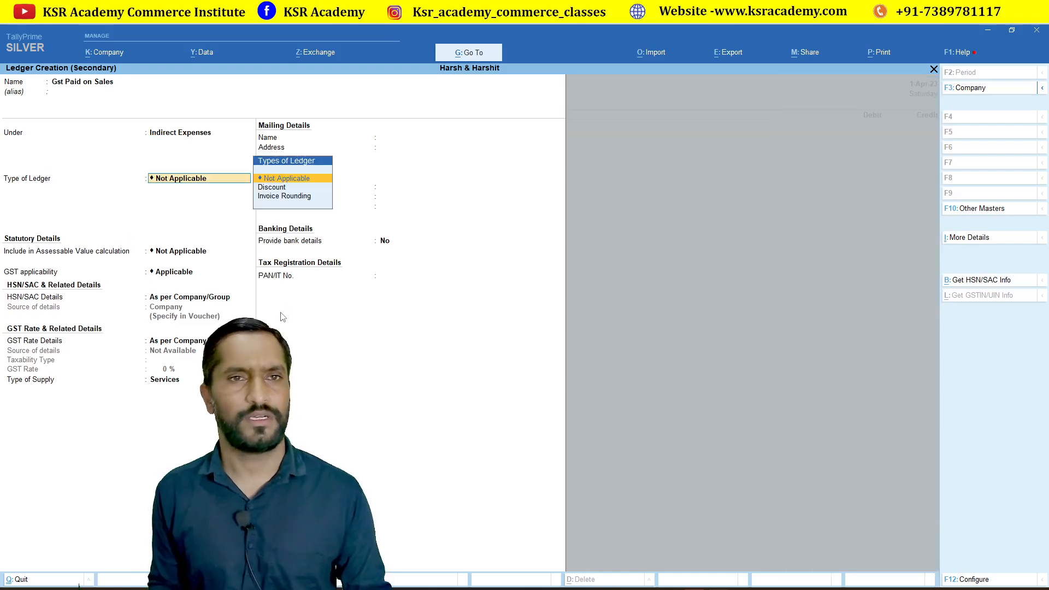
{"action": "key", "text": "Return"}
{"action": "key", "text": "Return"}
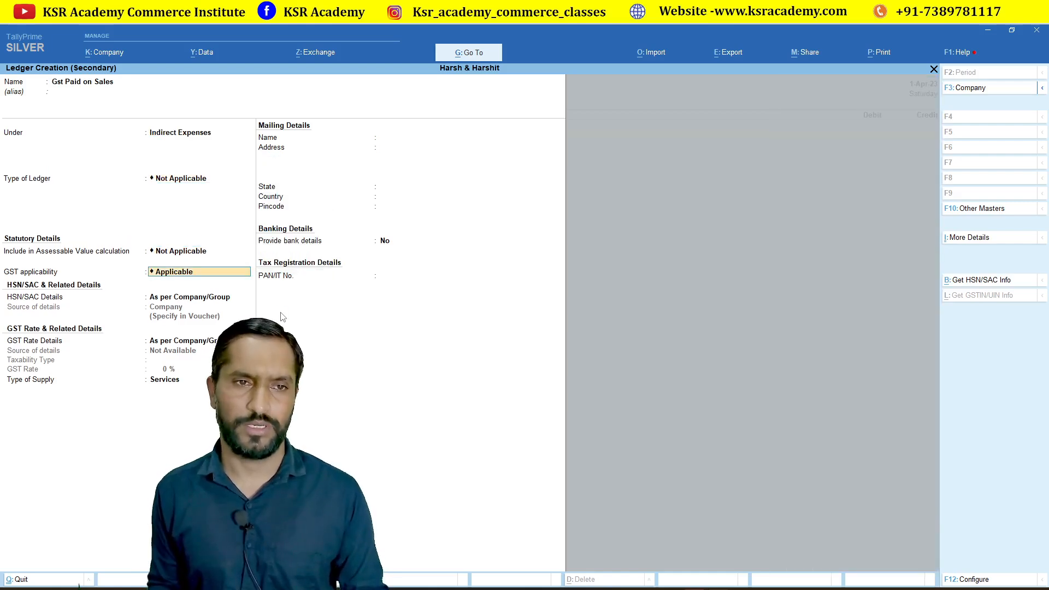
{"action": "key", "text": "ctrl+a"}
Debit Gst Paid on Sales with 290.00, leaving GST rate details unchanged.
{"action": "key", "text": "alt+Tab"}
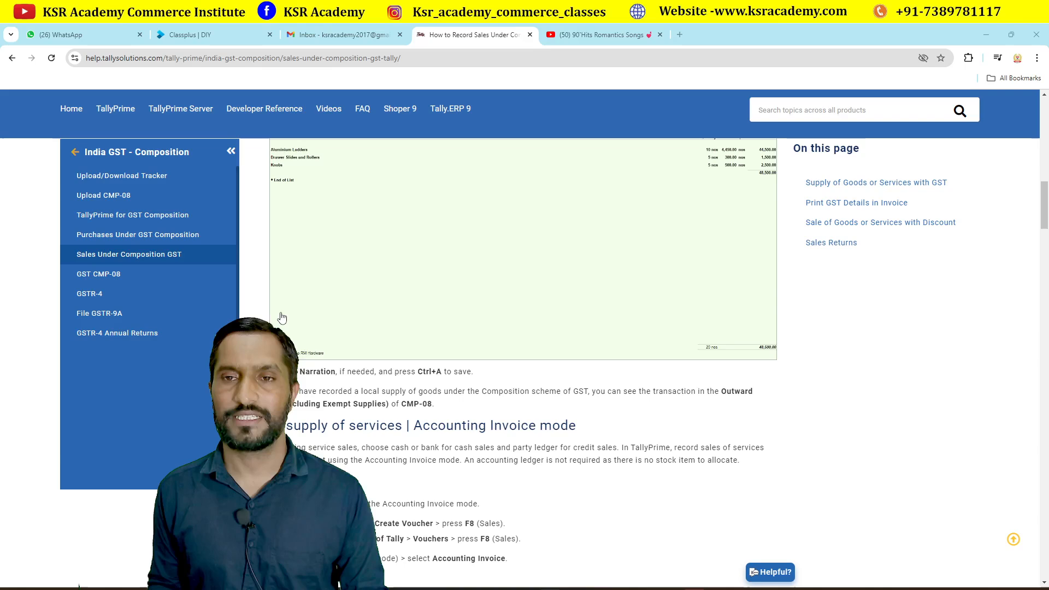
{"action": "key", "text": "alt+Tab"}
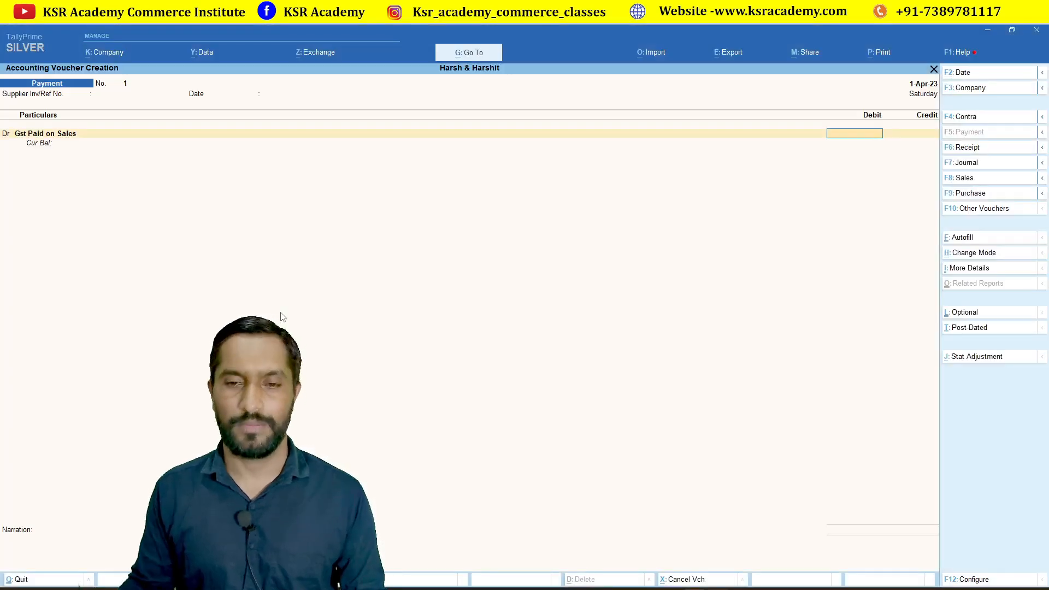
{"action": "type", "text": "90"}
{"action": "key", "text": "Return"}
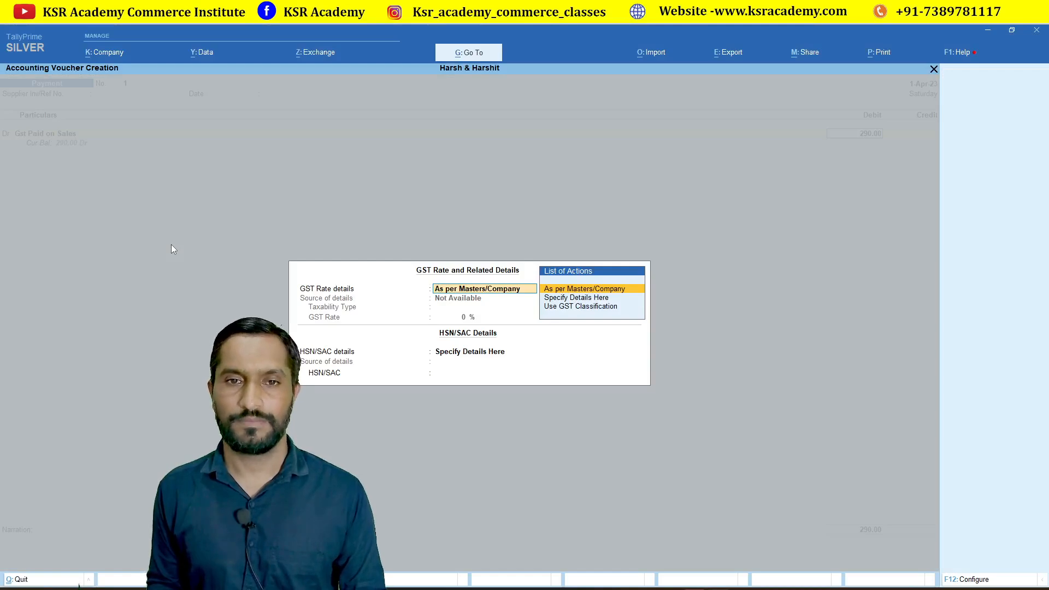
{"action": "key", "text": "Return"}
{"action": "key", "text": "Return"}
{"action": "key", "text": "Return"}
{"action": "key", "text": "Return"}
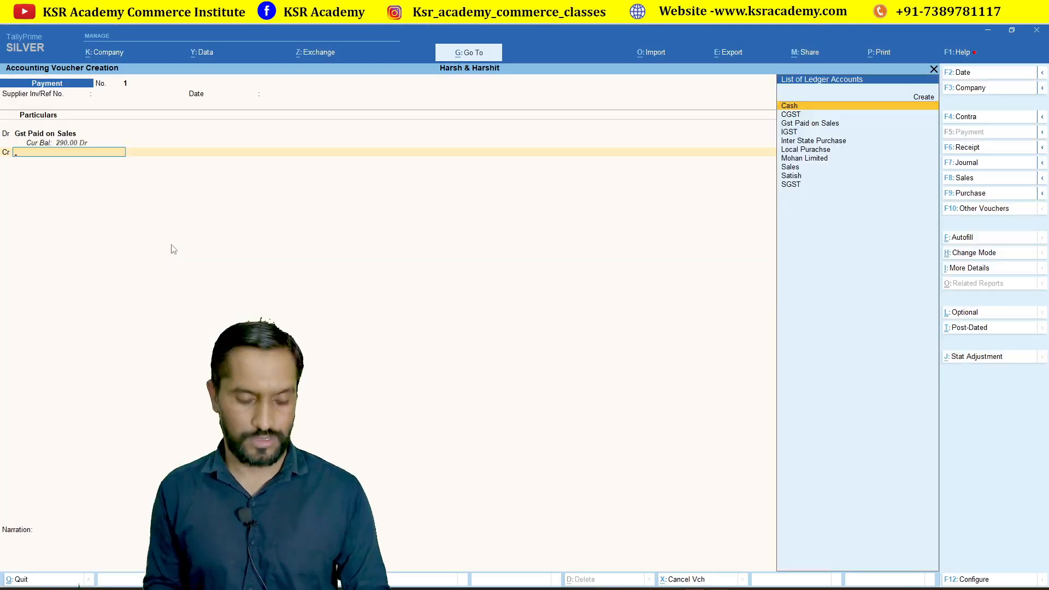
Credit Cash for 290.00 and save payment voucher No. 1.
{"action": "type", "text": "cas"}
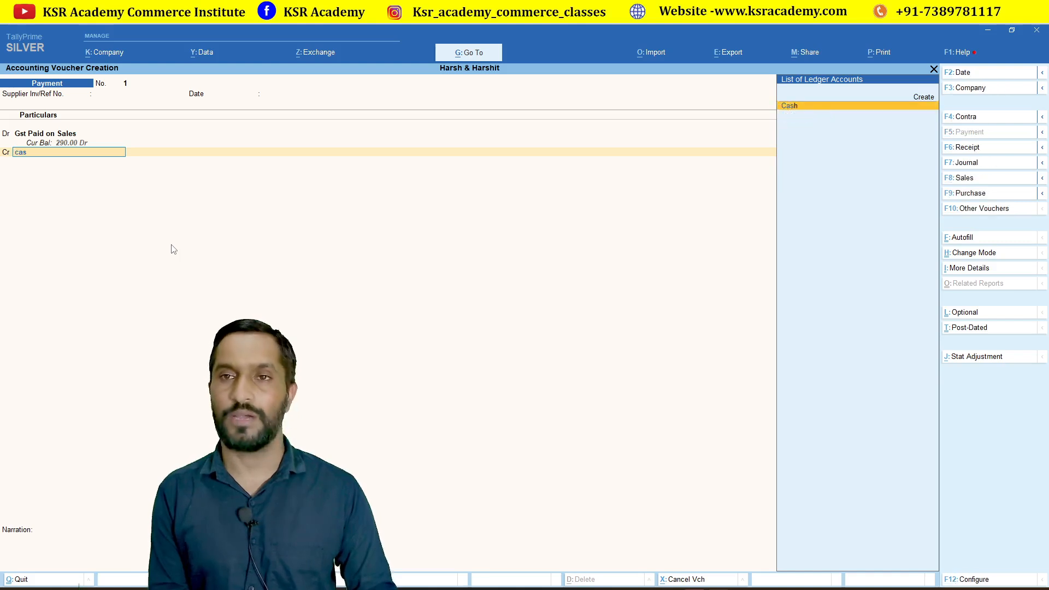
{"action": "key", "text": "Return"}
{"action": "key", "text": "Return"}
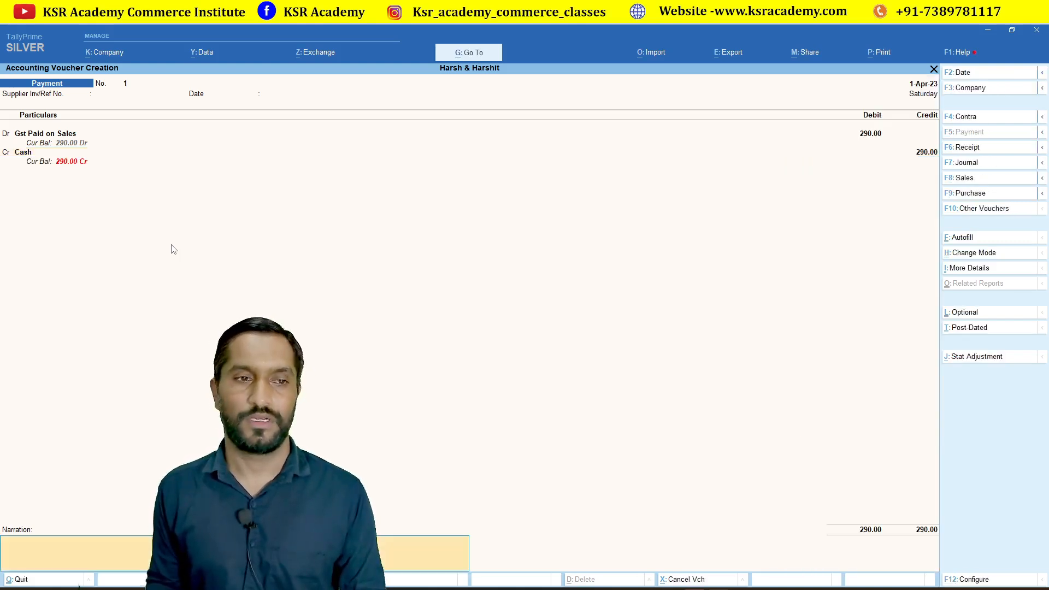
{"action": "key", "text": "Return"}
{"action": "key", "text": "y"}
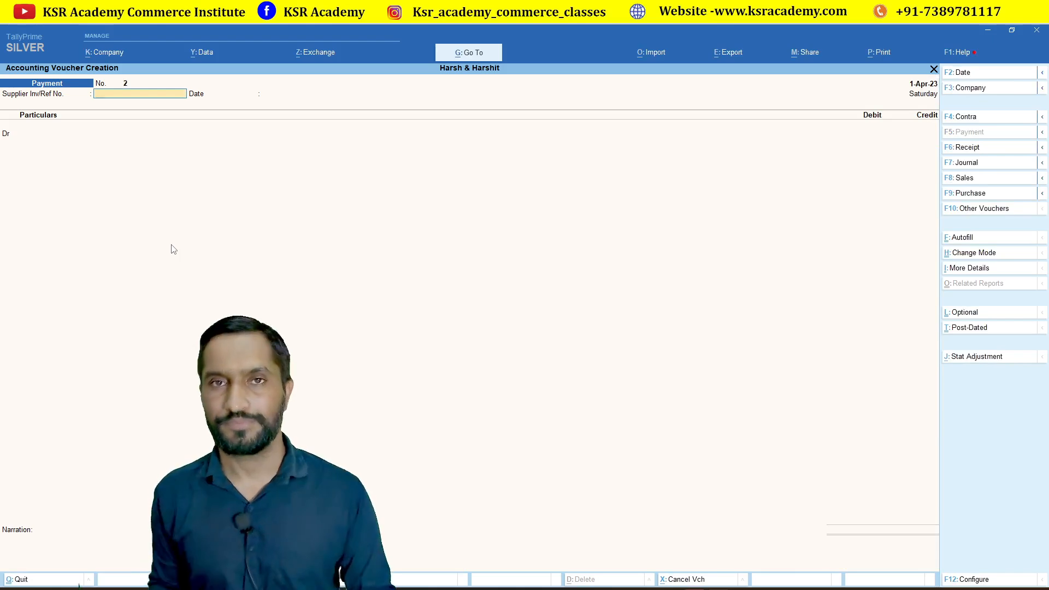
Open the Balance Sheet with Vertical Balance Sheet set to No for a horizontal Liabilities/Assets layout.
{"action": "key", "text": "Escape"}
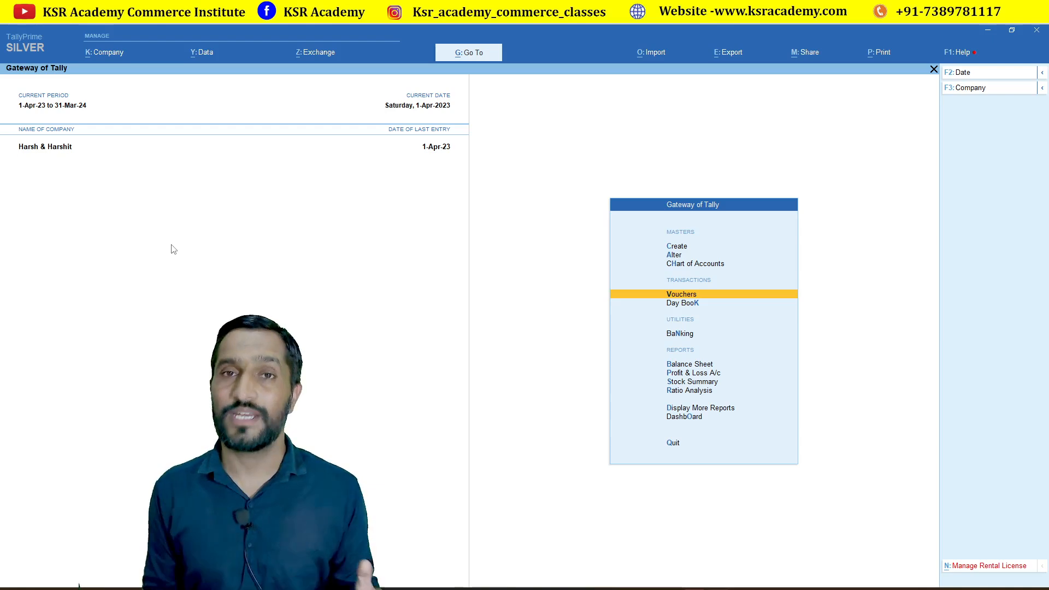
{"action": "key", "text": "Down"}
{"action": "key", "text": "Down"}
{"action": "key", "text": "Down"}
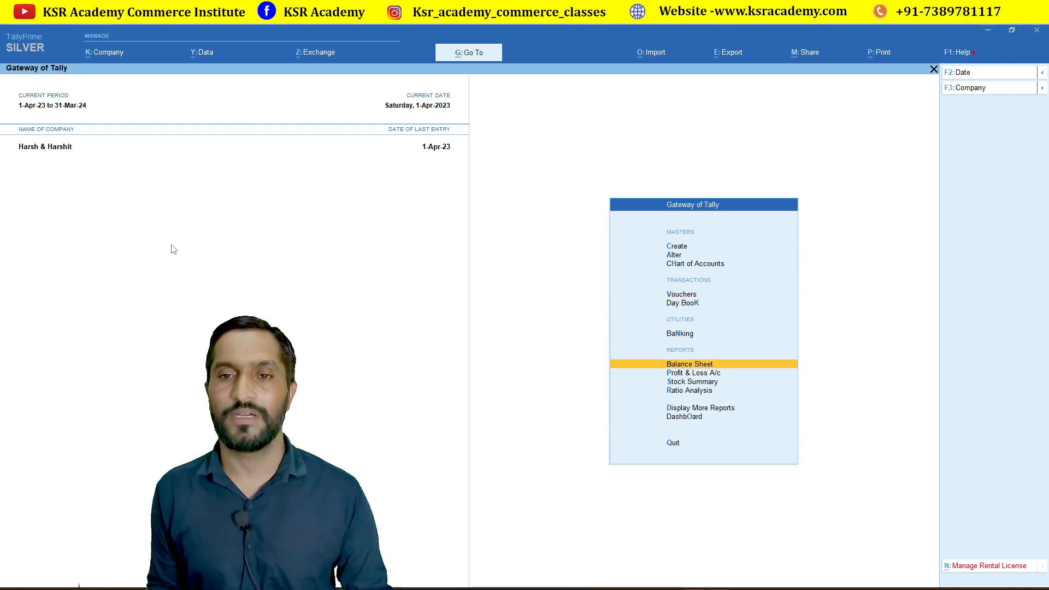
{"action": "key", "text": "Return"}
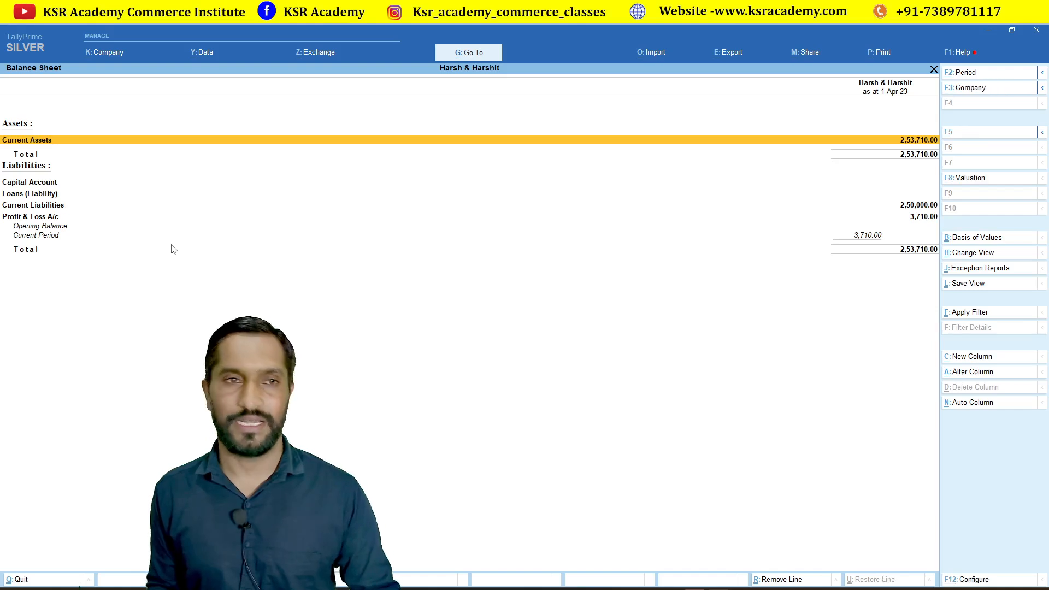
{"action": "key", "text": "F12"}
{"action": "key", "text": "Return"}
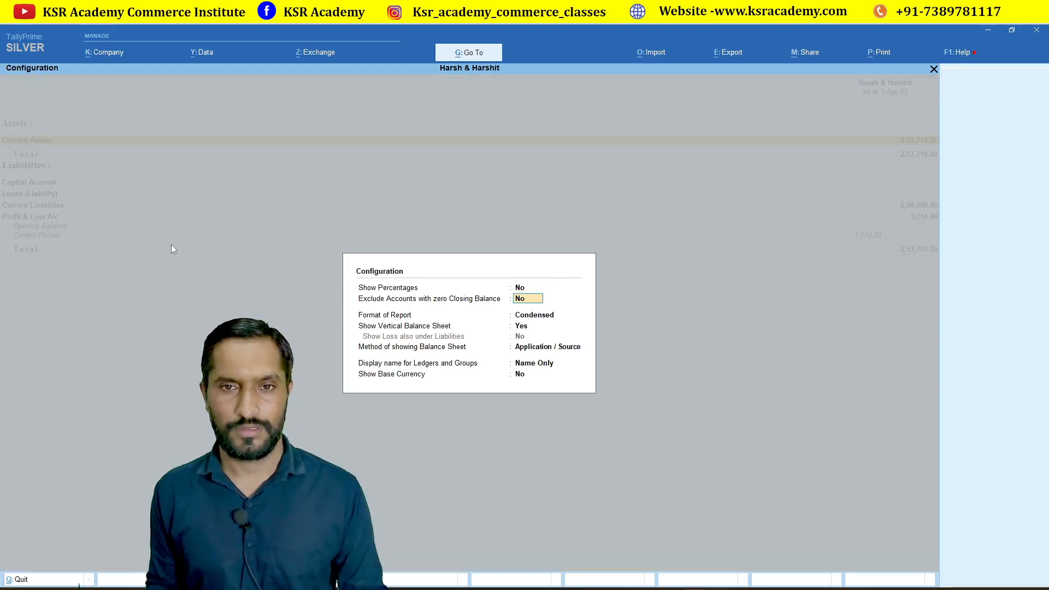
{"action": "key", "text": "Return"}
{"action": "key", "text": "Return"}
{"action": "type", "text": "n"}
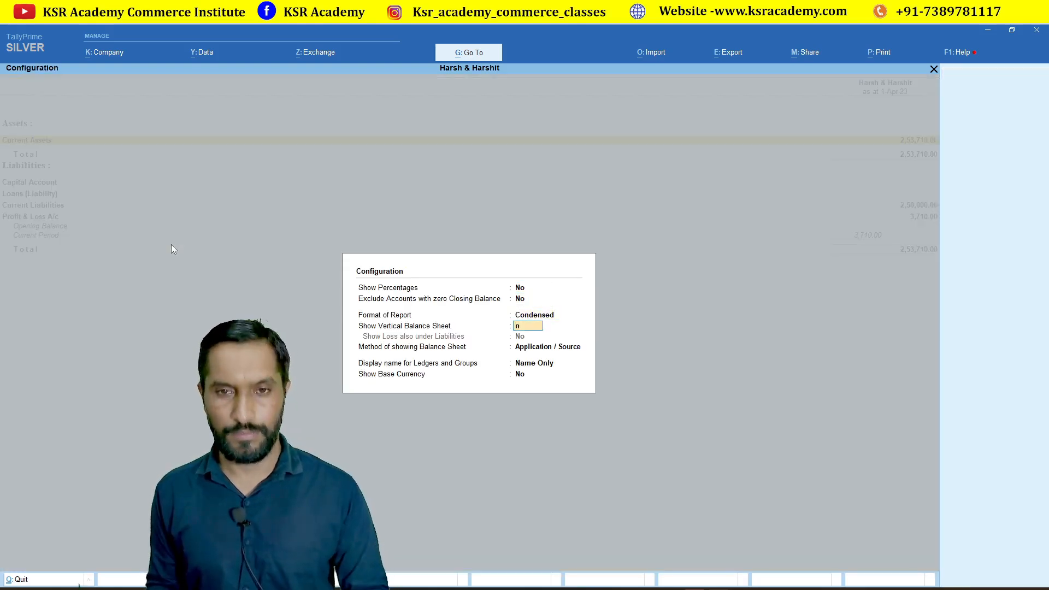
{"action": "key", "text": "Return"}
{"action": "key", "text": "ctrl+a"}
Drill into Current Liabilities > Duties & Taxes to check CGST and SGST at 15,000.00 each, then return to Gateway.
{"action": "key", "text": "Down"}
{"action": "key", "text": "Down"}
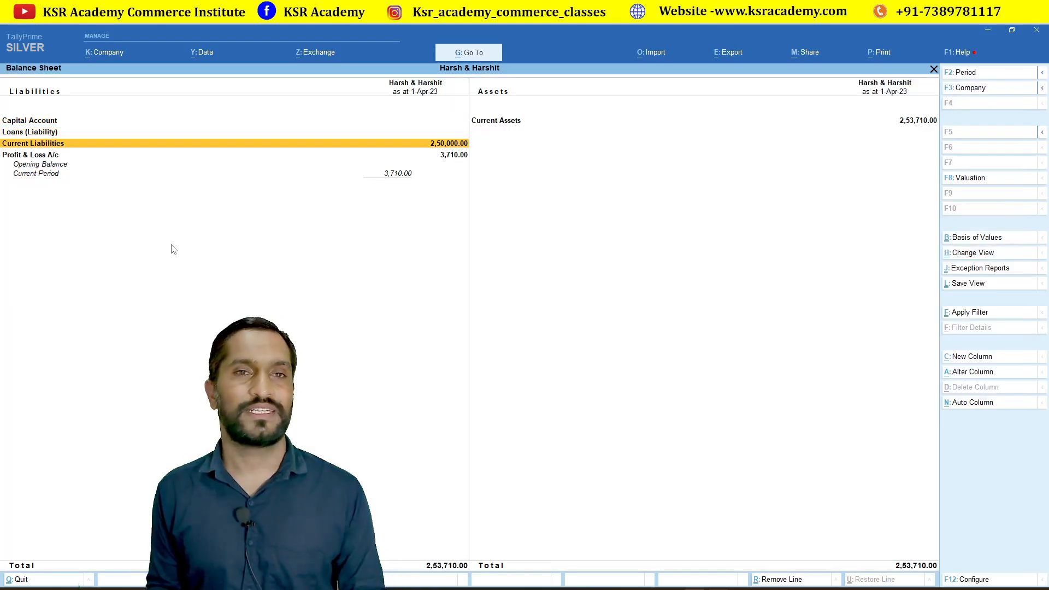
{"action": "key", "text": "Down"}
{"action": "key", "text": "Up"}
{"action": "key", "text": "Return"}
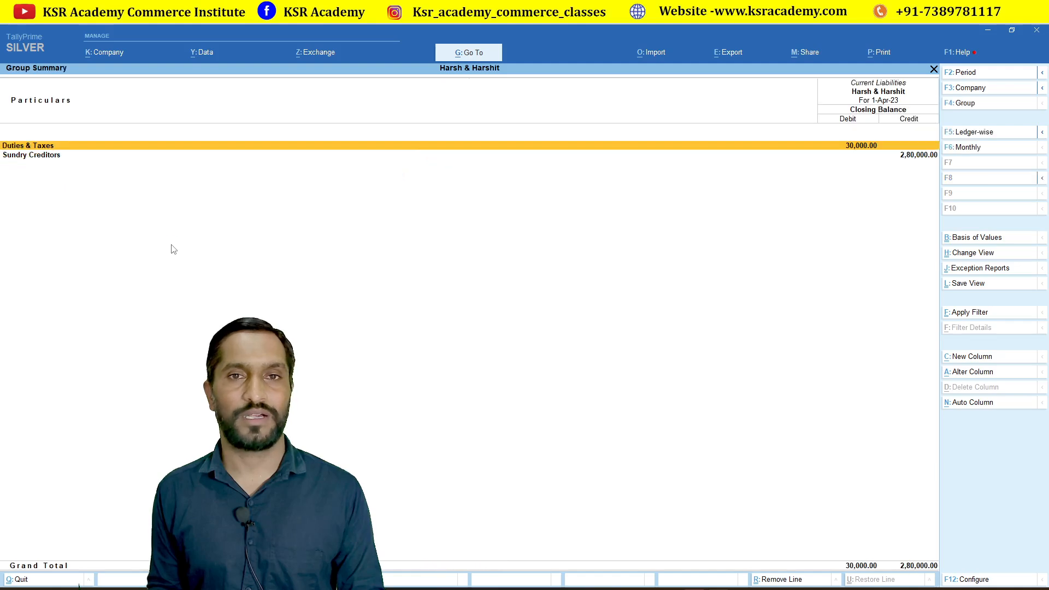
{"action": "key", "text": "Return"}
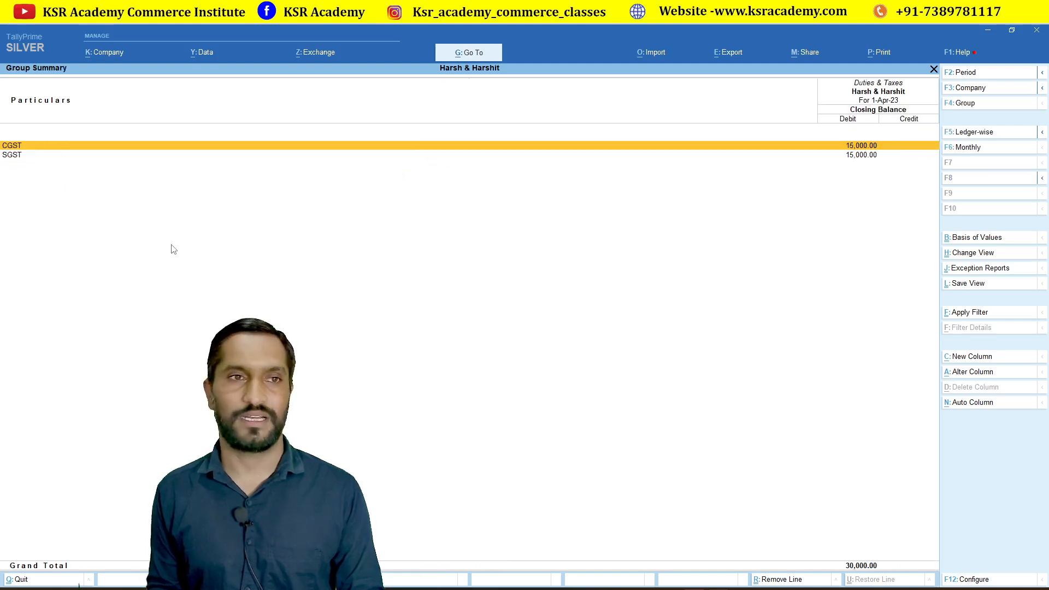
{"action": "key", "text": "Return"}
{"action": "key", "text": "Escape"}
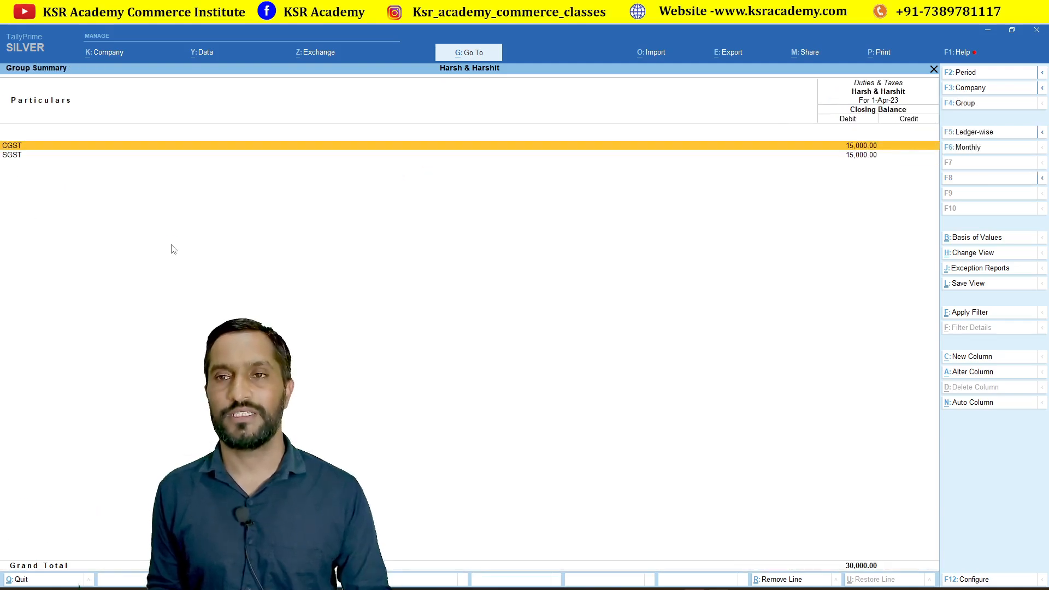
{"action": "key", "text": "Down"}
{"action": "key", "text": "Up"}
{"action": "key", "text": "Down"}
{"action": "key", "text": "Up"}
{"action": "key", "text": "Down"}
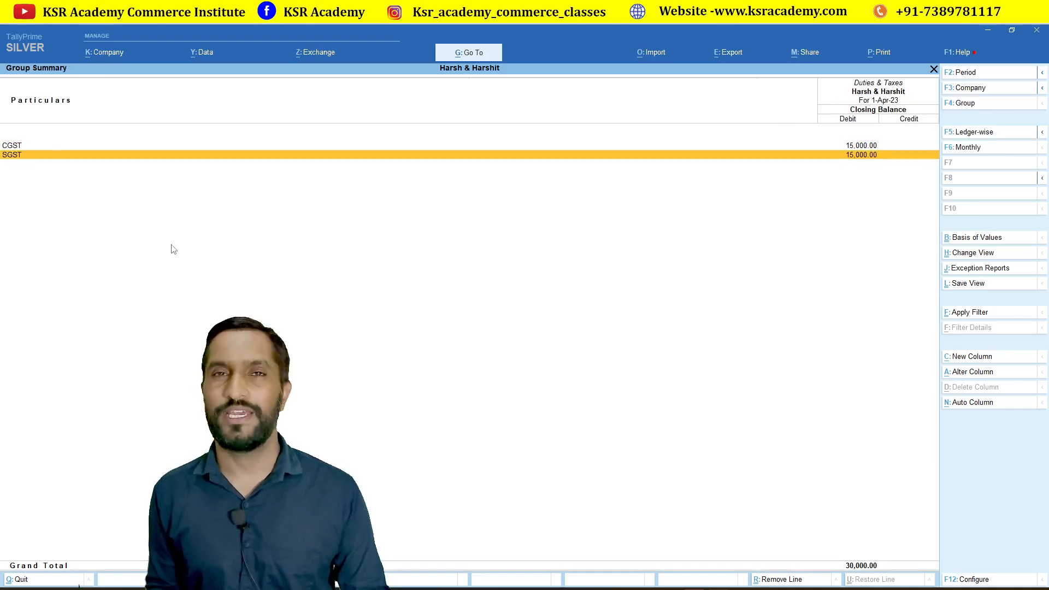
{"action": "key", "text": "Escape"}
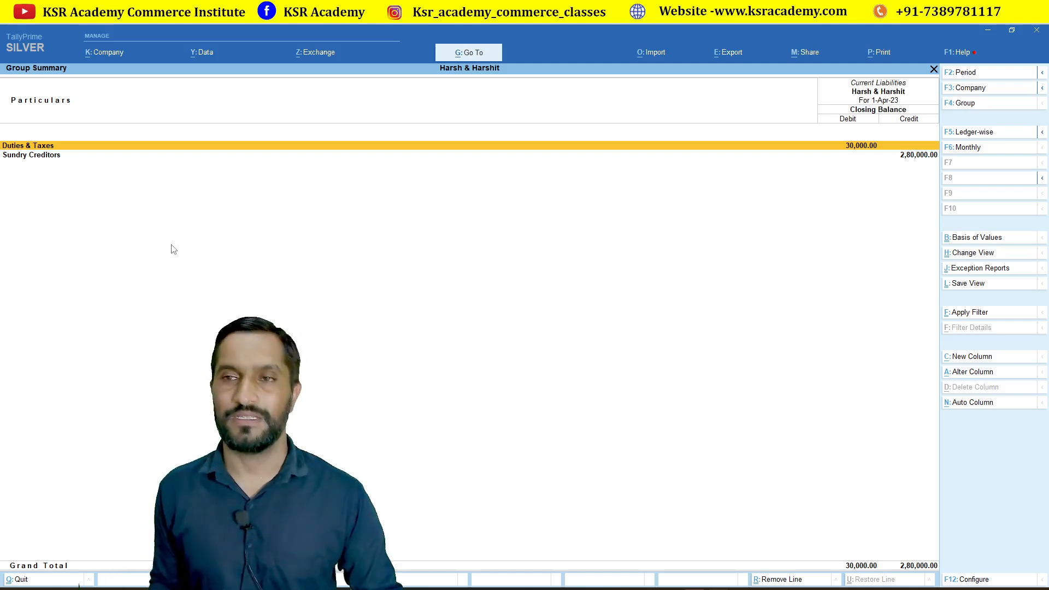
{"action": "key", "text": "Escape"}
{"action": "key", "text": "Escape"}
{"action": "key", "text": "Up"}
{"action": "key", "text": "Up"}
{"action": "key", "text": "Up"}
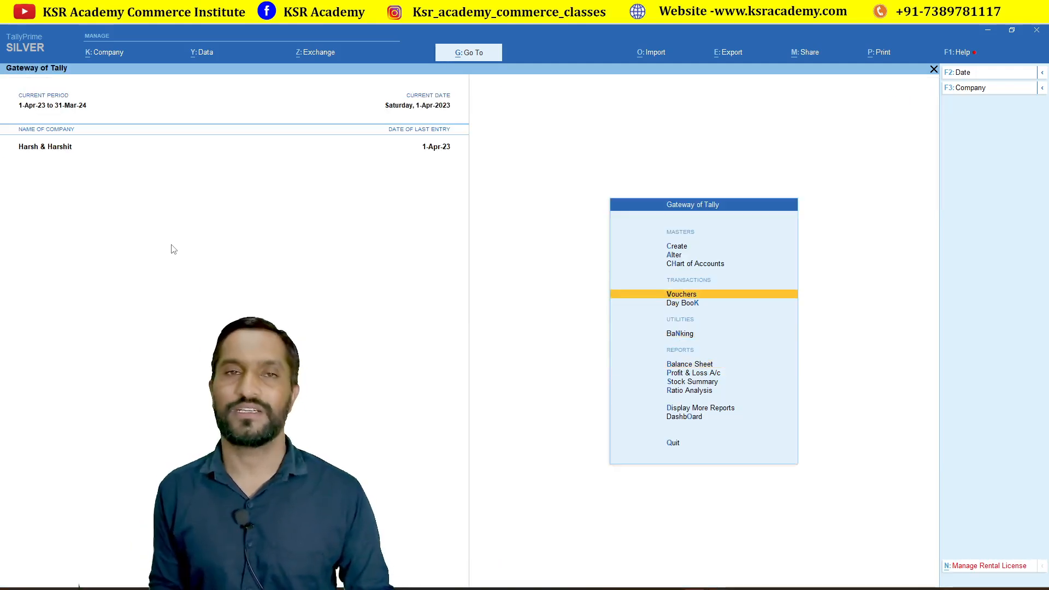
Start Journal voucher No. 1 and create the debit ledger 'Gst Paid on Purchase' under Indirect Expenses.
{"action": "key", "text": "Return"}
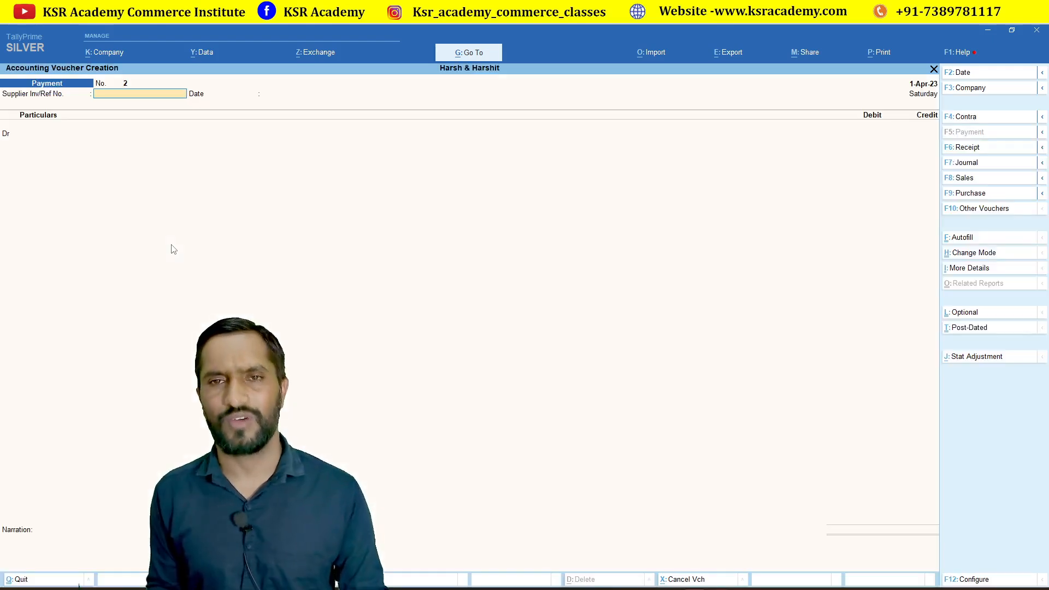
{"action": "key", "text": "F7"}
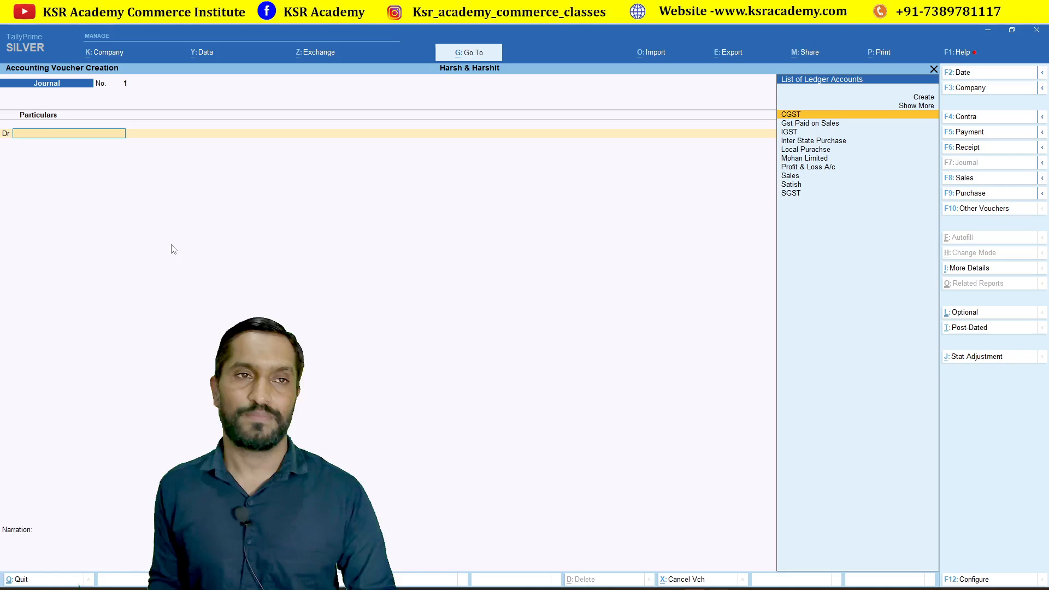
{"action": "type", "text": "Gst"}
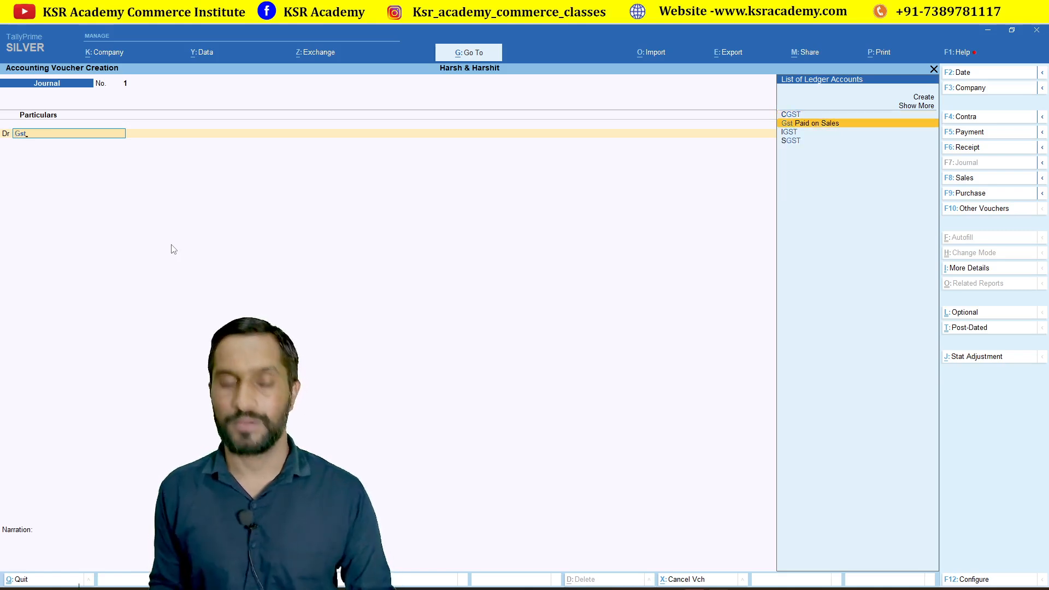
{"action": "key", "text": "alt+c"}
{"action": "type", "text": "G"}
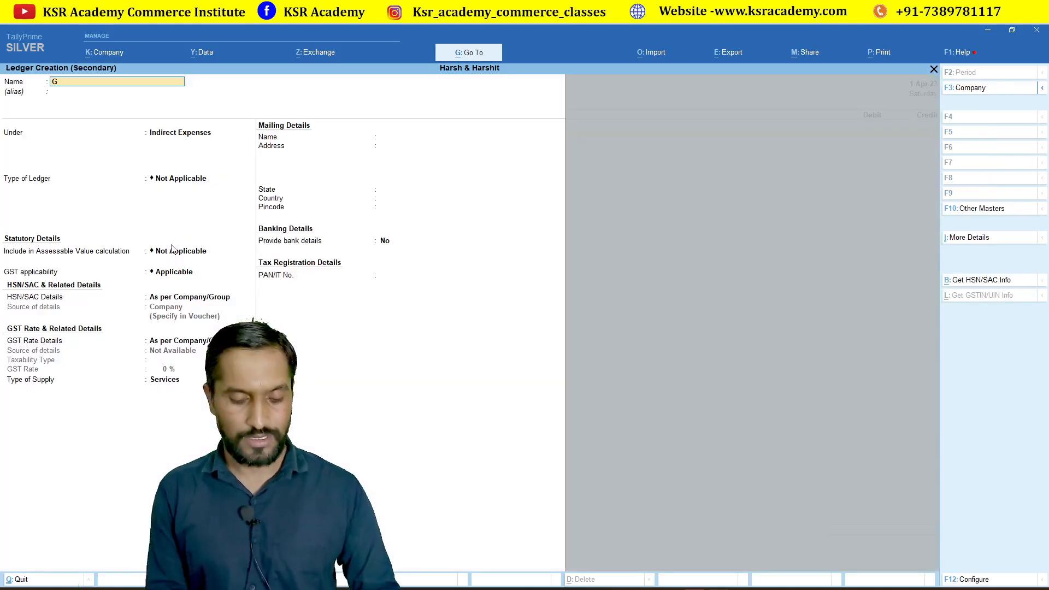
{"action": "type", "text": "st Paid o"}
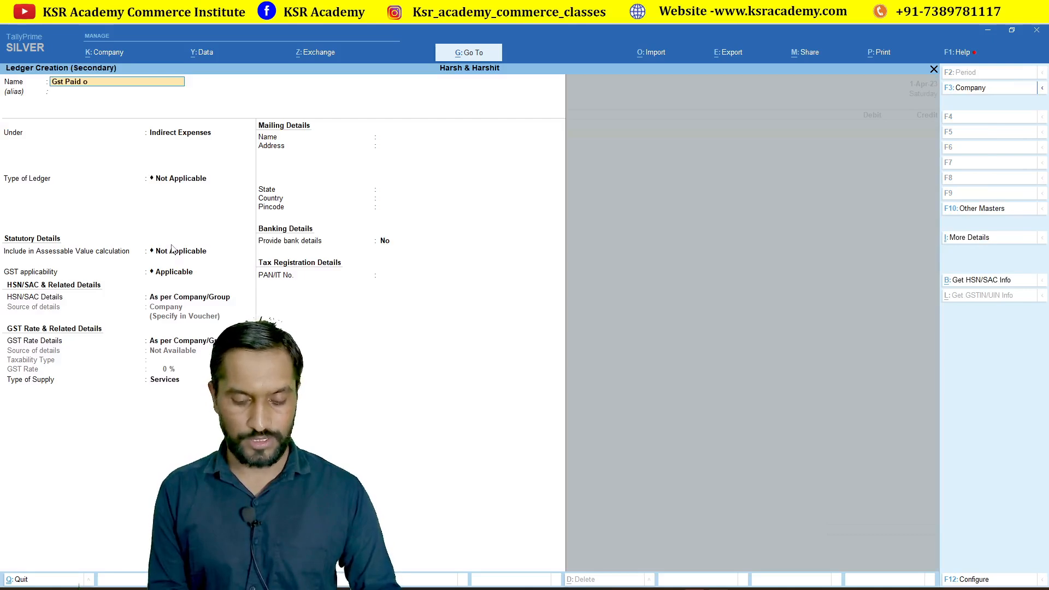
{"action": "type", "text": "n Purc"}
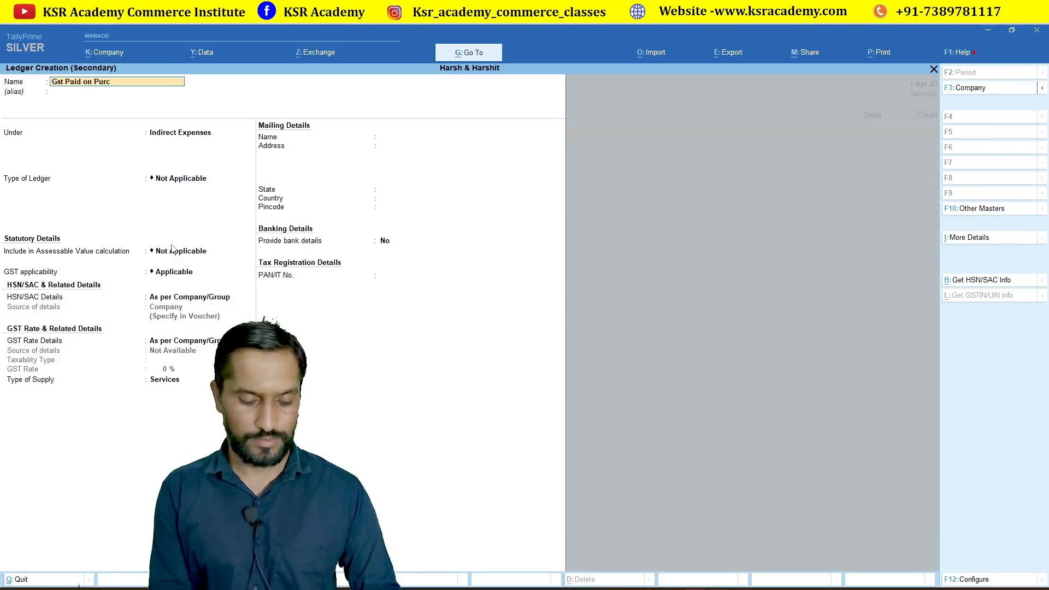
{"action": "type", "text": "hase"}
{"action": "key", "text": "Return"}
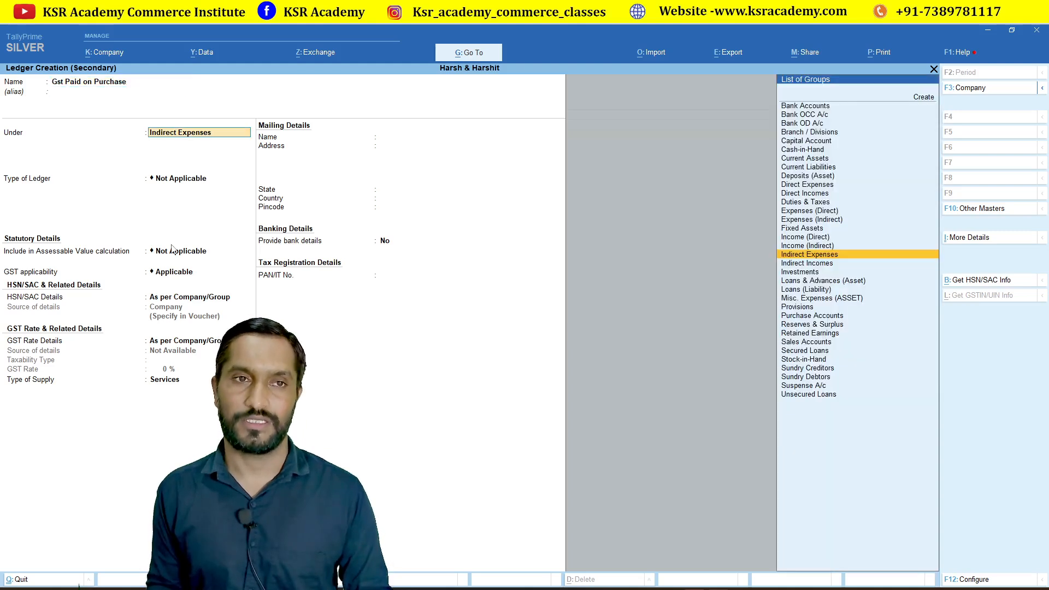
{"action": "key", "text": "ctrl+a"}
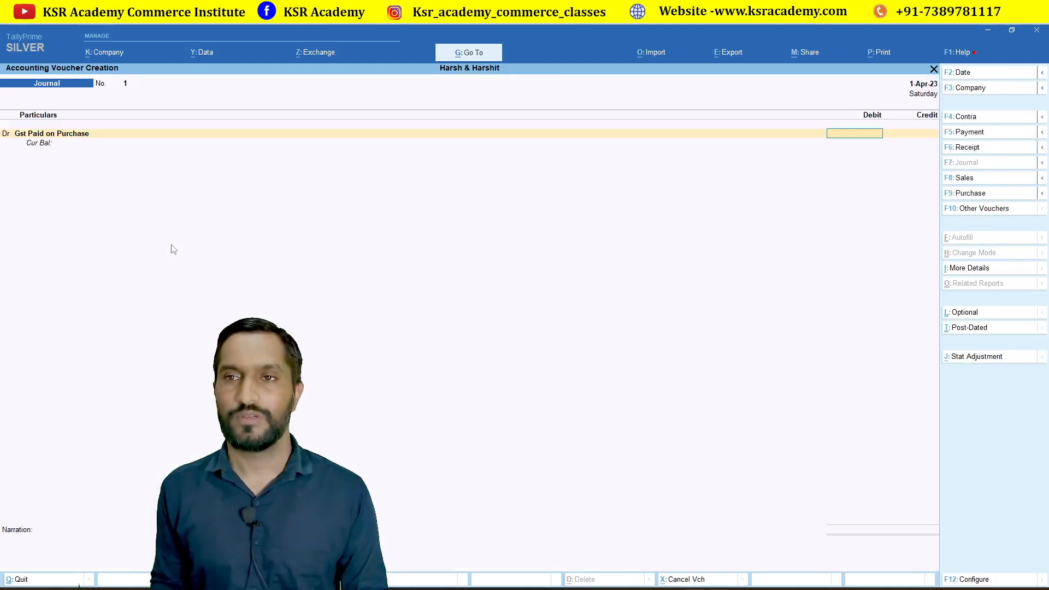
Debit Gst Paid on Purchase 30,000, credit CGST and SGST 15,000 each, and save the journal.
{"action": "type", "text": "30,000"}
{"action": "key", "text": "Return"}
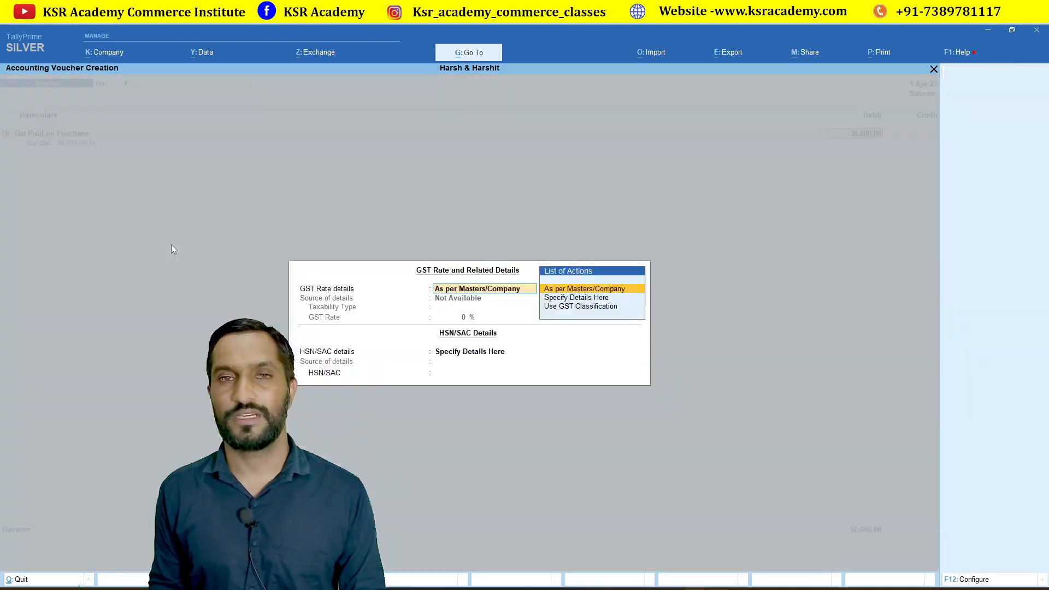
{"action": "key", "text": "Return"}
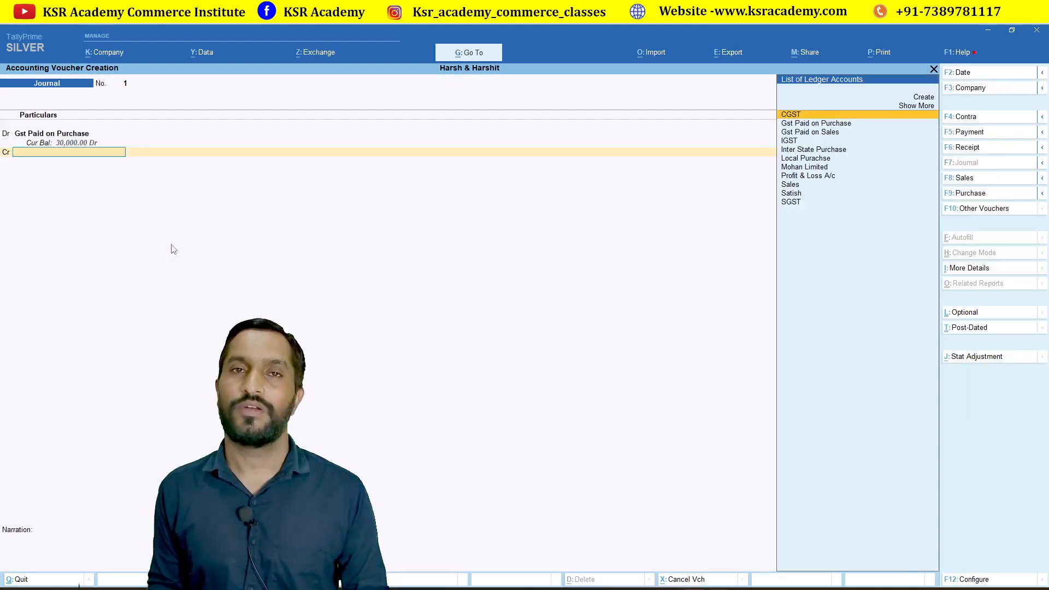
{"action": "type", "text": "cg"}
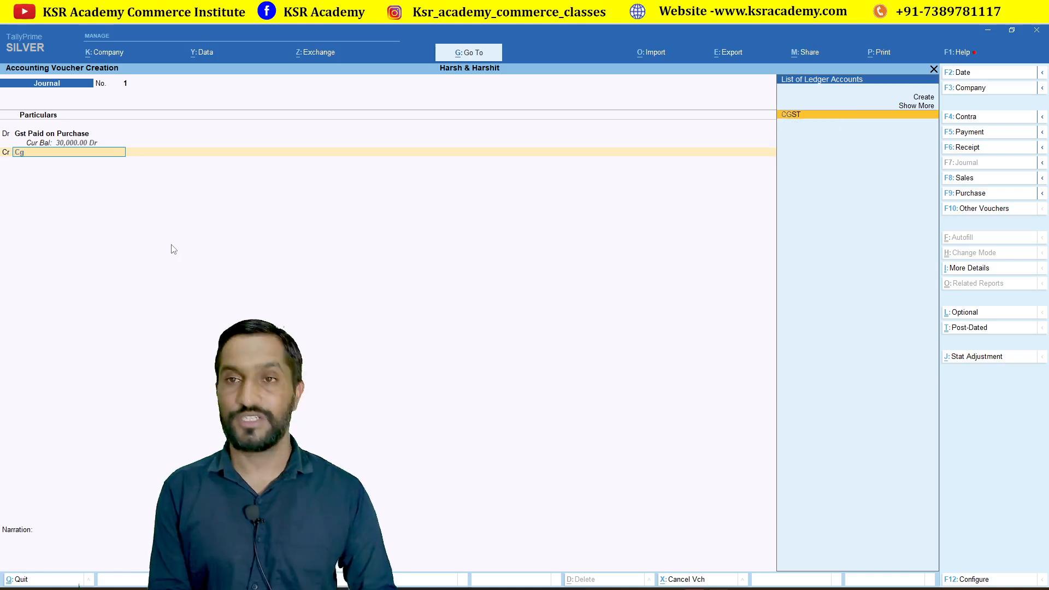
{"action": "key", "text": "Return"}
{"action": "type", "text": "15000"}
{"action": "key", "text": "Return"}
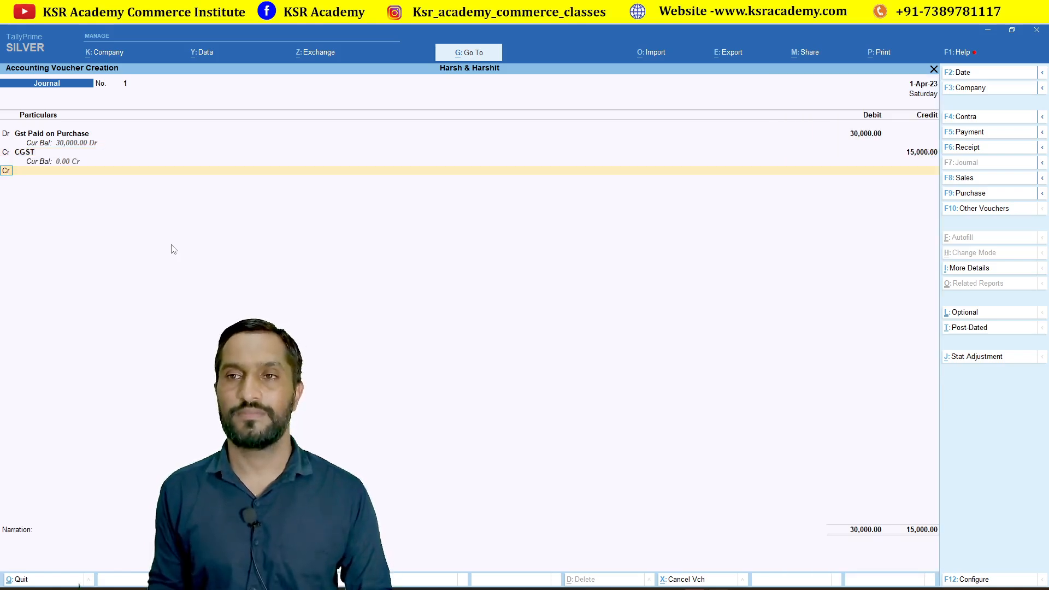
{"action": "type", "text": "sgs"}
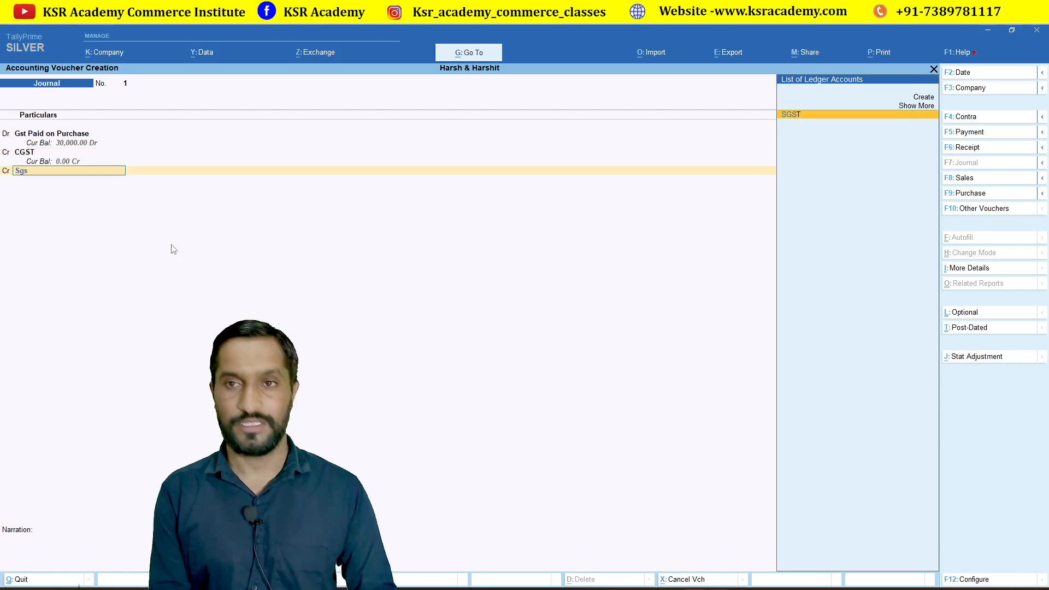
{"action": "key", "text": "Return"}
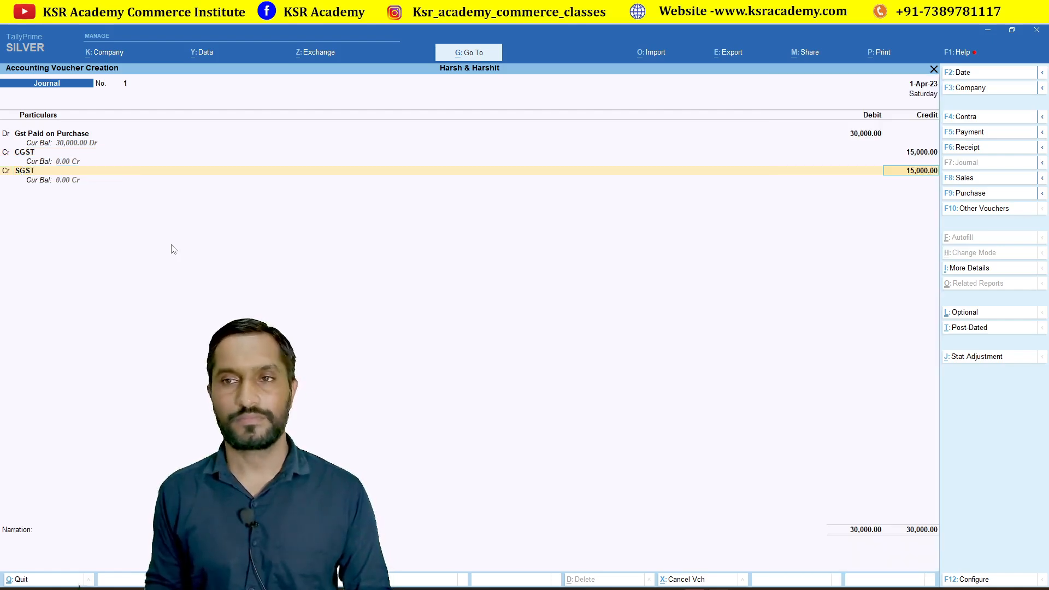
{"action": "key", "text": "Return"}
{"action": "key", "text": "Return"}
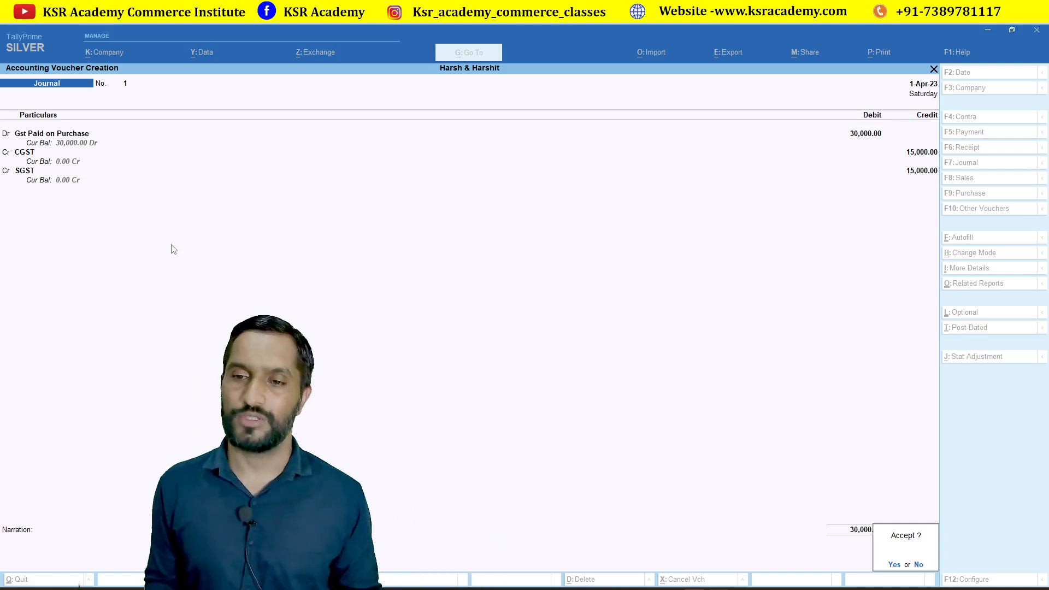
{"action": "key", "text": "Return"}
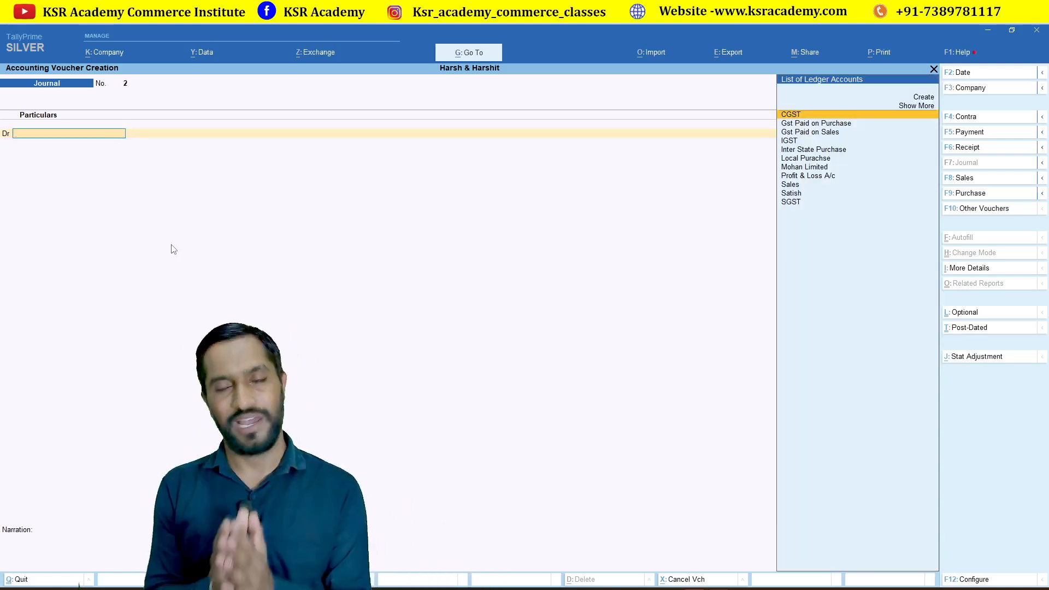